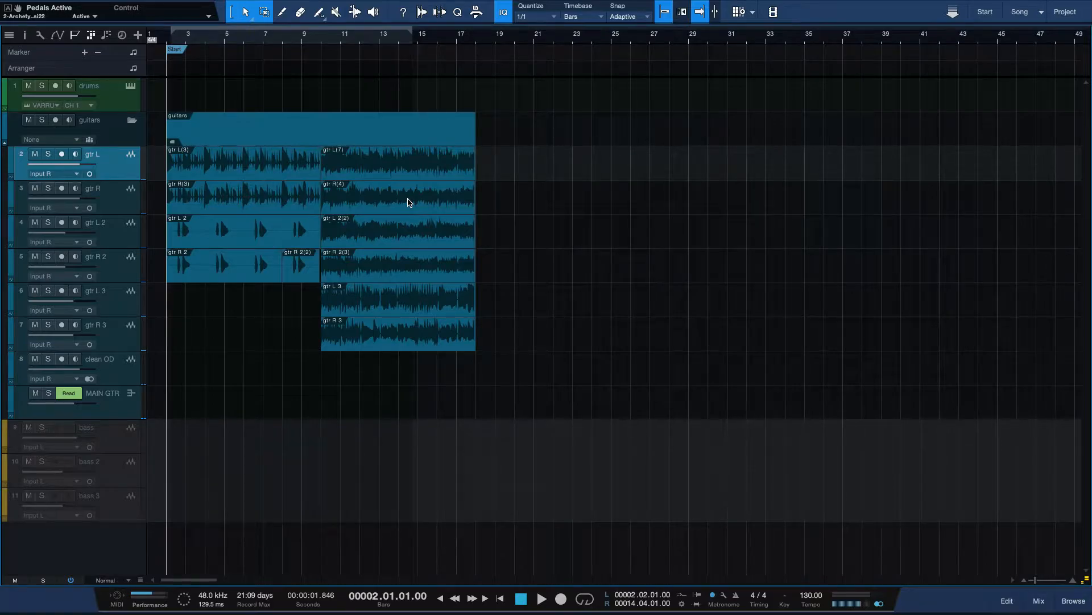
Place the playback cursor at bar 10, solo the gtr L track and show the mixer
left_click(322, 41)
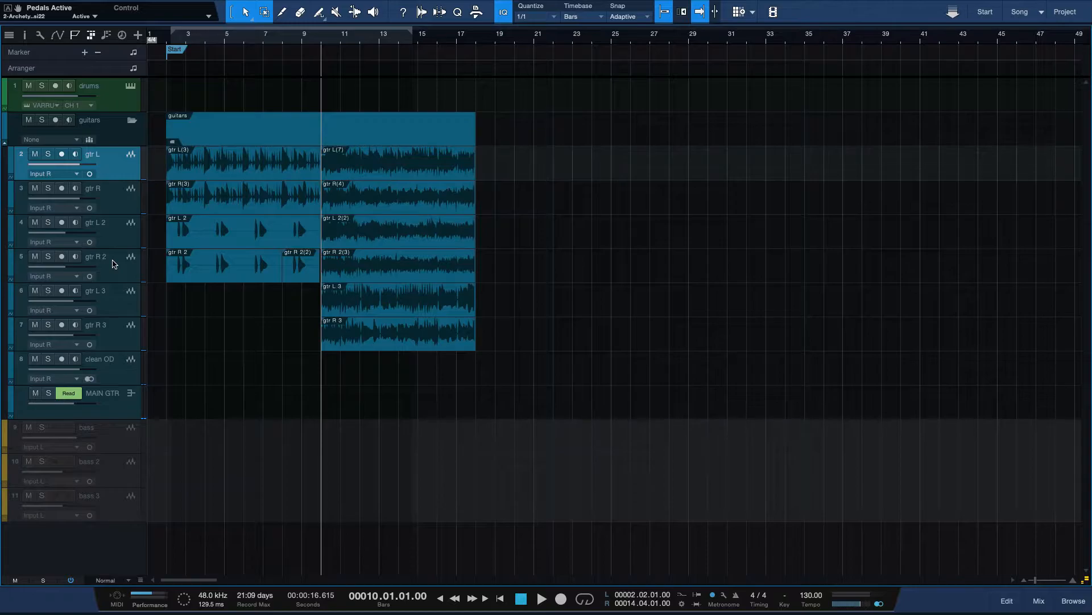
mouse_move(84, 163)
left_click(48, 154)
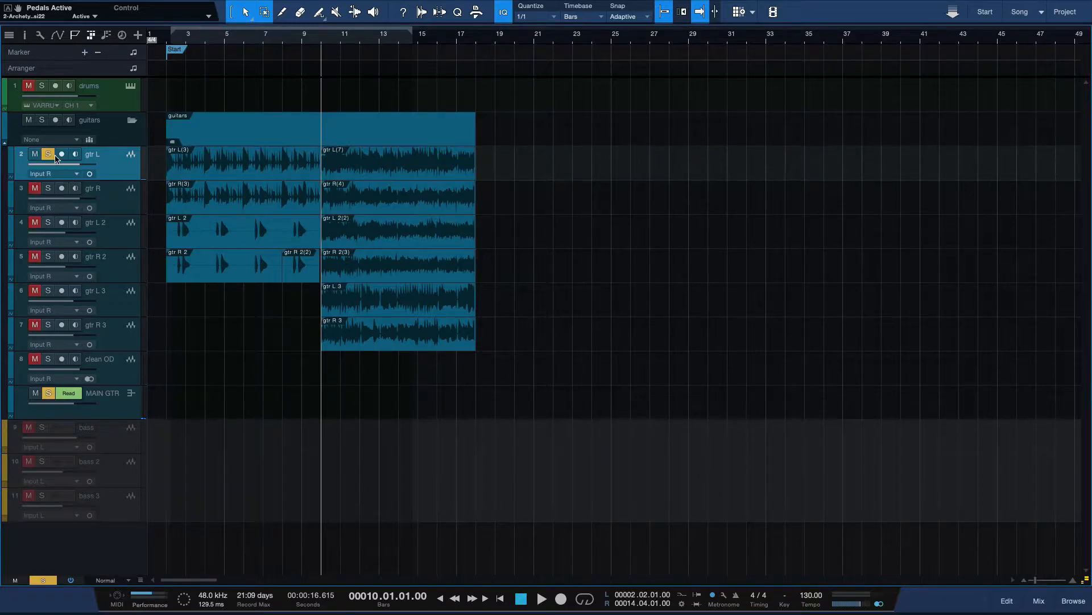
key("F3")
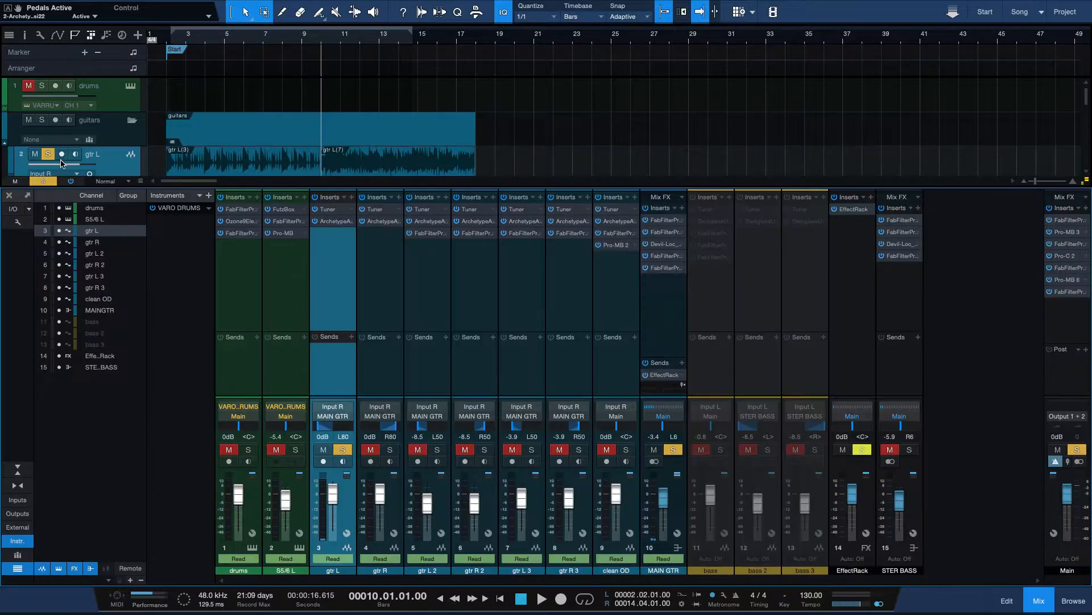
Open the Archetype Abasi plugin on the gtr L channel and examine its pedals and amp head
left_click(319, 223)
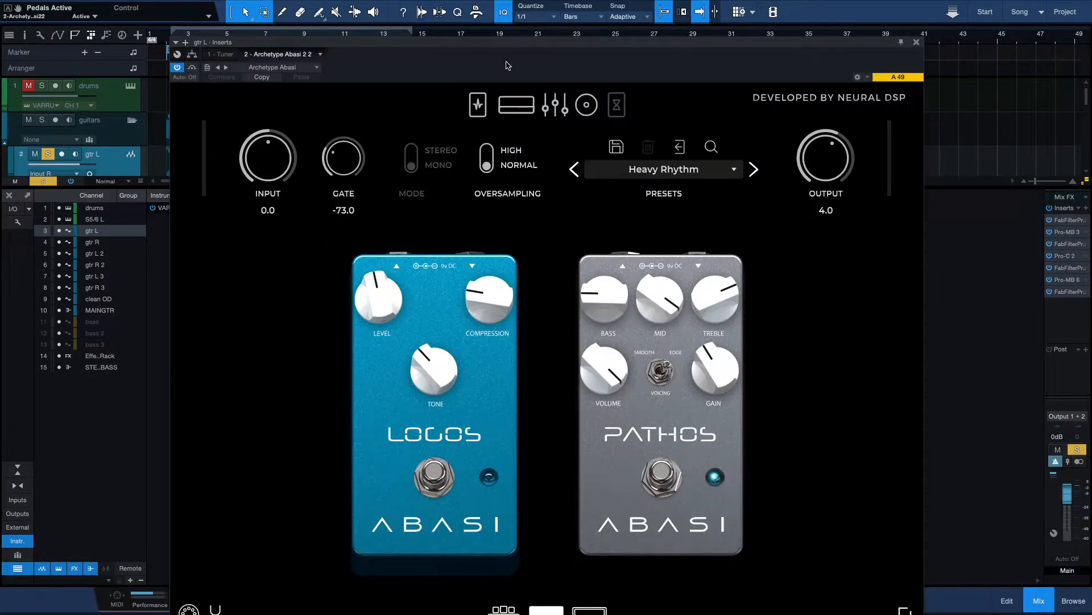
left_click_drag(510, 42, 513, 18)
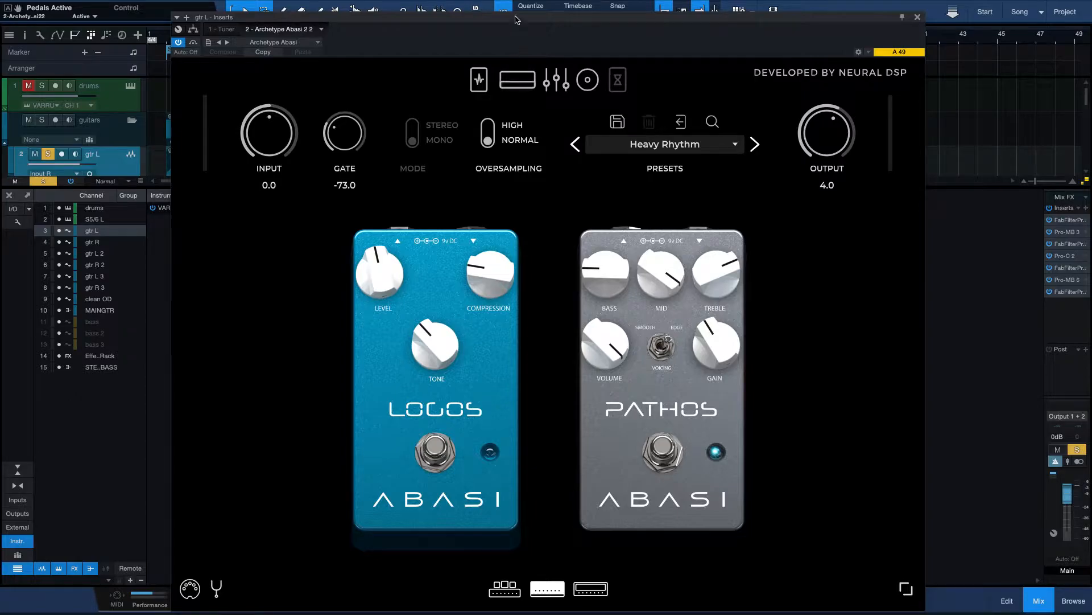
left_click_drag(518, 21, 510, 20)
left_click(506, 81)
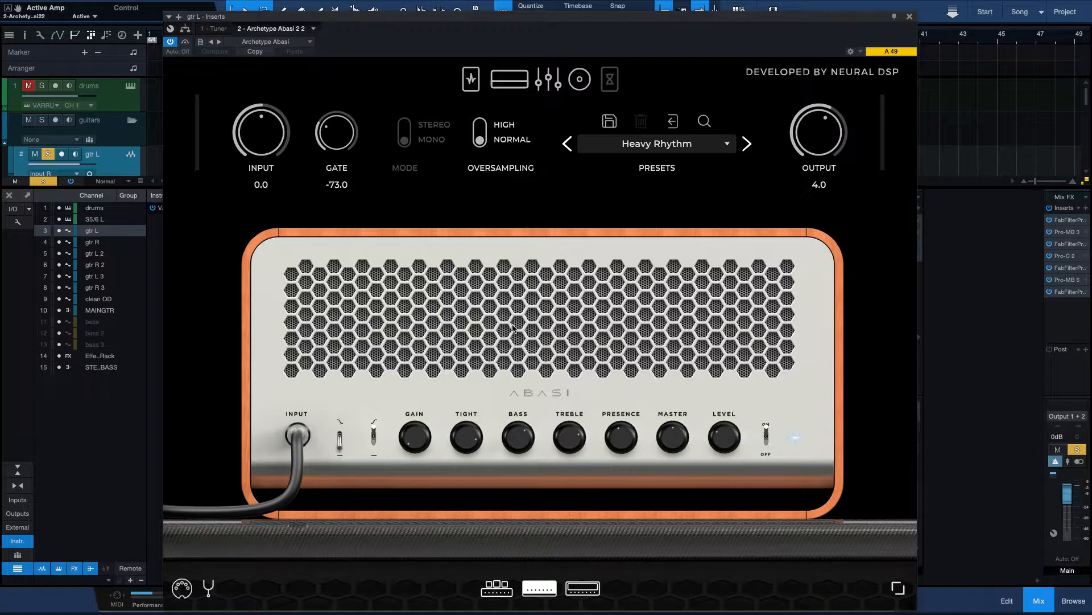
left_click(472, 83)
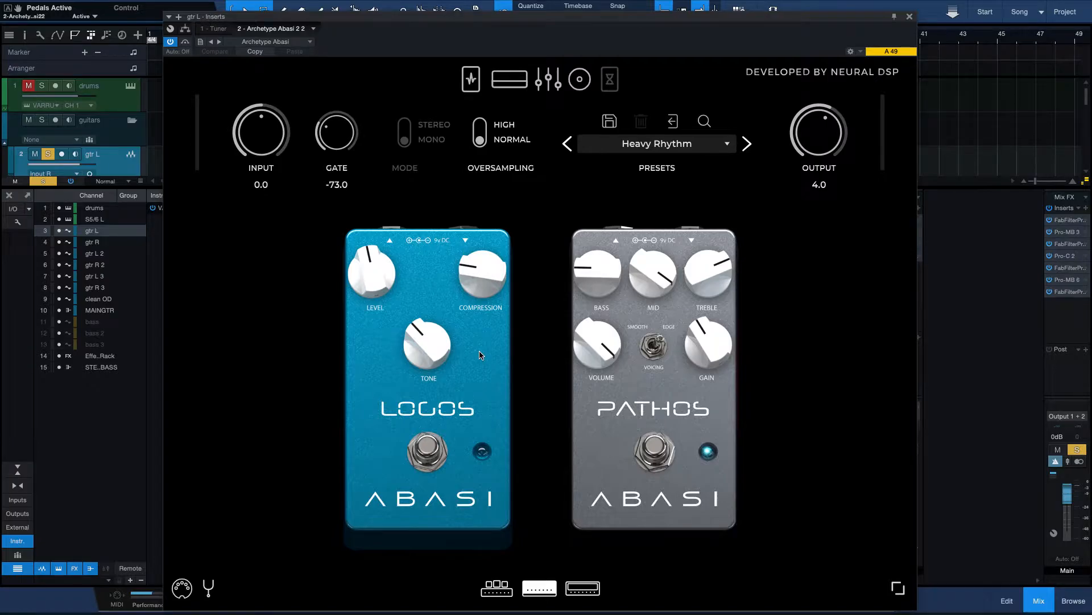
left_click(509, 79)
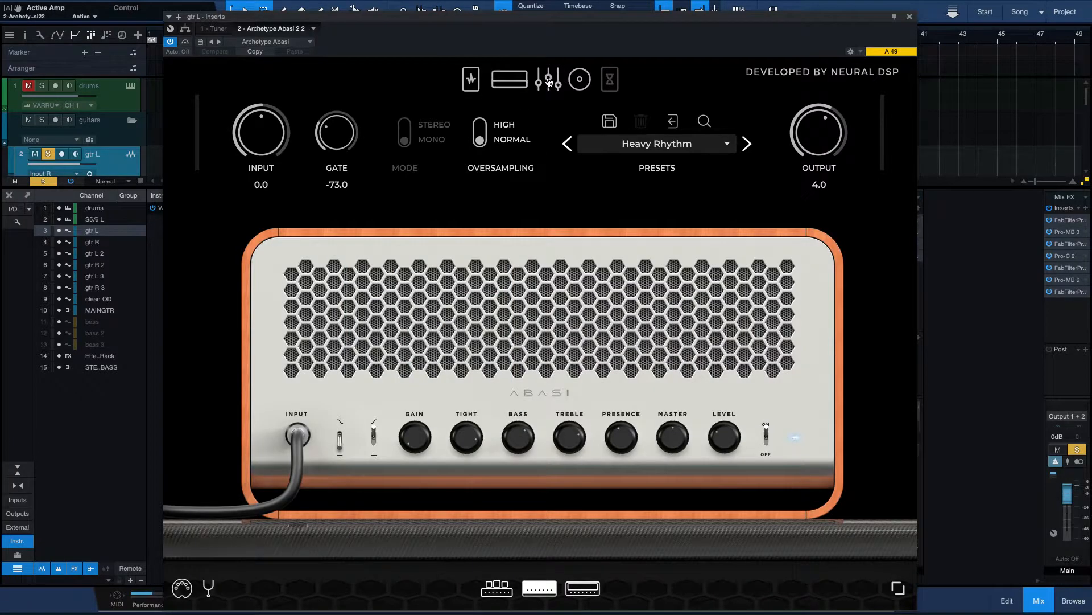
Review the Archetype Abasi equalizer, cabinet microphones and time effects, and close the plugin
left_click(549, 80)
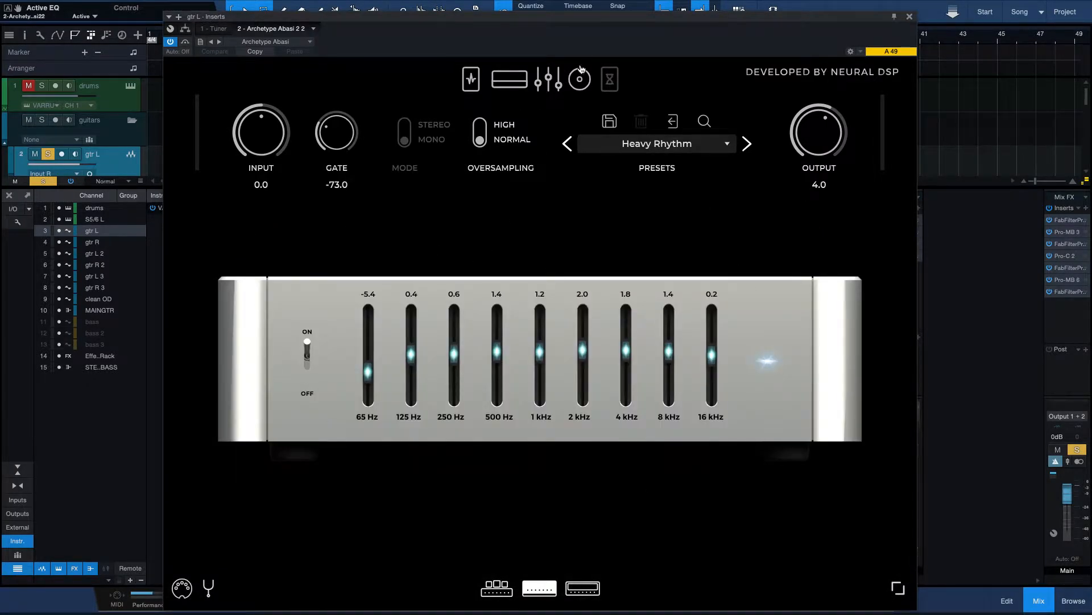
left_click(580, 83)
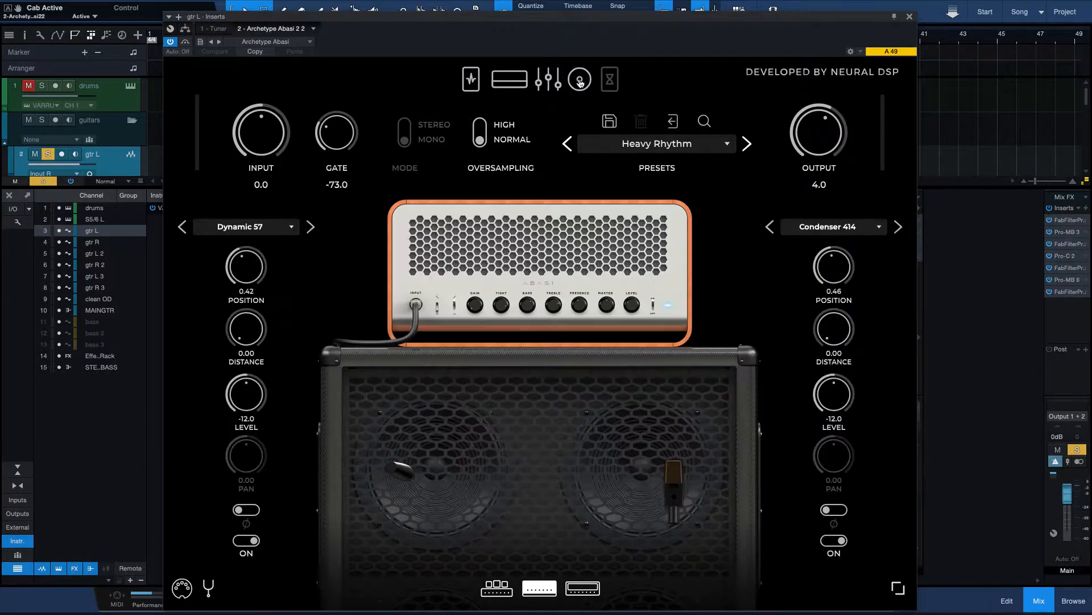
left_click(613, 78)
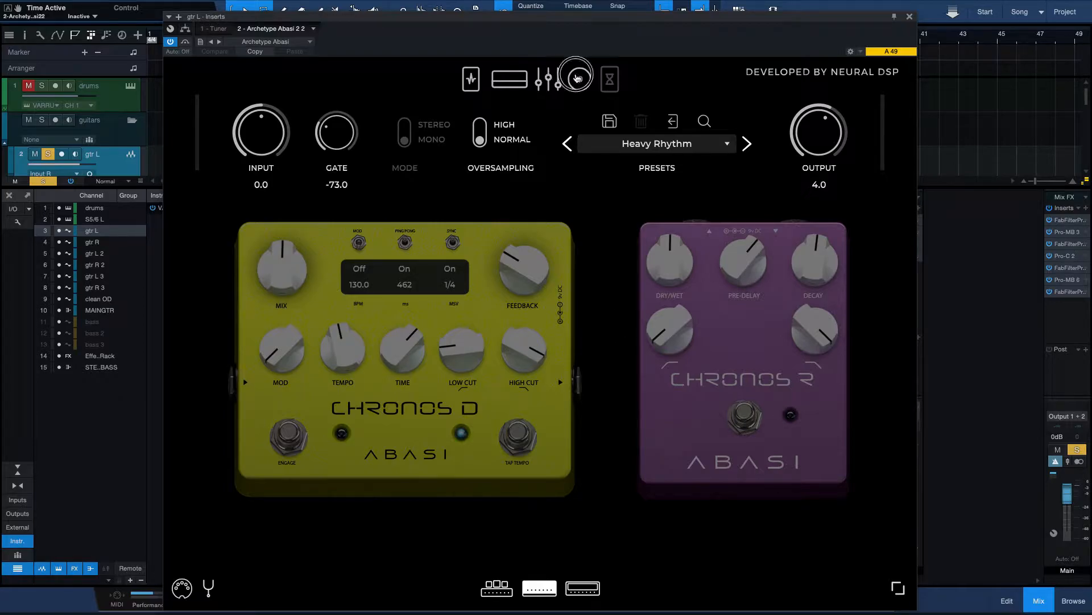
left_click(578, 80)
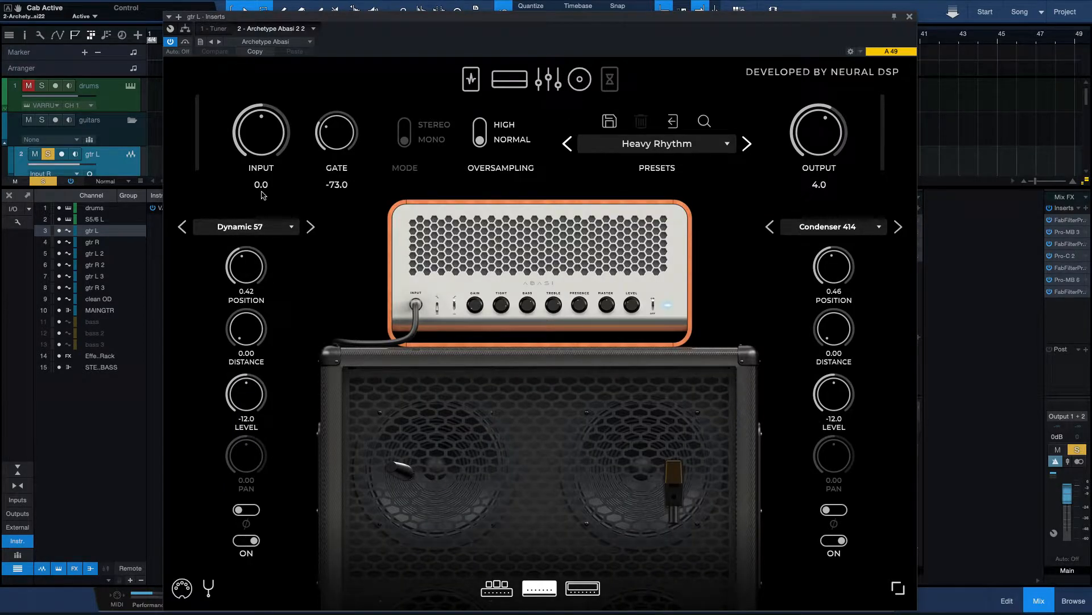
left_click(267, 233)
left_click(344, 347)
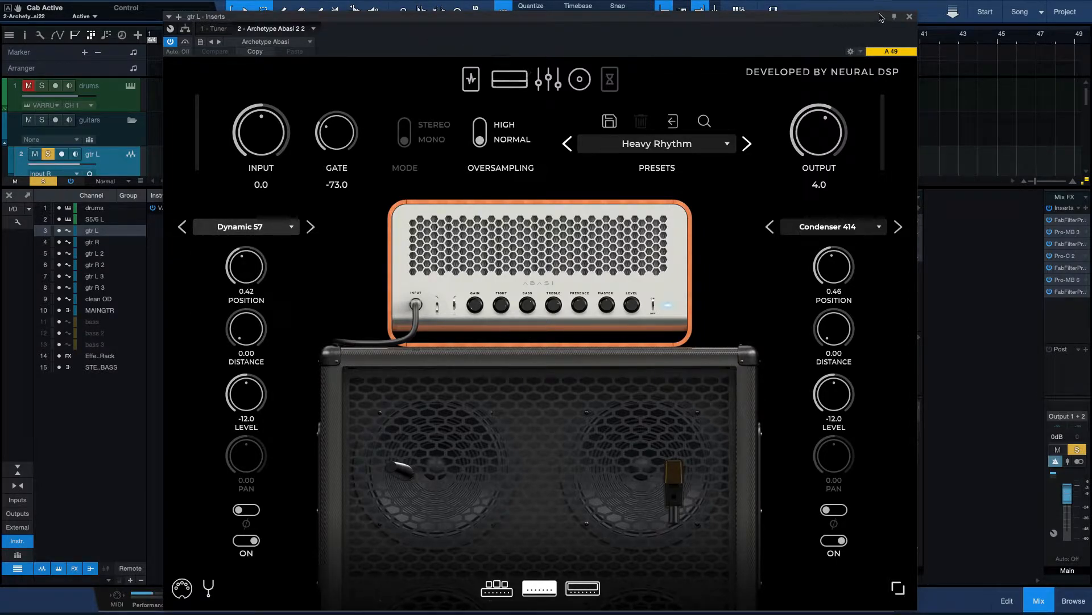
left_click(911, 17)
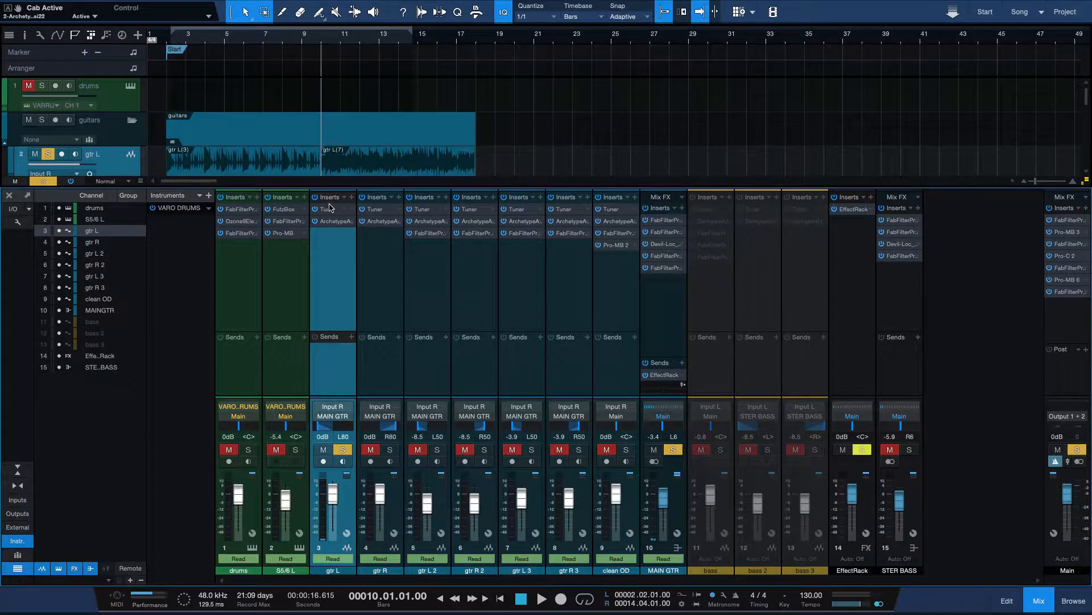
Open the first FabFilter Pro-Q 2 on the MAIN GTR bus and remove the band at the extreme low end
left_click(324, 461)
left_click(325, 460)
left_click(666, 336)
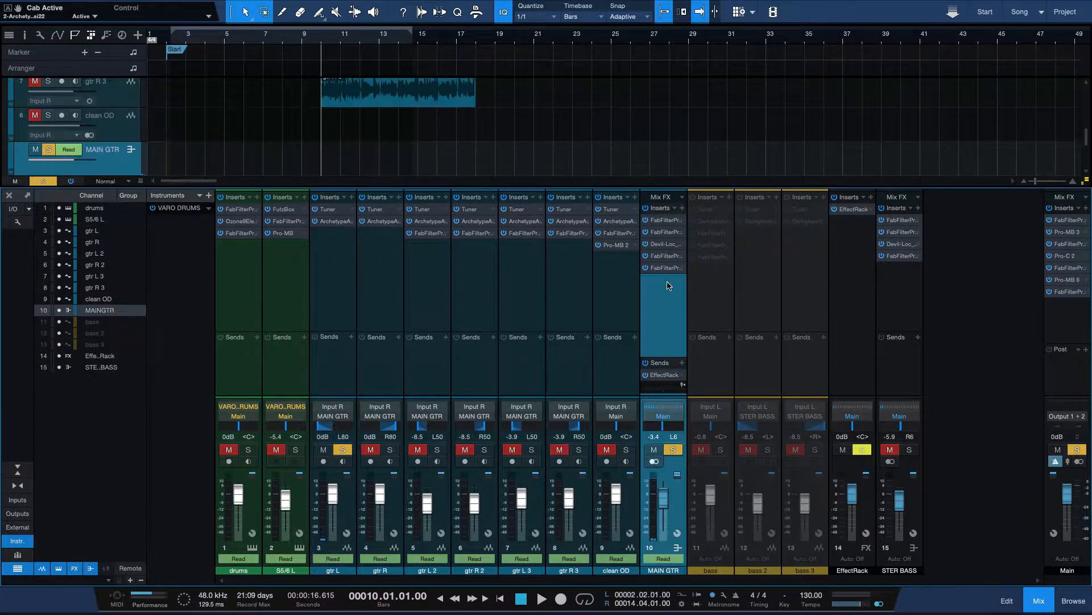
double_click(665, 220)
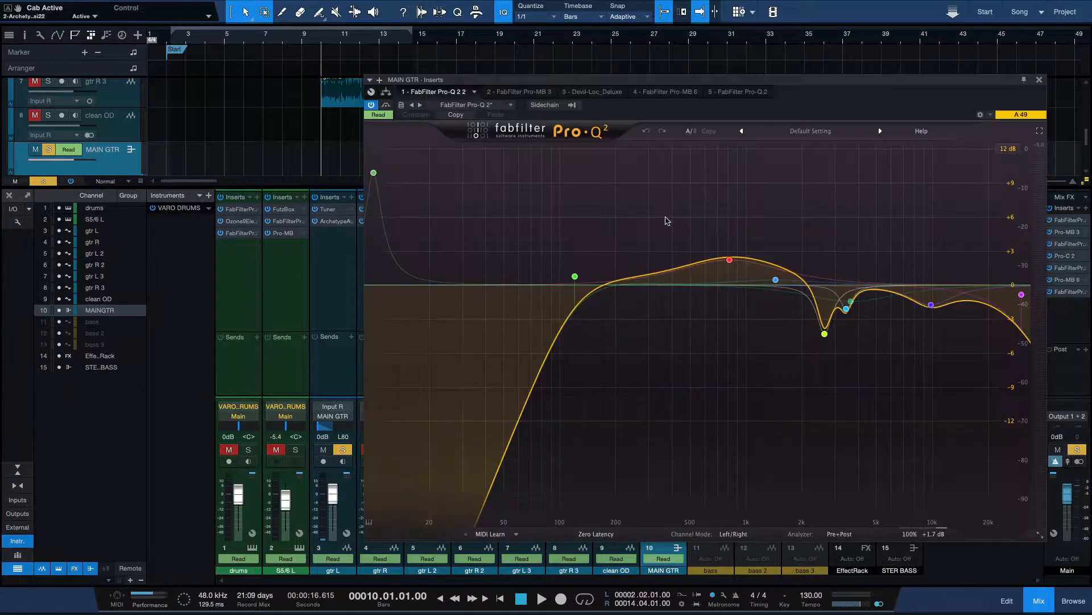
left_click(374, 174)
left_click(621, 454)
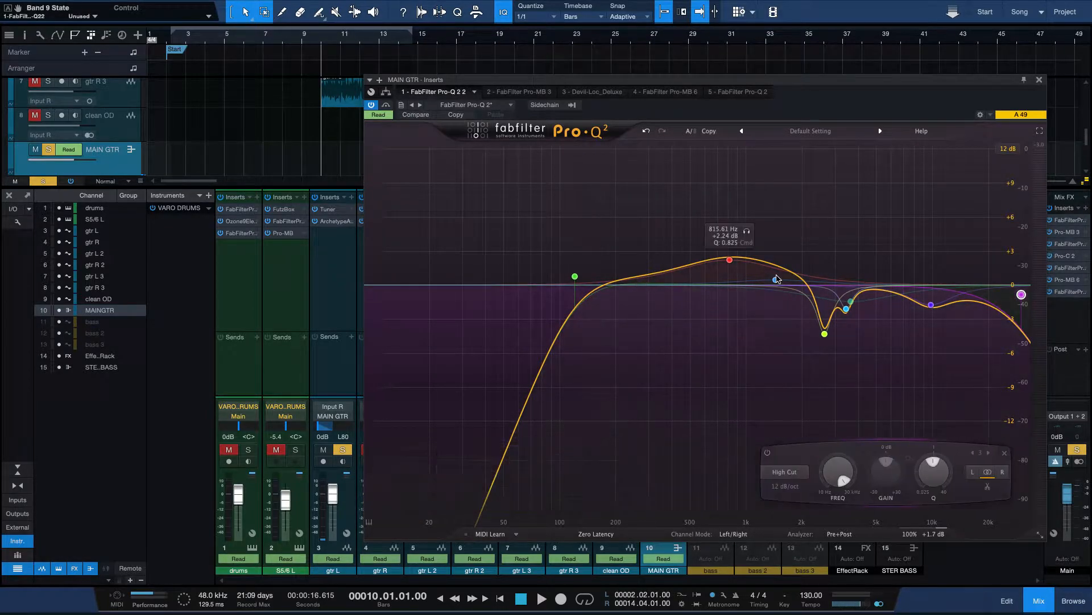
Inspect the Pro-Q 2 curve, the Pro-MB 3 low band and the Devil-Loc Deluxe settings on the MAIN GTR bus
left_click(521, 94)
left_click(460, 93)
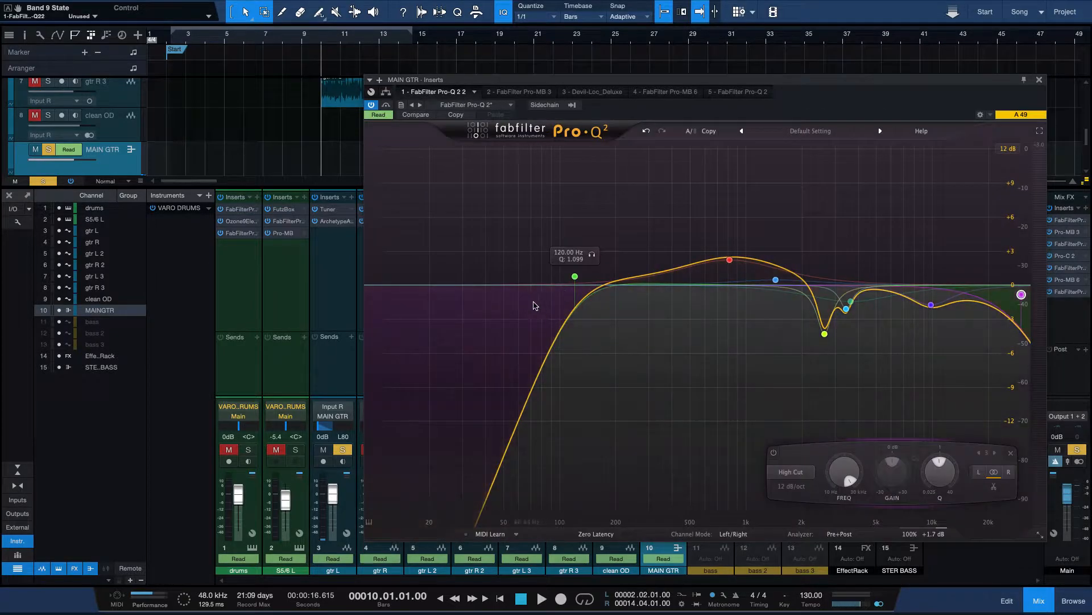
left_click(532, 93)
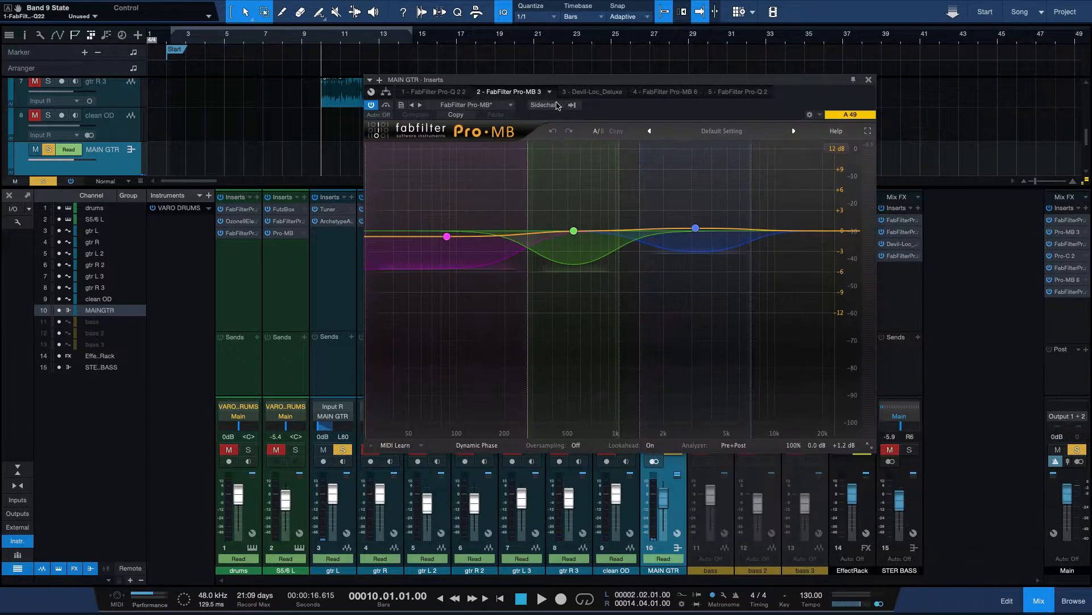
mouse_move(451, 239)
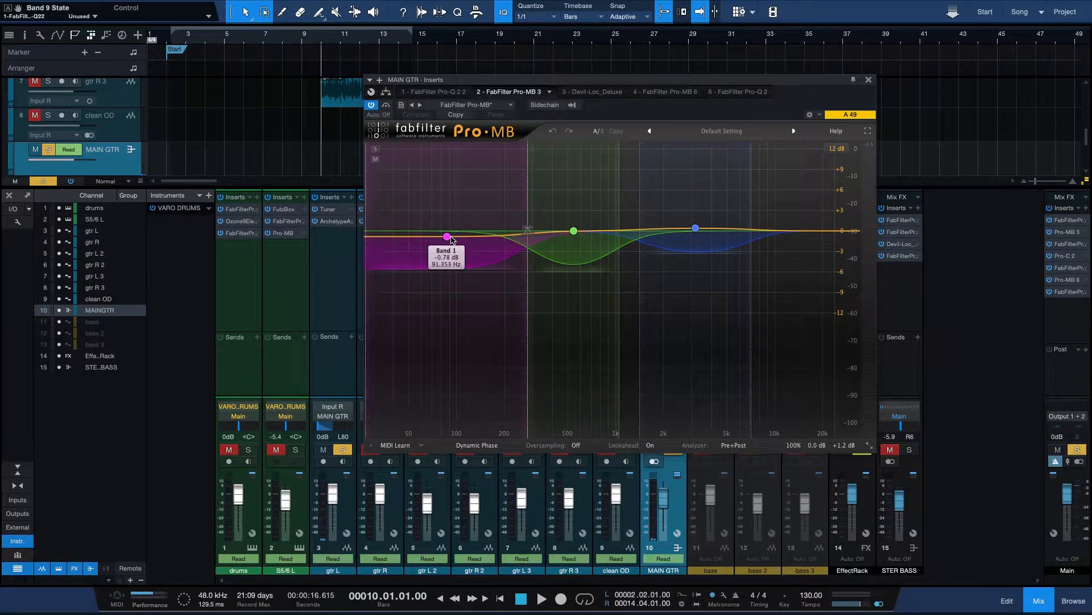
left_click_drag(450, 239, 455, 237)
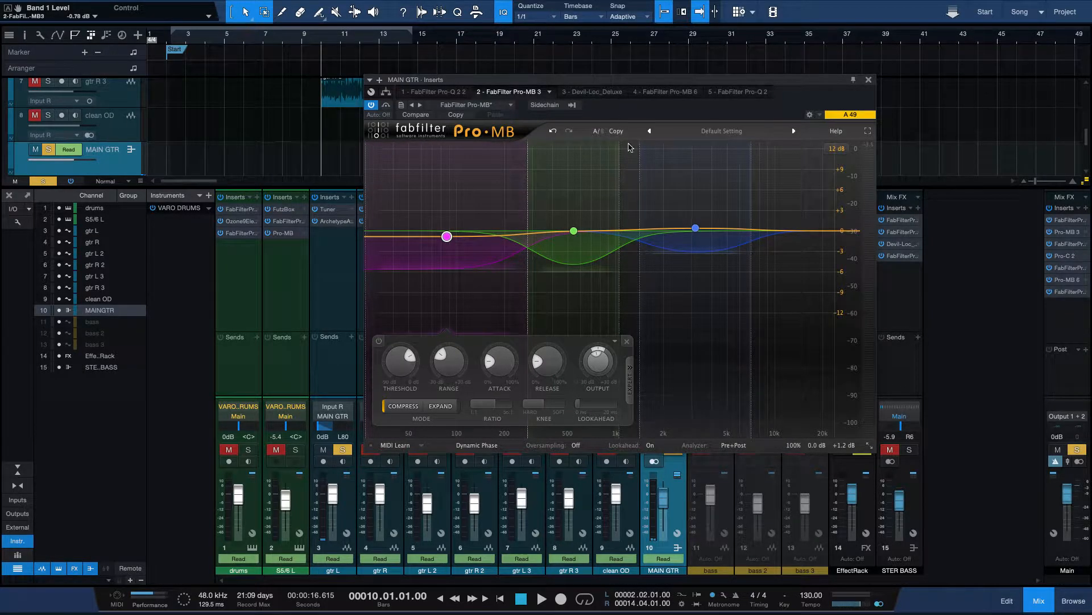
left_click(579, 92)
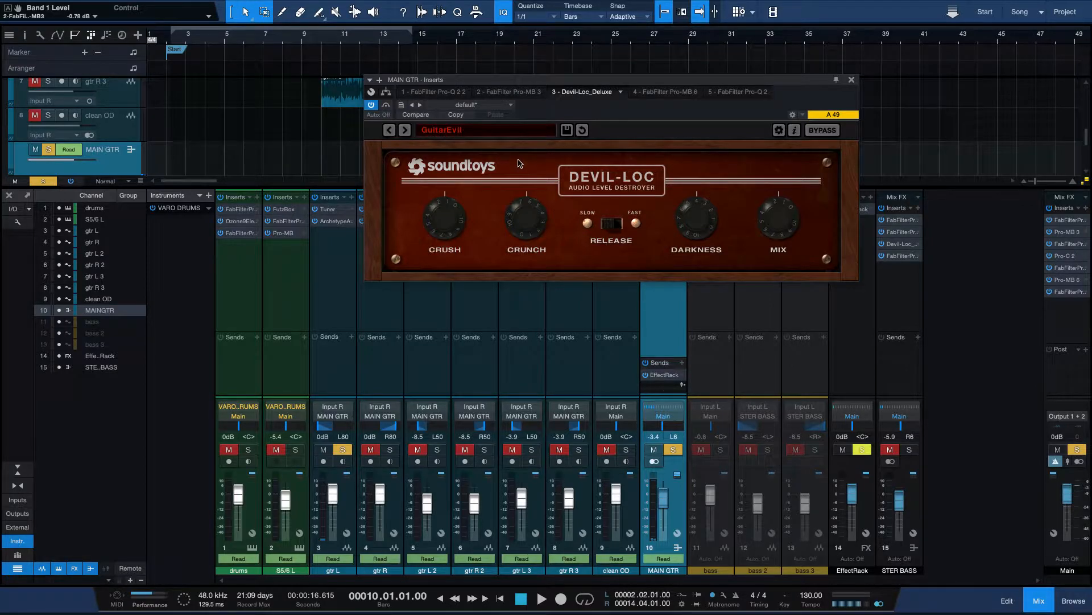
left_click(852, 81)
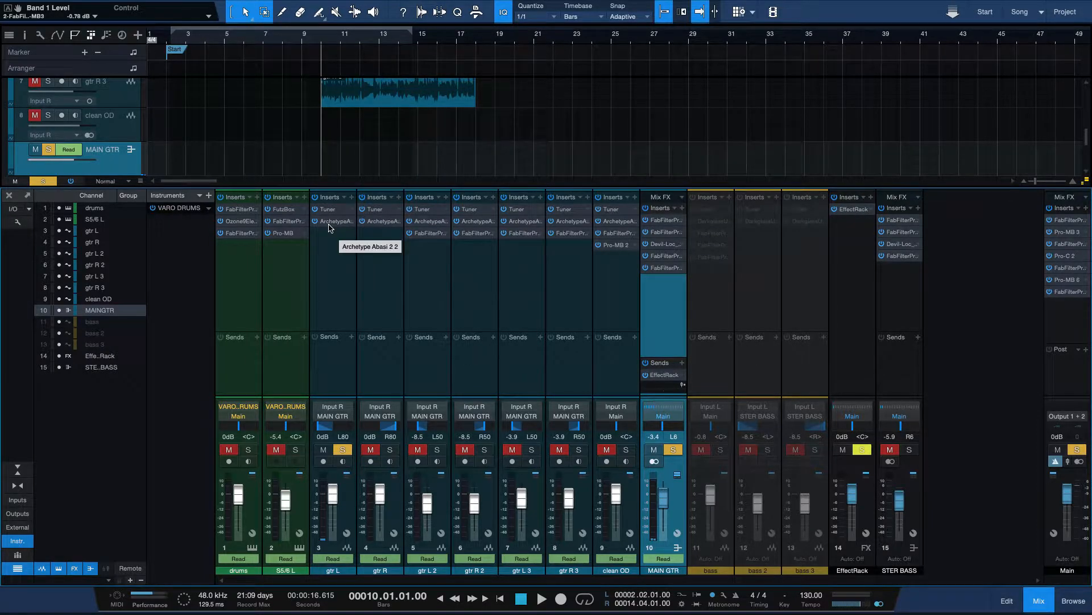
Compare the Devil-Loc Deluxe with the Pro-MB 6 after it, and examine the final Pro-Q 2 on the MAIN GTR bus
double_click(663, 245)
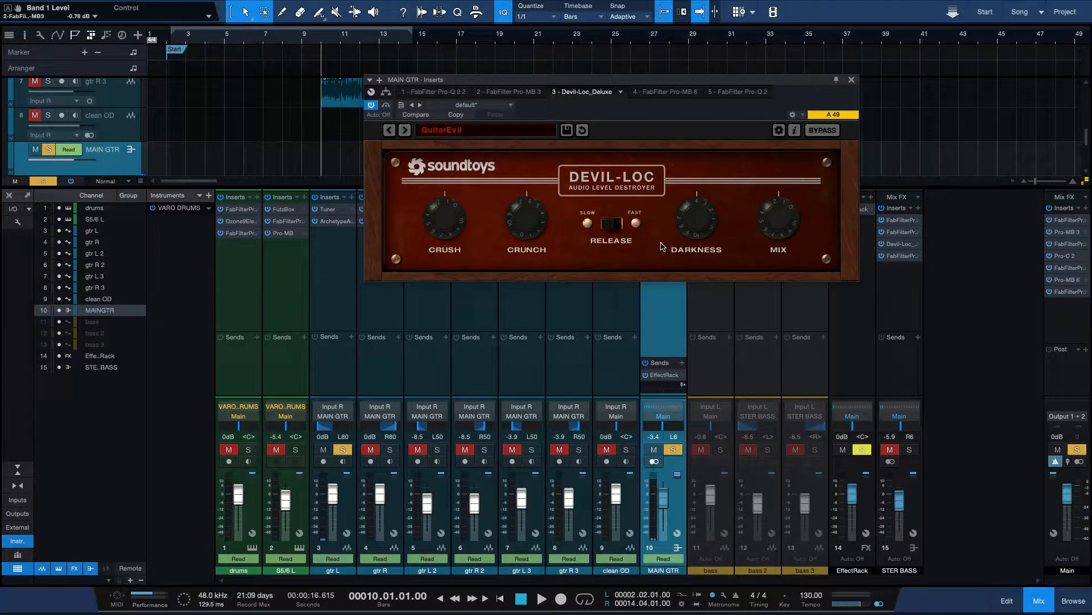
left_click(664, 93)
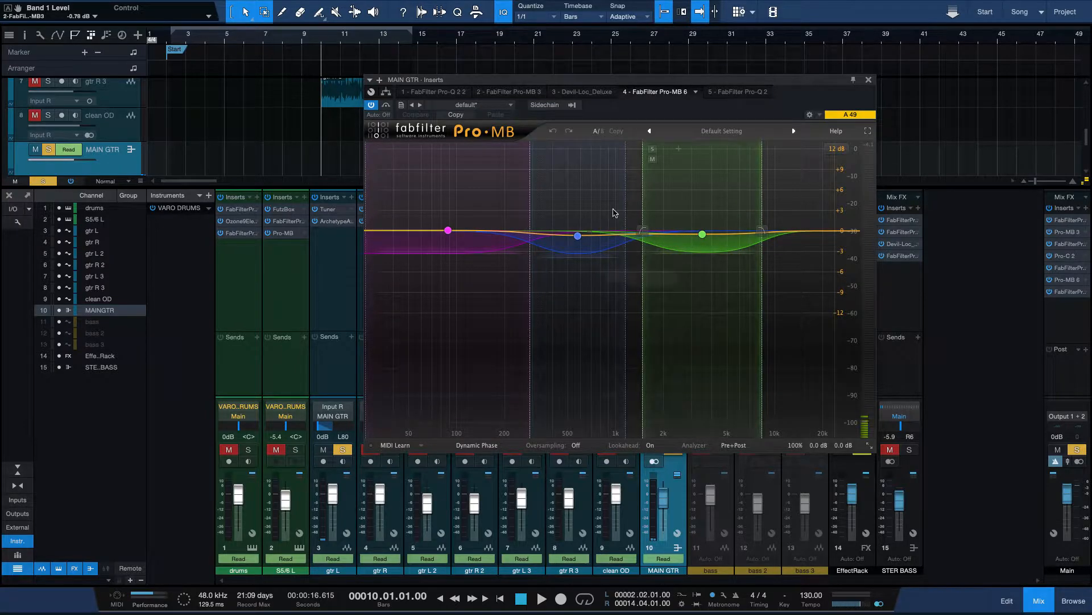
left_click(586, 92)
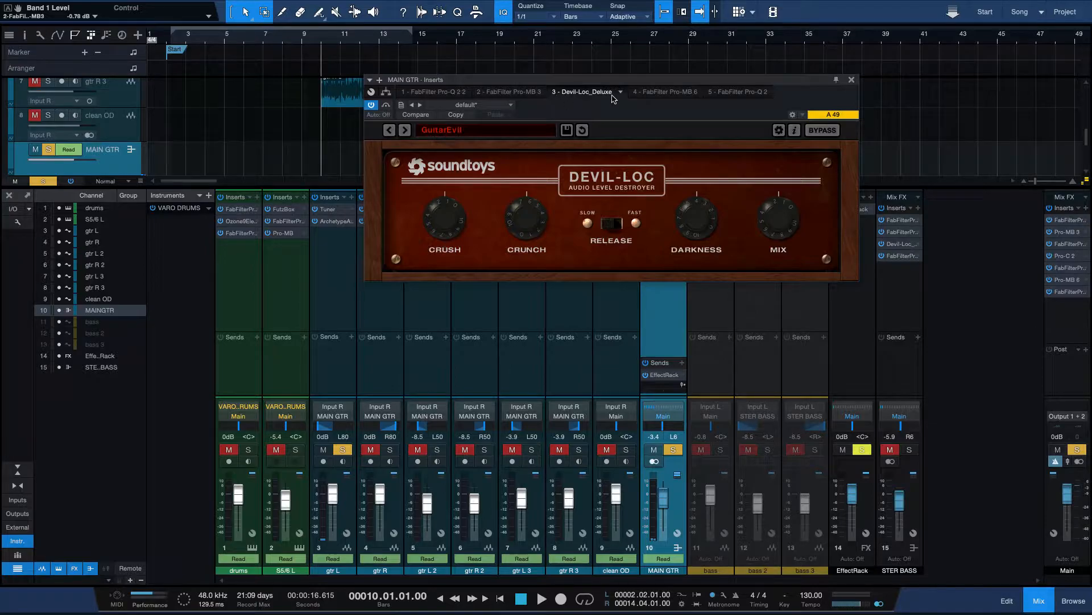
left_click(675, 94)
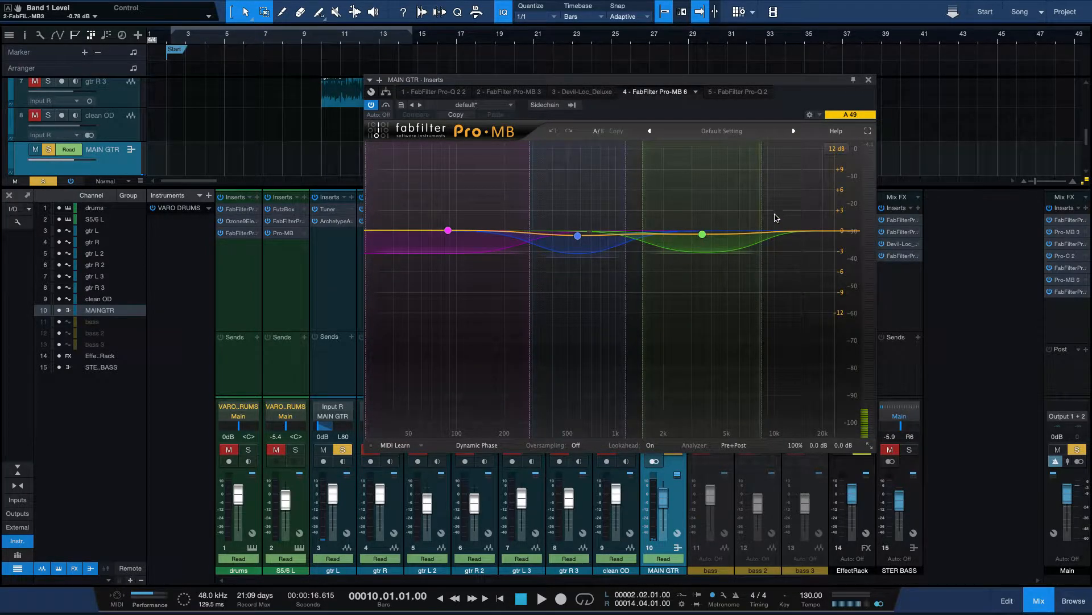
left_click(736, 94)
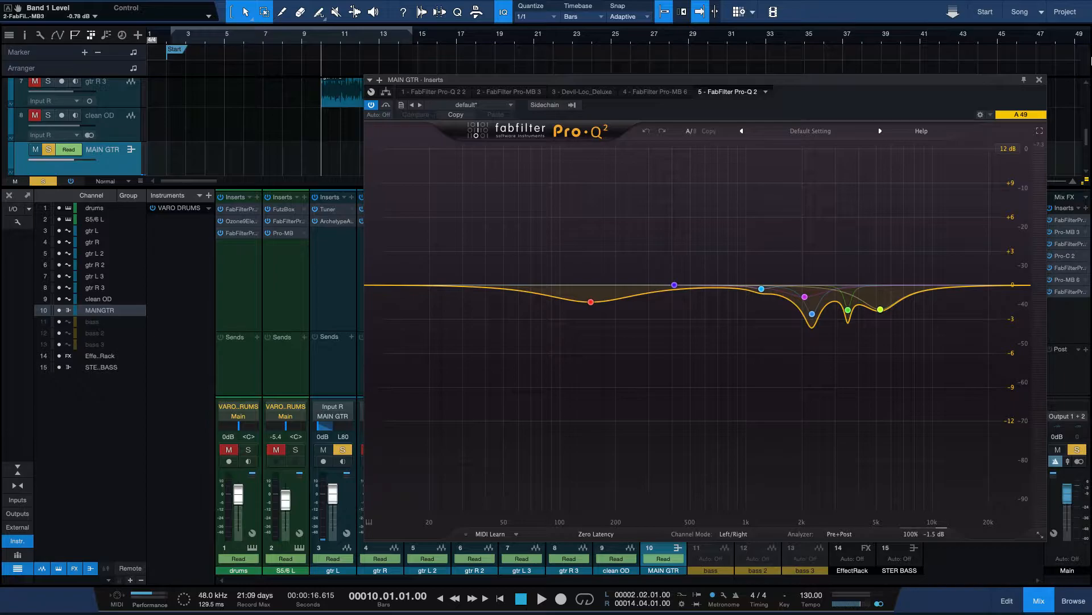
left_click(1040, 83)
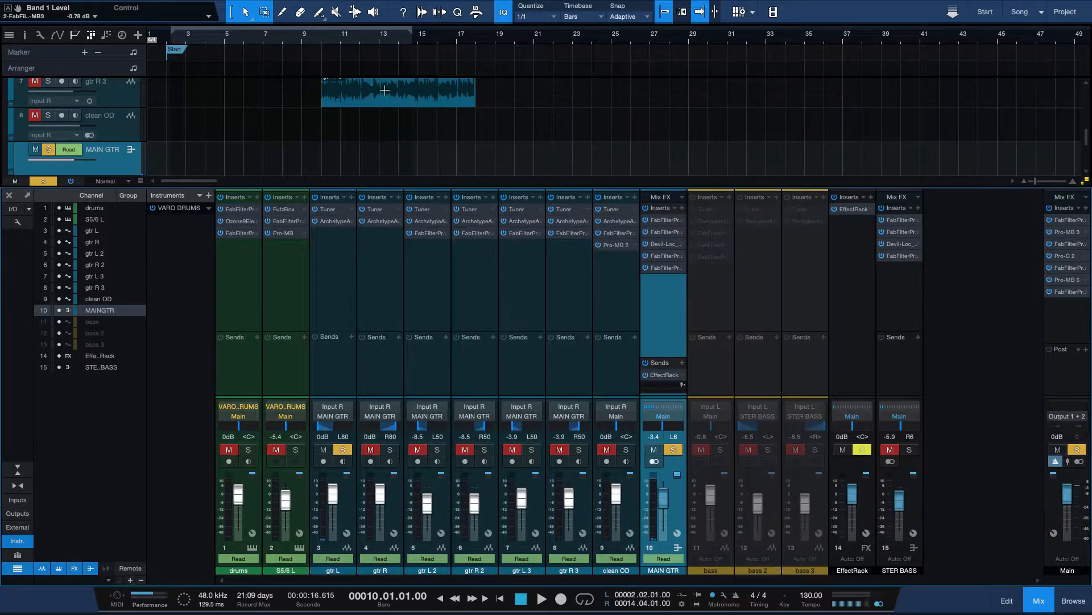
Listen to the soloed gtr L from bar 10 with all MAIN GTR inserts bypassed, and re-enable the inserts after stopping playback
left_click(645, 208)
key("space")
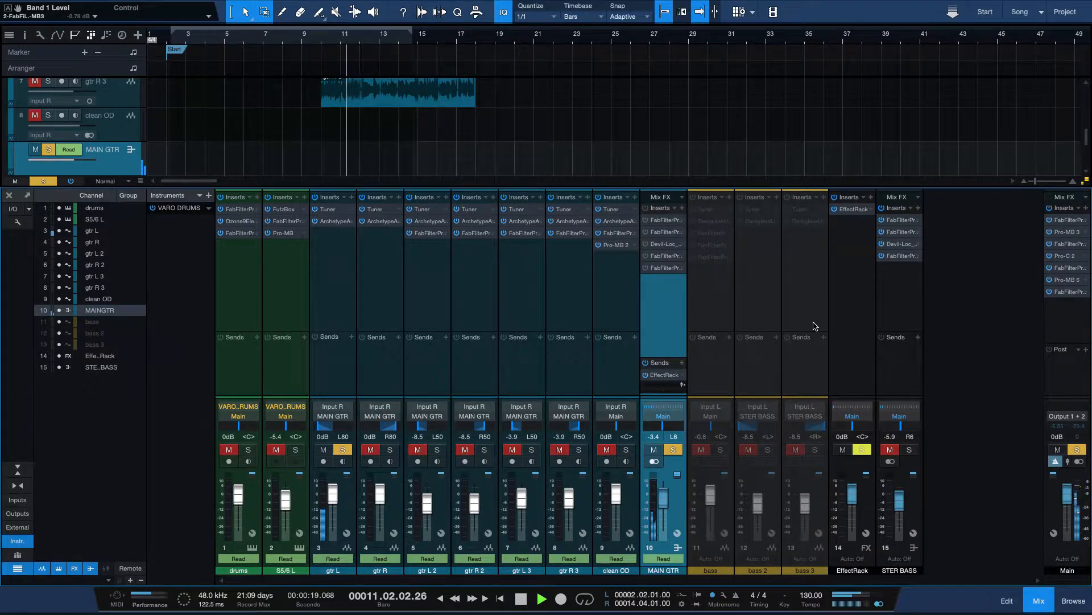
left_click(493, 182)
scroll(477, 143, "up", 1)
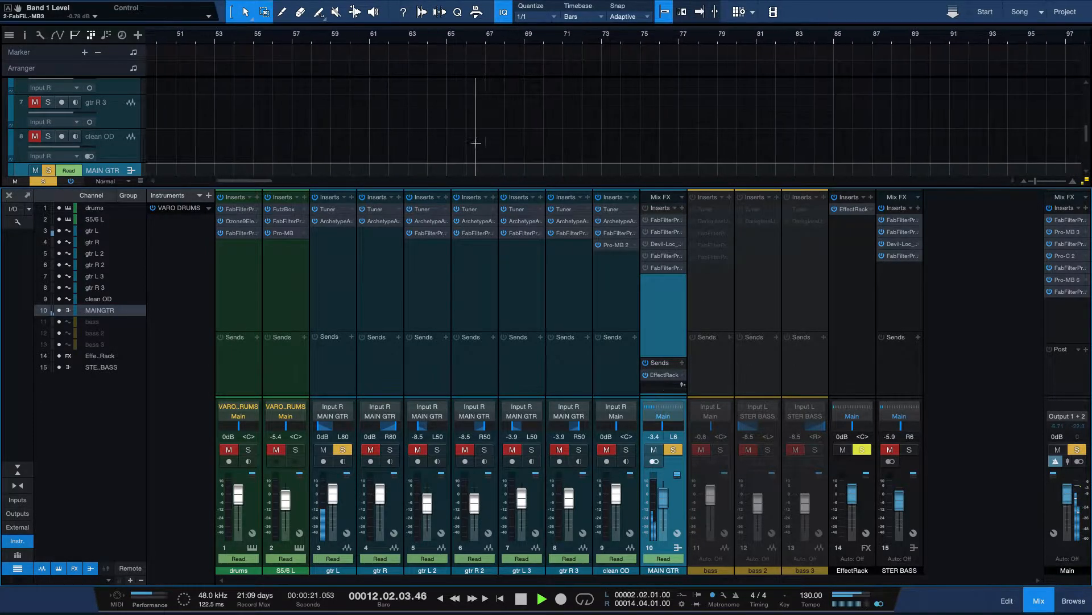
key("w")
scroll(483, 143, "left", 3)
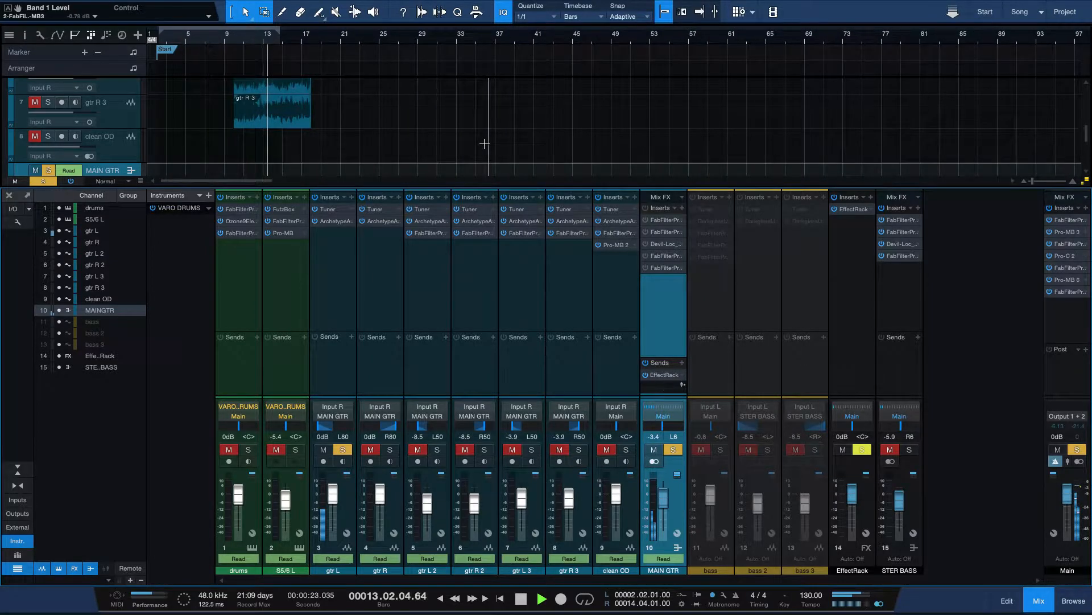
scroll(484, 143, "up", 3)
key("space")
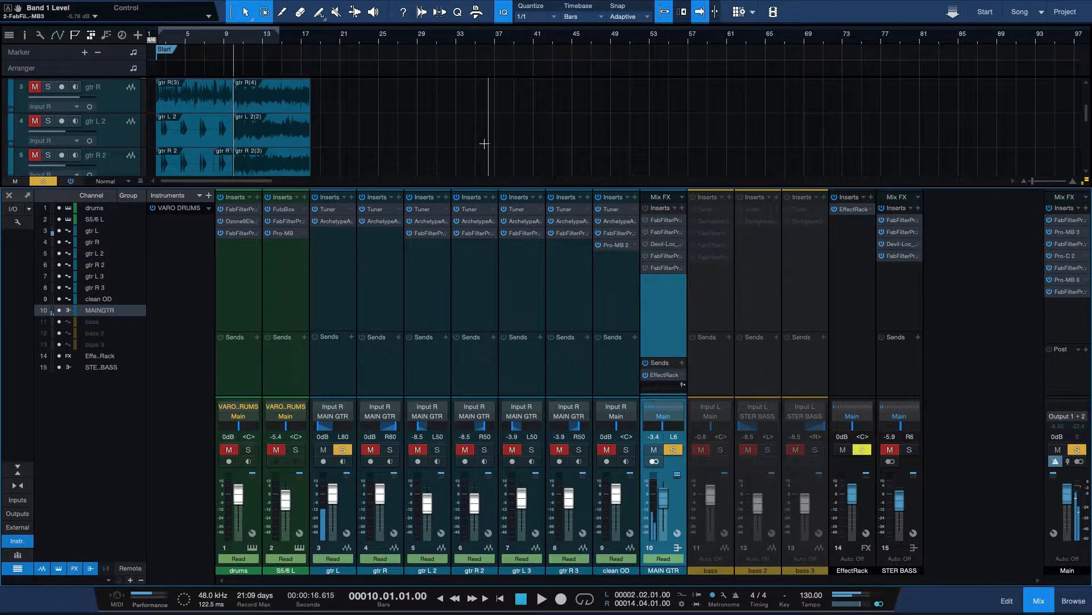
key("f")
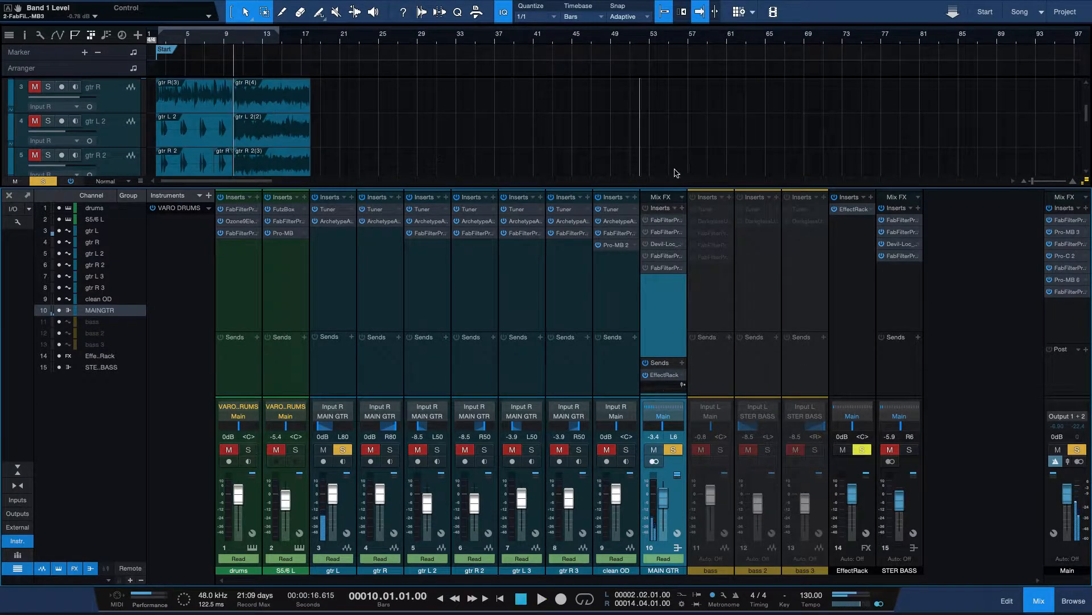
left_click(647, 211)
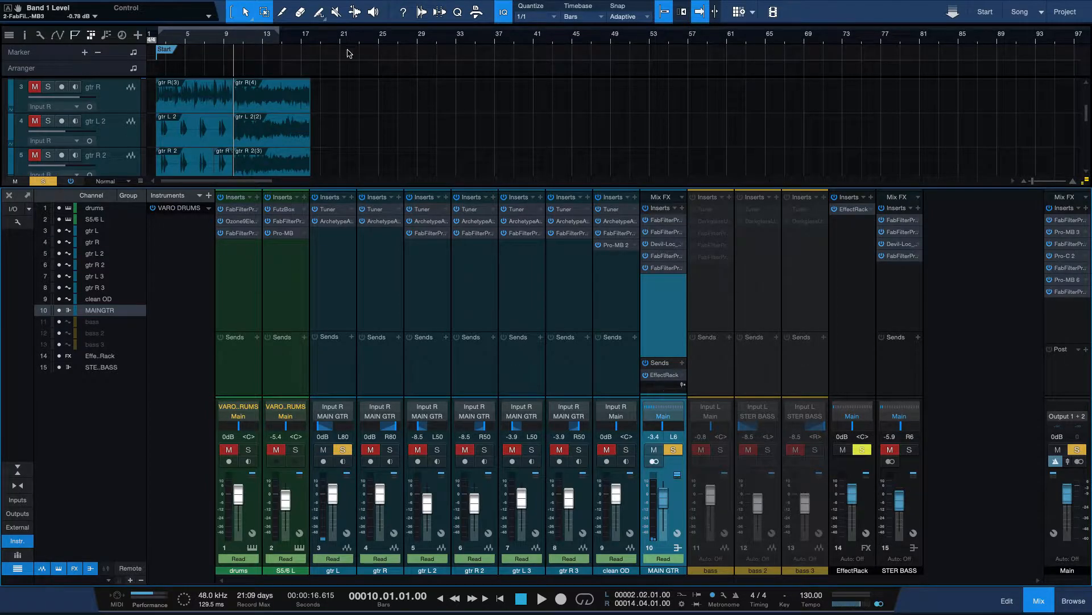
Compare the soloed gtr L from bar 10 with the MAIN GTR inserts active and bypassed, and re-enable the inserts after listening
key("space")
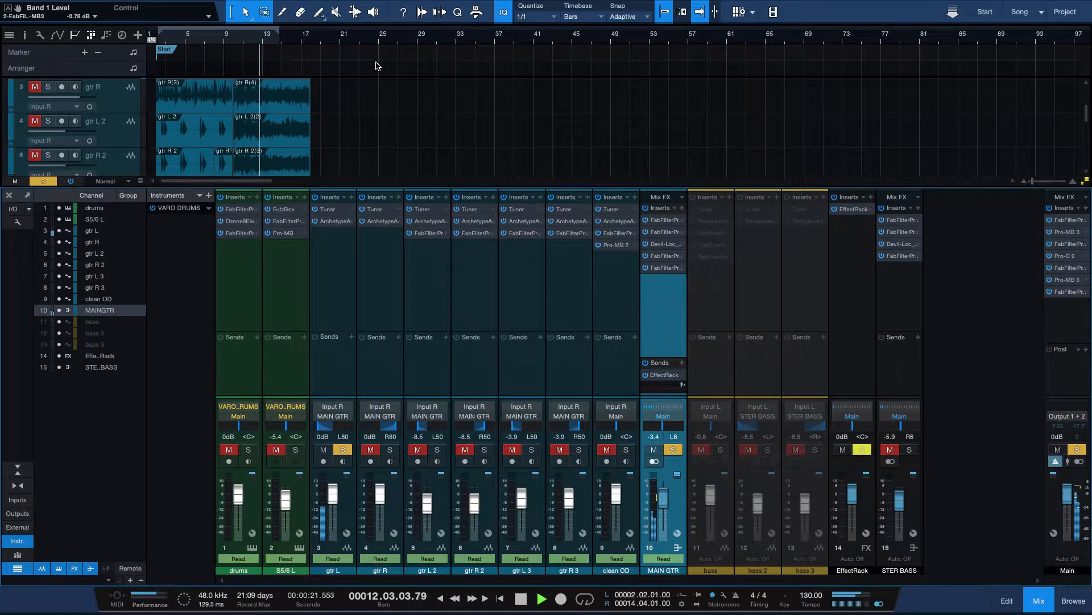
key("space")
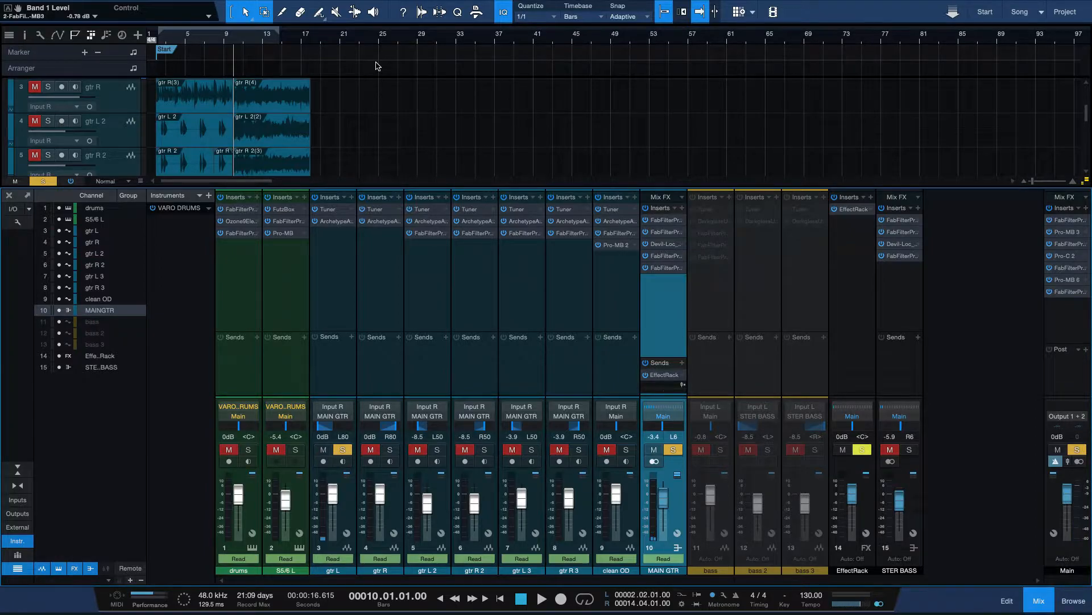
left_click(646, 208)
key("space")
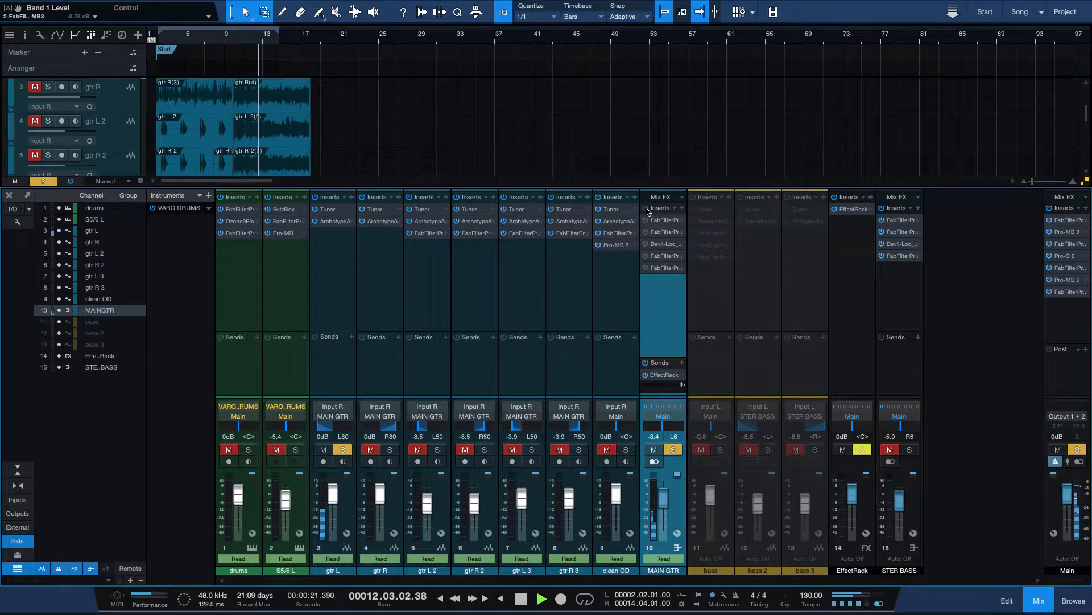
key("space")
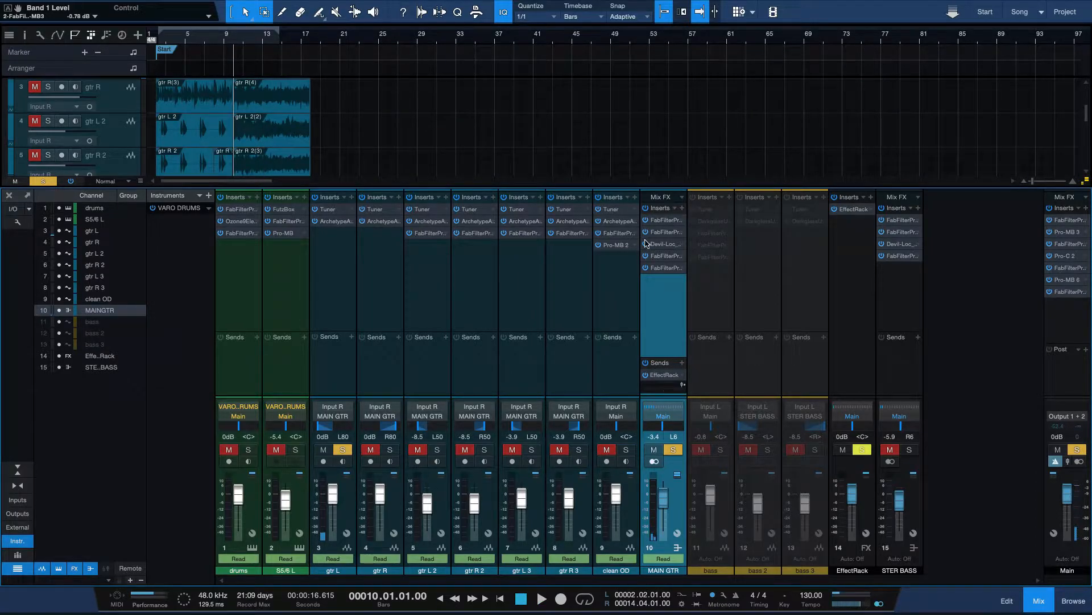
Solo gtr R alongside gtr L and select the gtr R channel
left_click(390, 450)
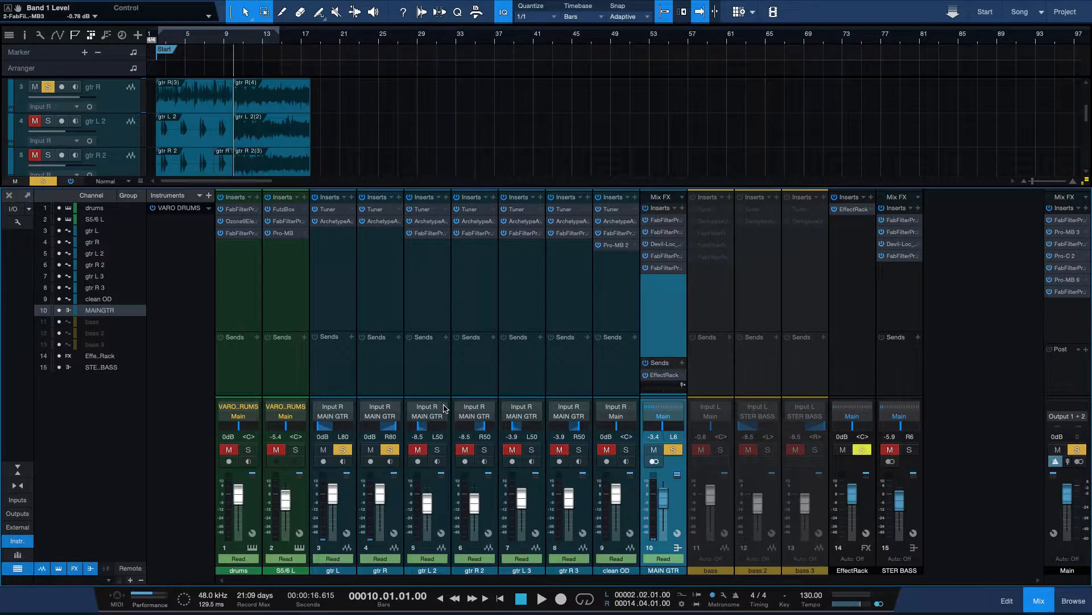
key("F3")
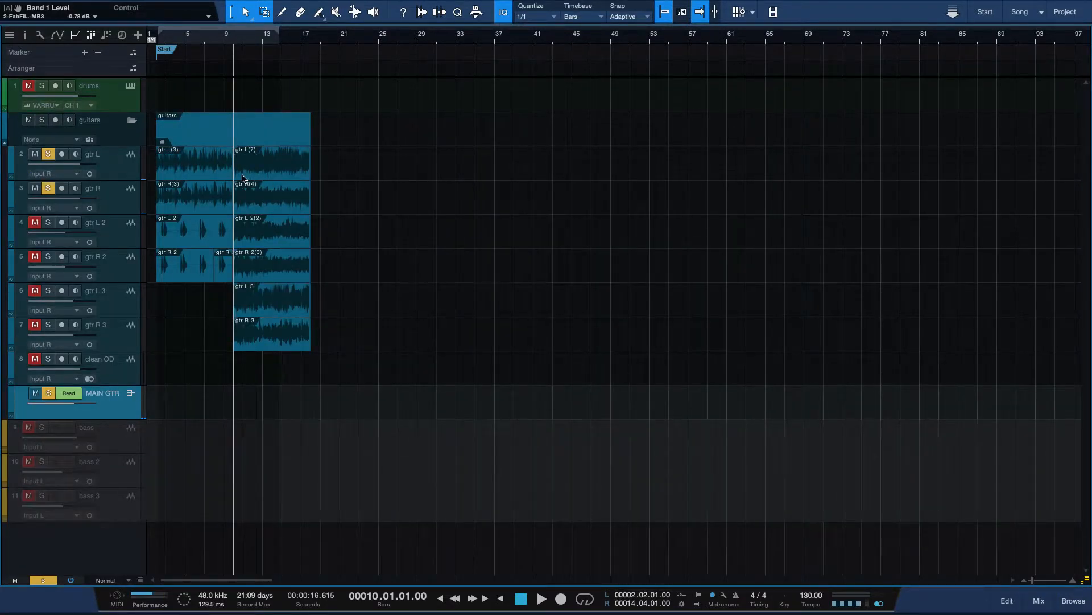
key("F3")
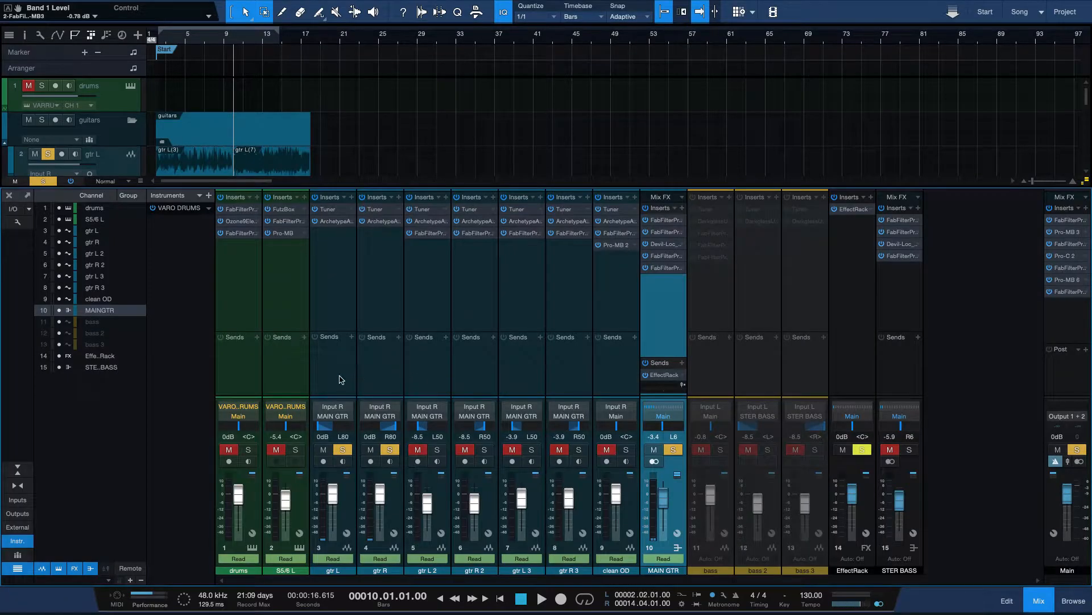
left_click(333, 363)
left_click(380, 374)
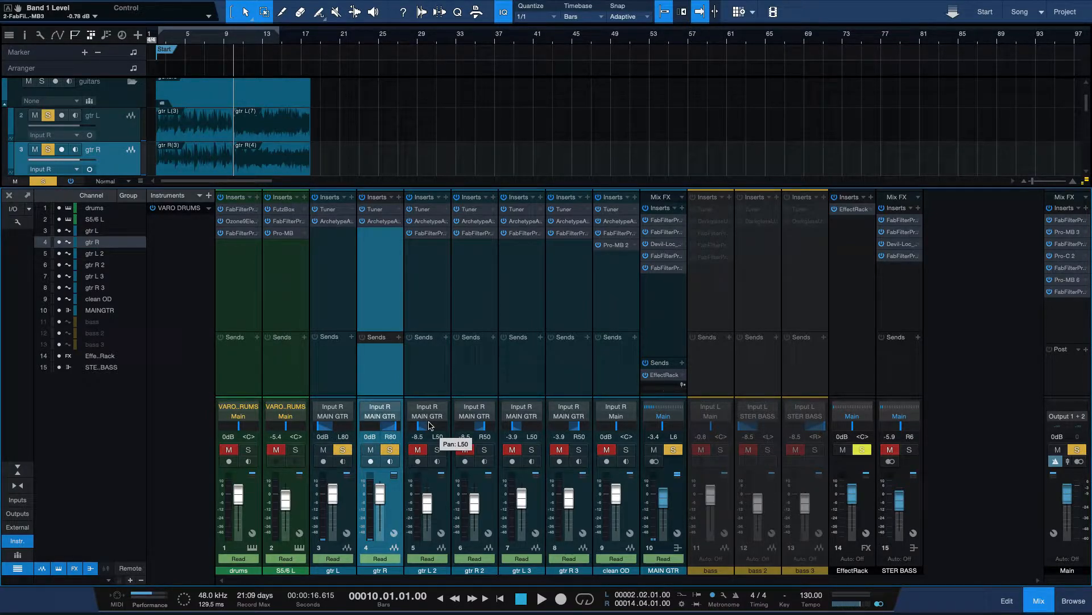
Try panning gtr R out to R99, and undo the pan change
left_click(396, 429)
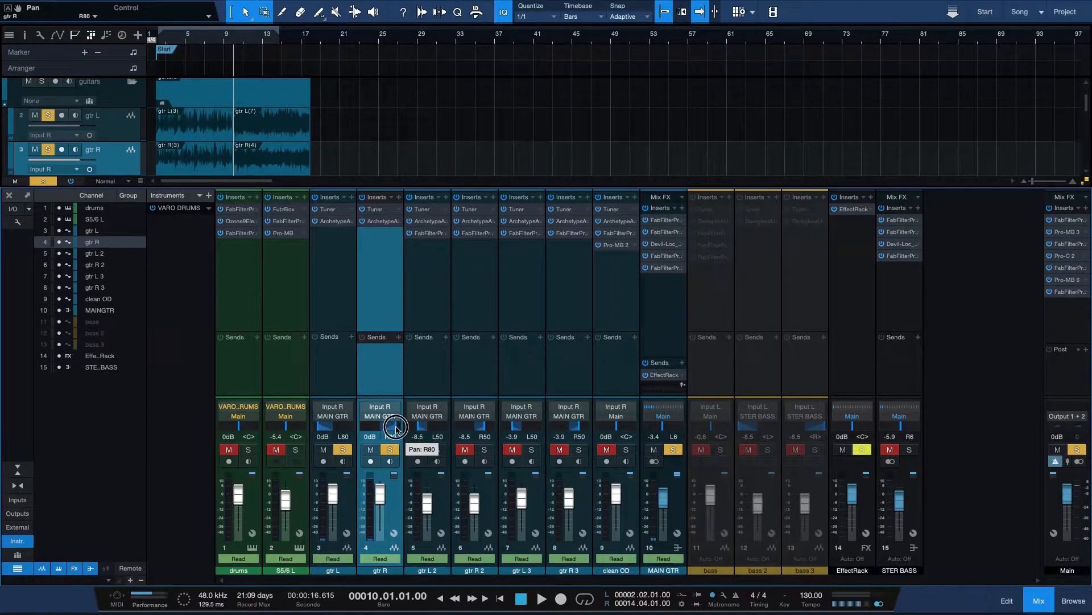
left_click_drag(396, 429, 421, 431)
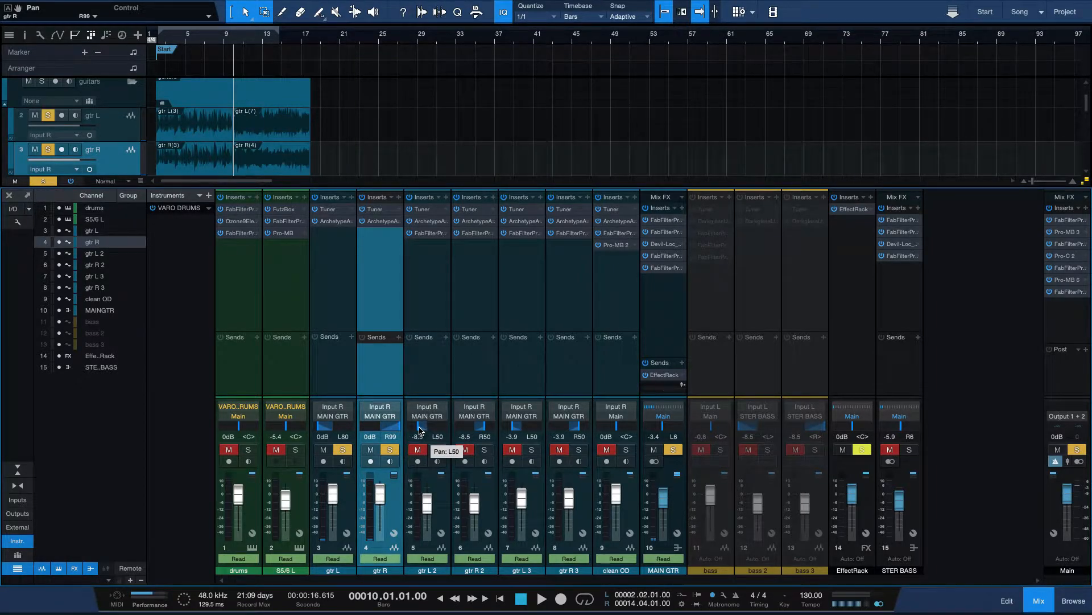
key("ctrl+z")
Select gtr L together with gtr R and review the layered guitar tracks in the arrangement
key("F3")
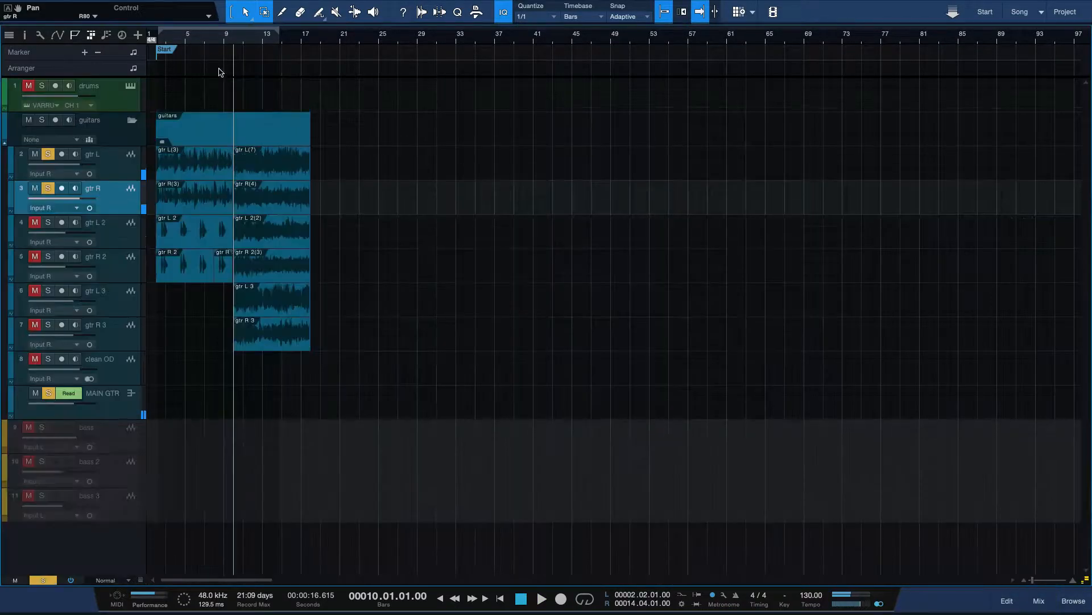
key("F3")
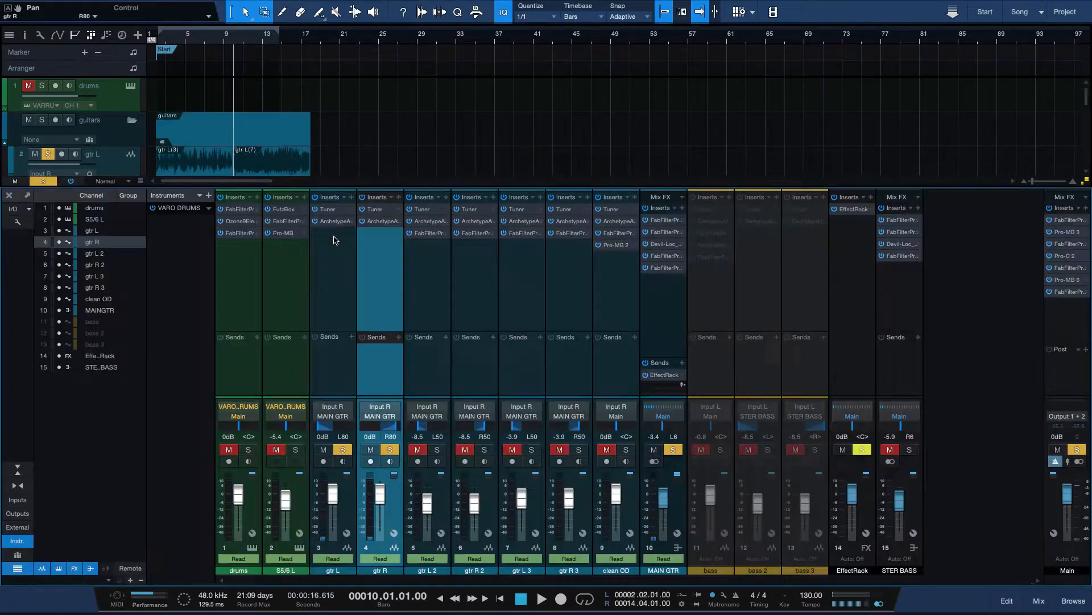
left_click(335, 374, "ctrl")
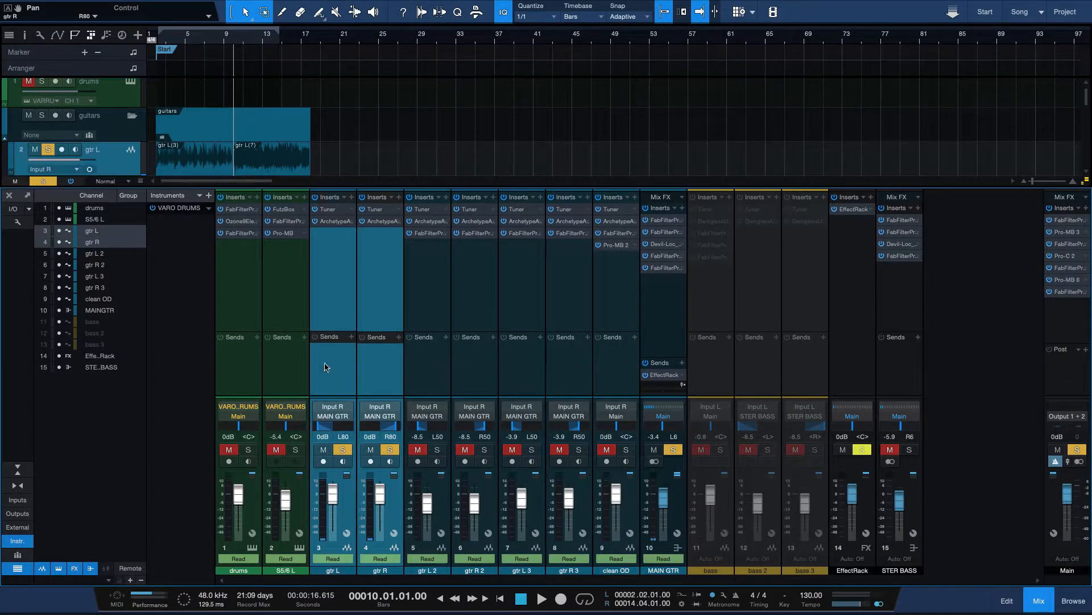
key("F3")
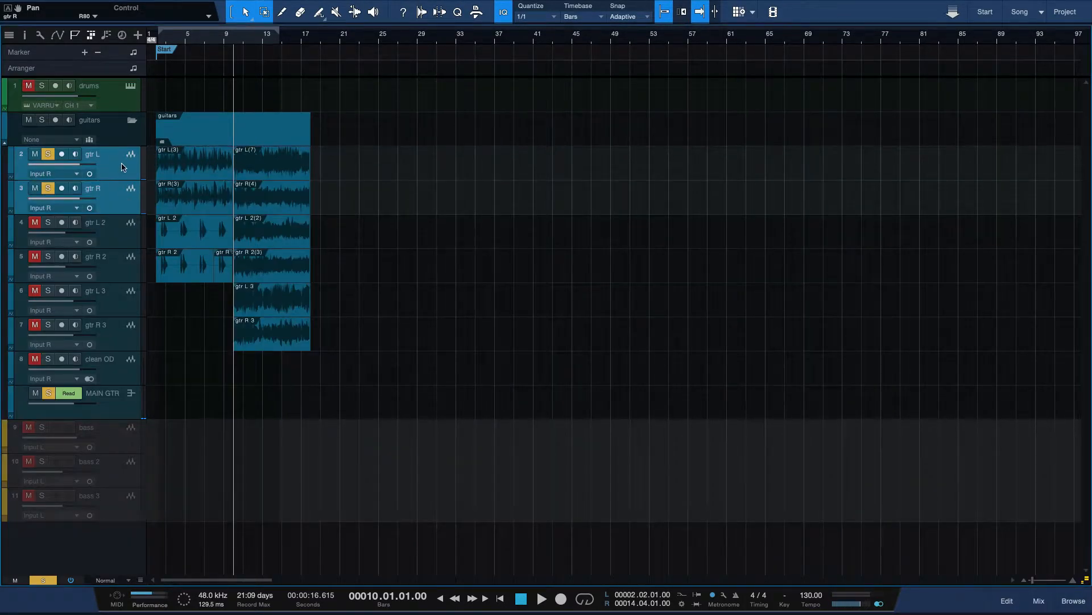
key("F3")
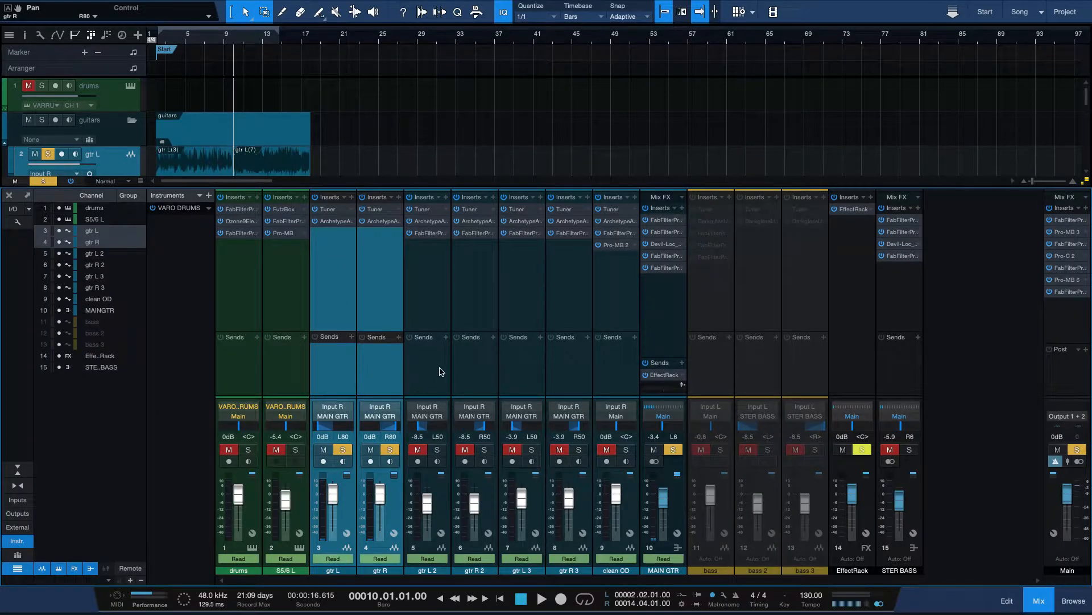
key("F3")
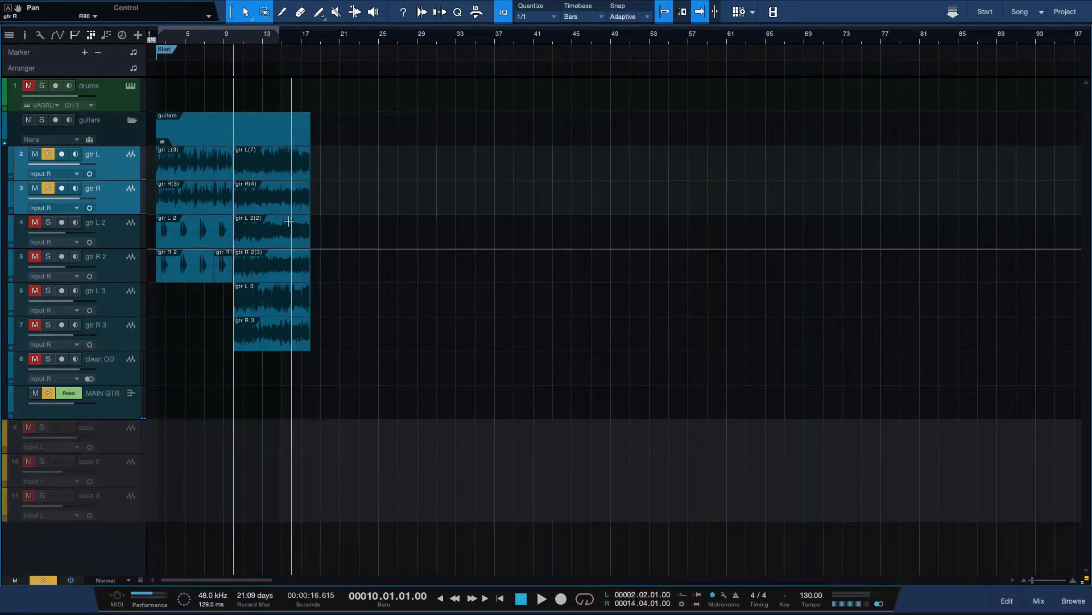
Set the playback position to bar 2, and unmute and solo gtr L 2 and gtr R 2
left_click(157, 40)
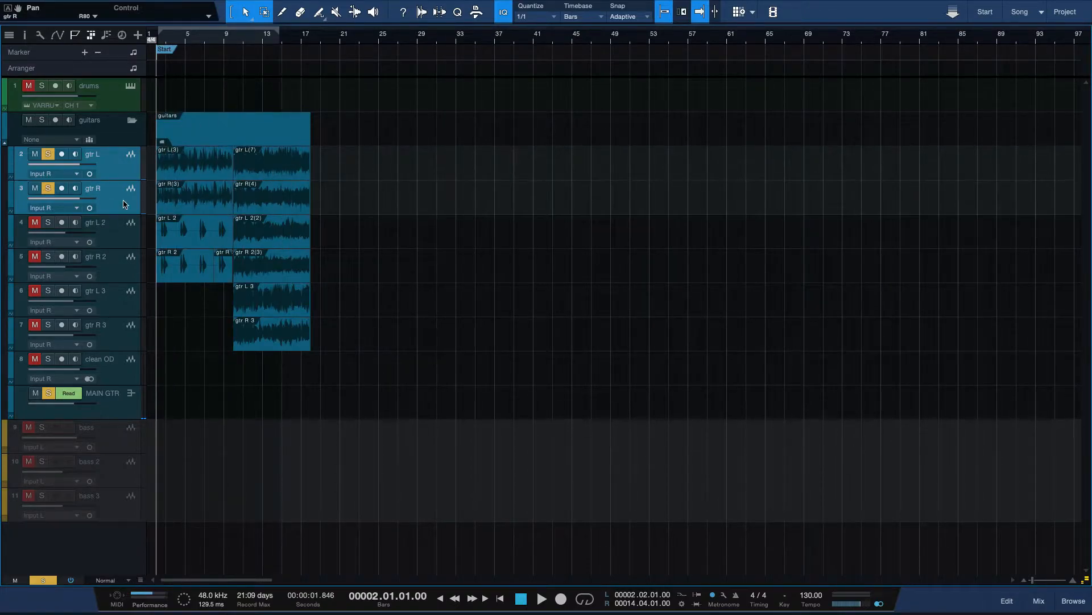
left_click(34, 222)
left_click(48, 222)
left_click(34, 256)
left_click(48, 256)
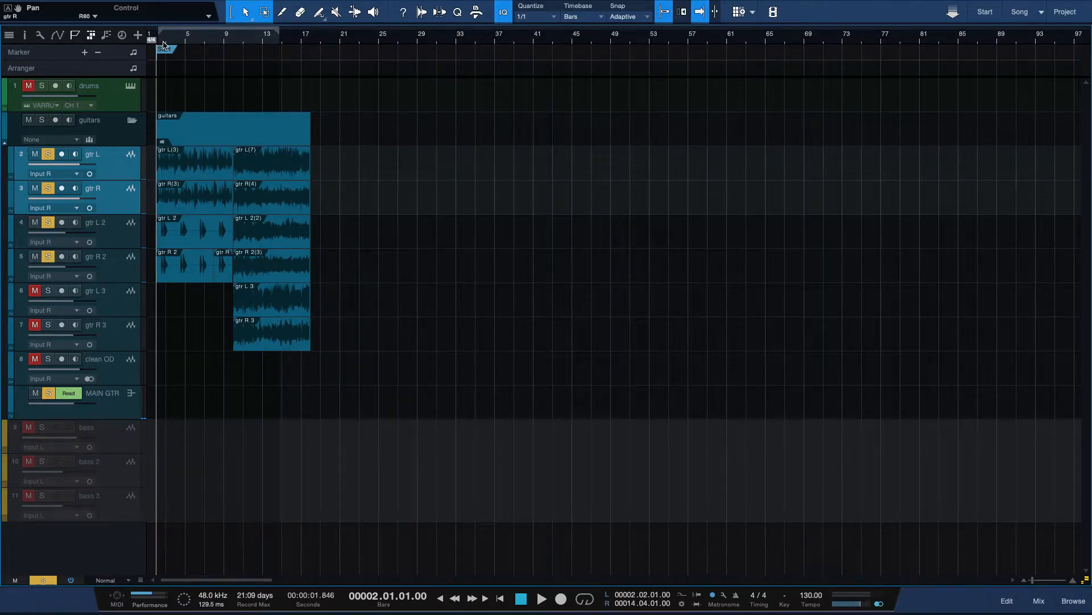
key("e")
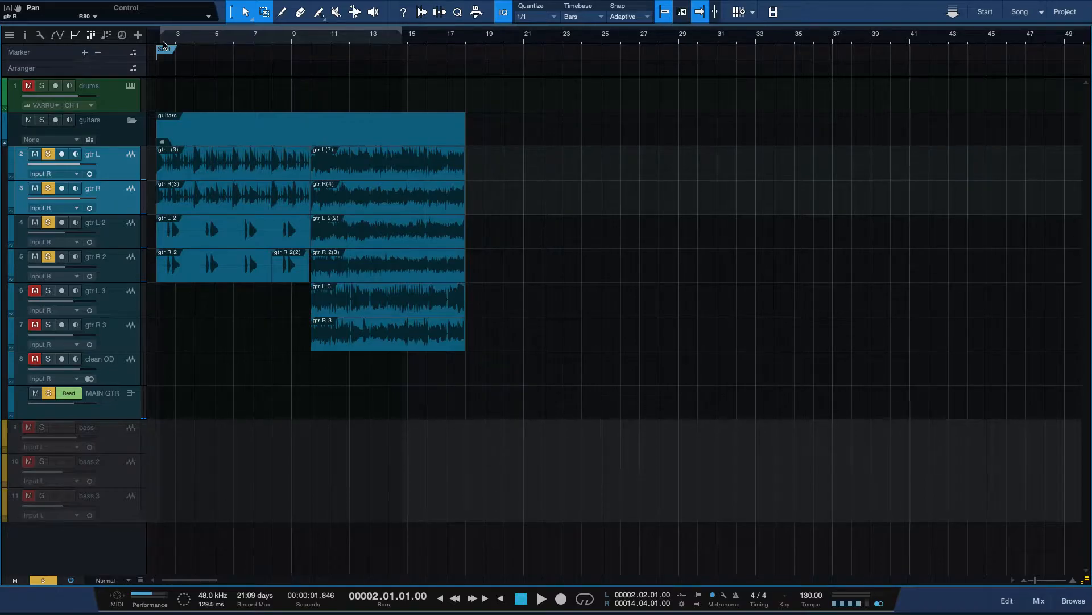
key("F3")
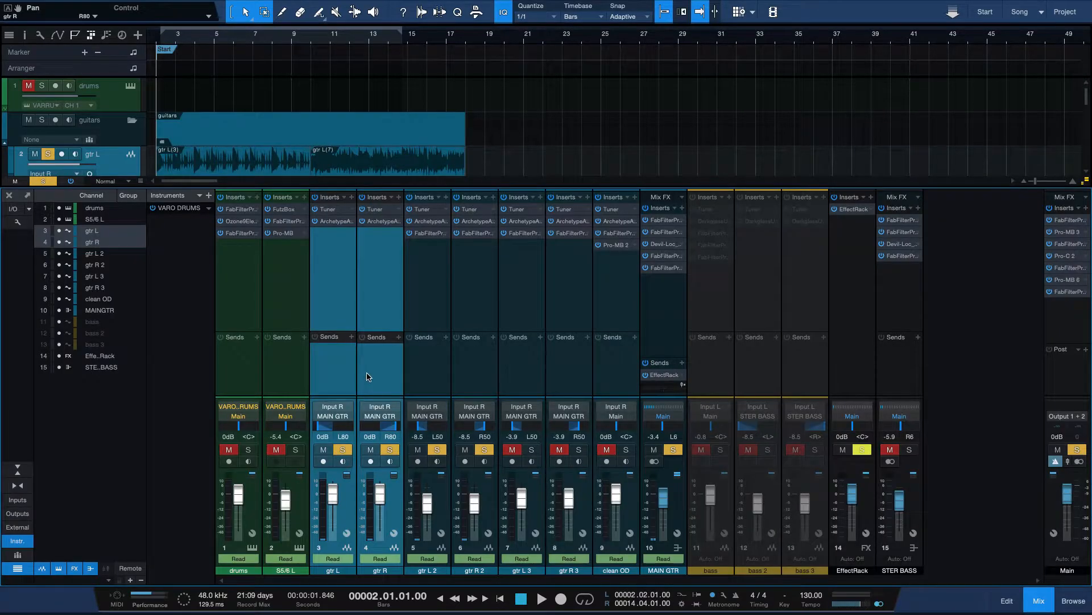
Try a narrower pan on gtr R, audition it from bar 2, and undo the pan change
left_click_drag(392, 431, 384, 434)
key("space")
key("space")
key("super+z")
key("F3")
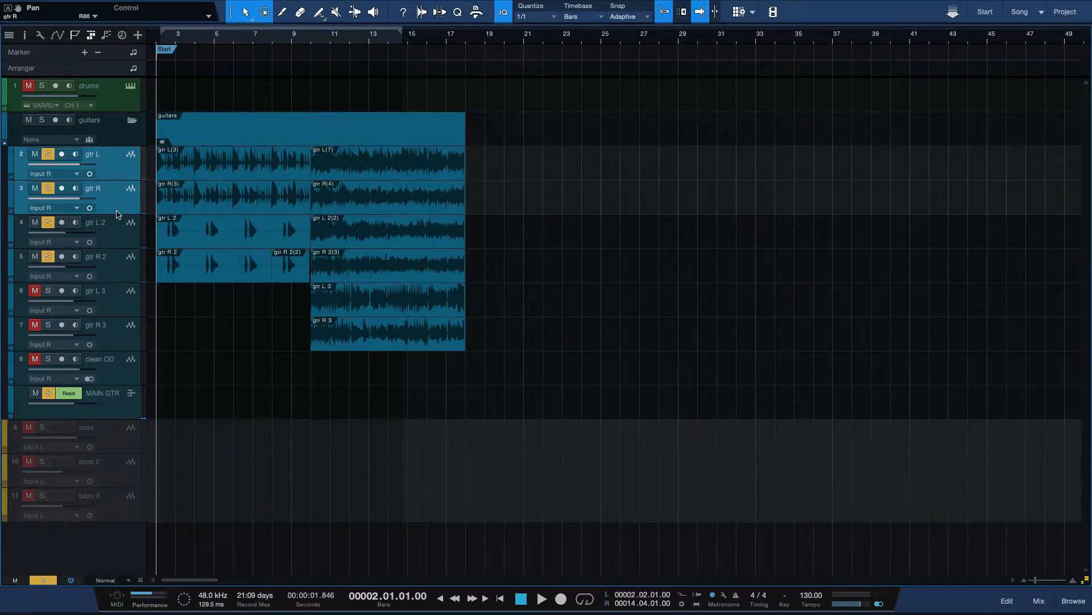
Clear all solos and mute gtr L 2, gtr R 2, gtr L 3 and gtr R 3
left_click(34, 221)
left_click(34, 256)
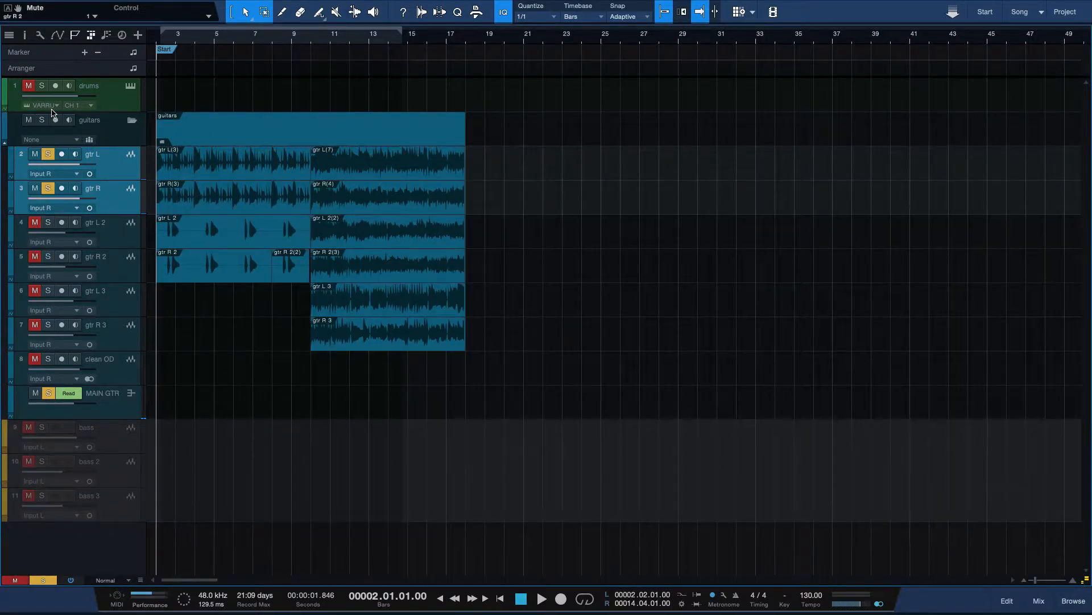
key("s")
left_click(108, 303)
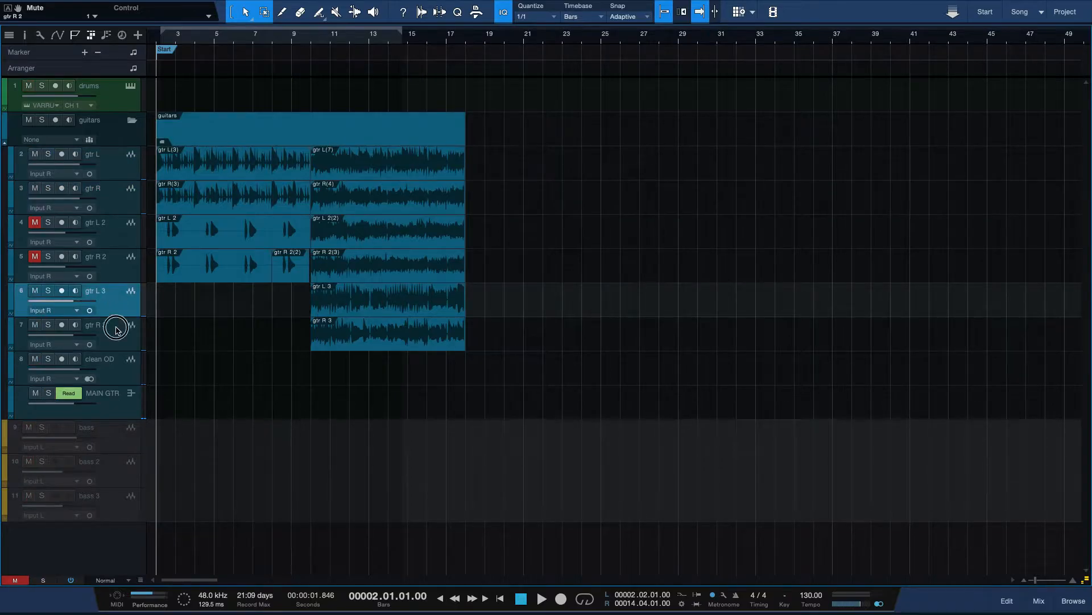
left_click(115, 325, "shift")
key("m")
Listen to gtr L and gtr R from bar 2, and again from bar 10
key("space")
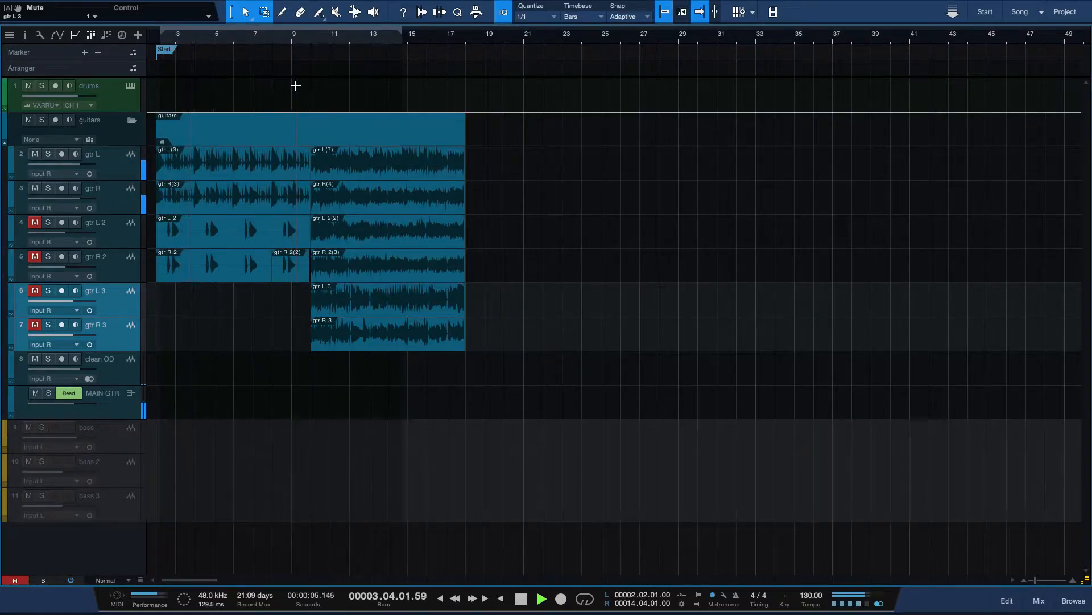
scroll(268, 101, "right", 1)
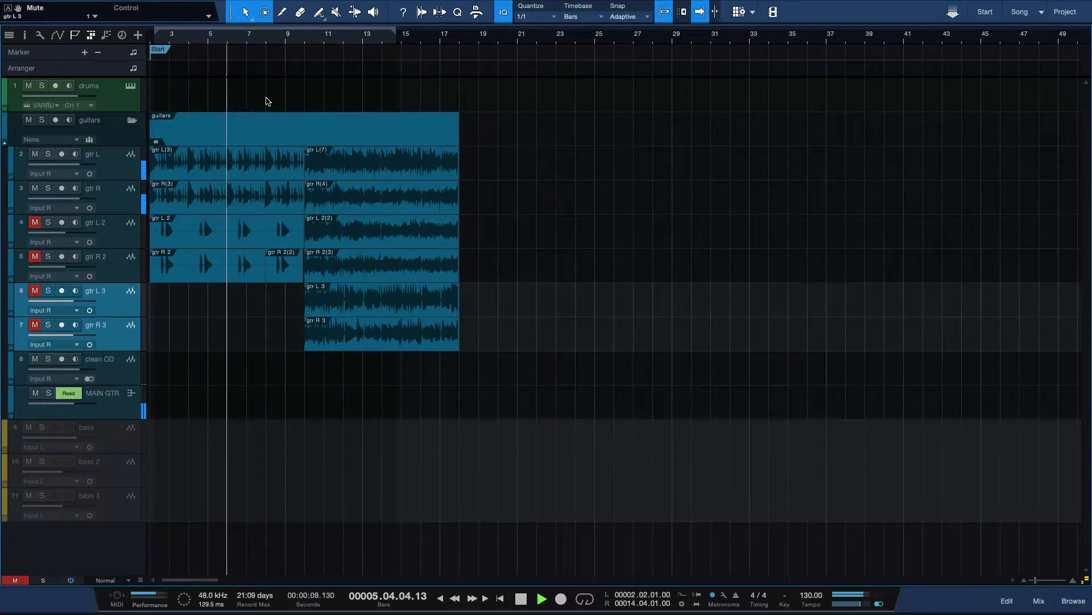
key("space")
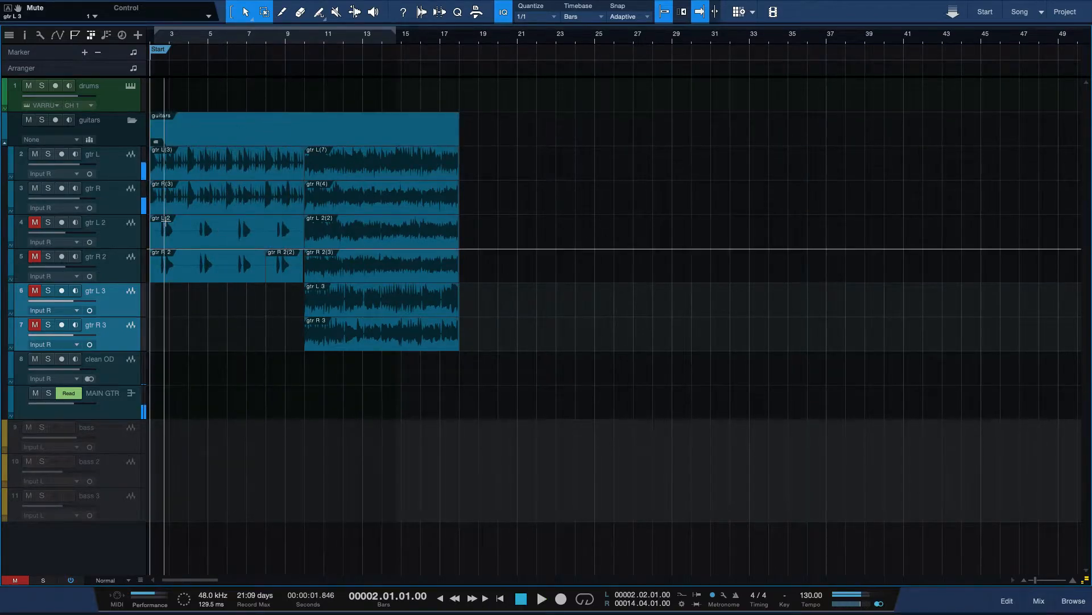
key("e")
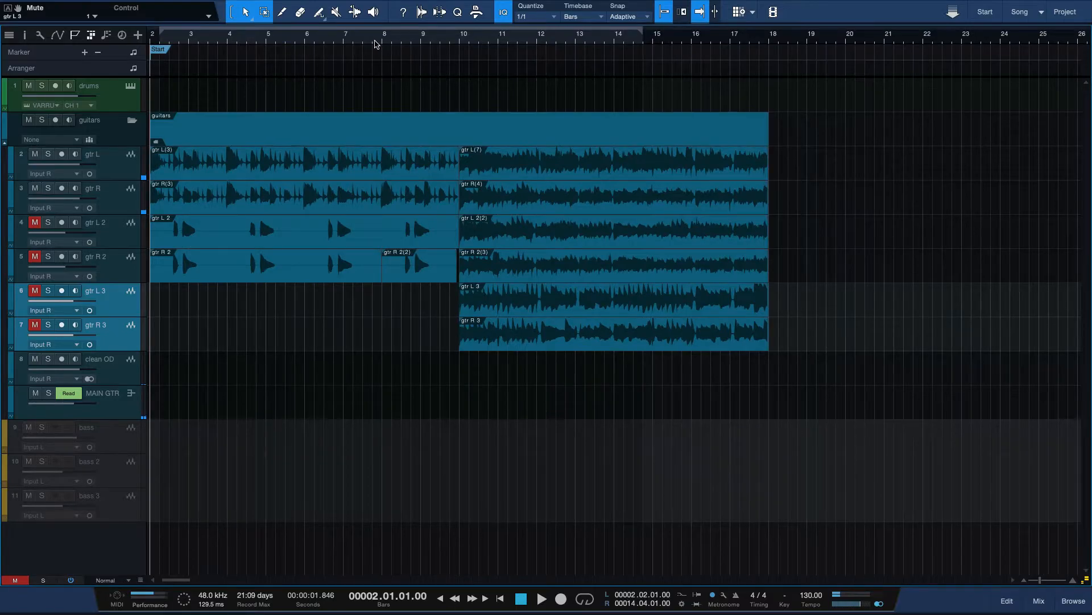
left_click(462, 38)
key("space")
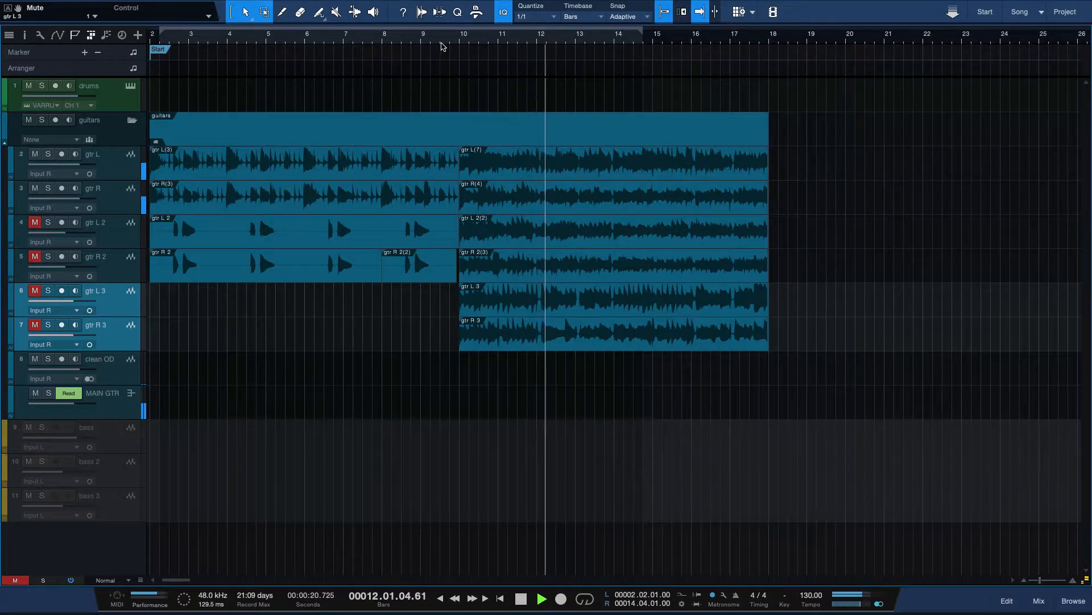
key("space")
Add an arranger section spanning bars 2 to 10 and a second one from bar 10 to 17.04.01.00
key("w")
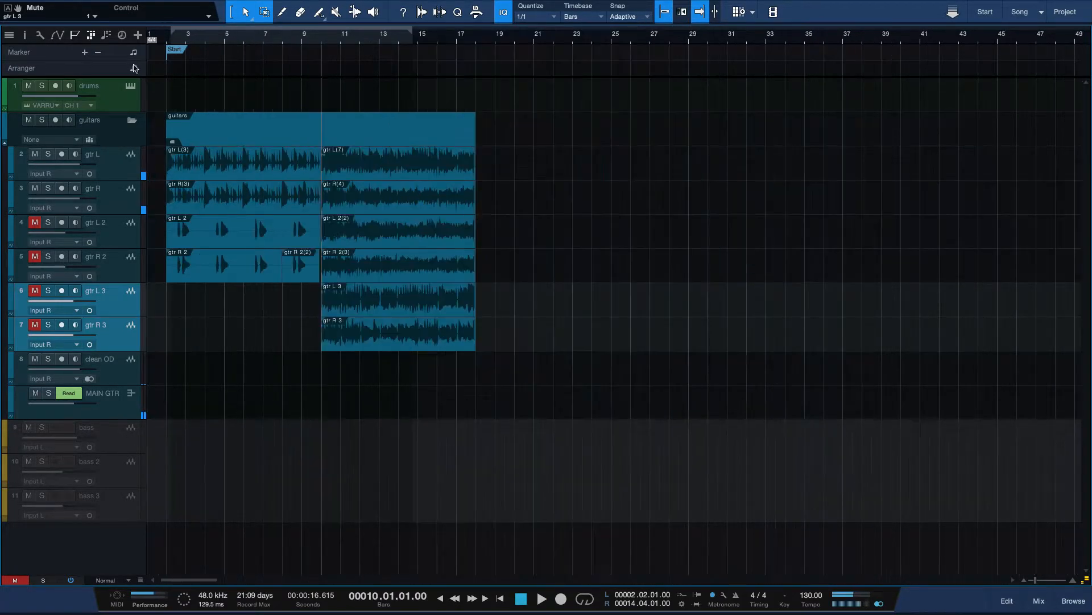
double_click(179, 69)
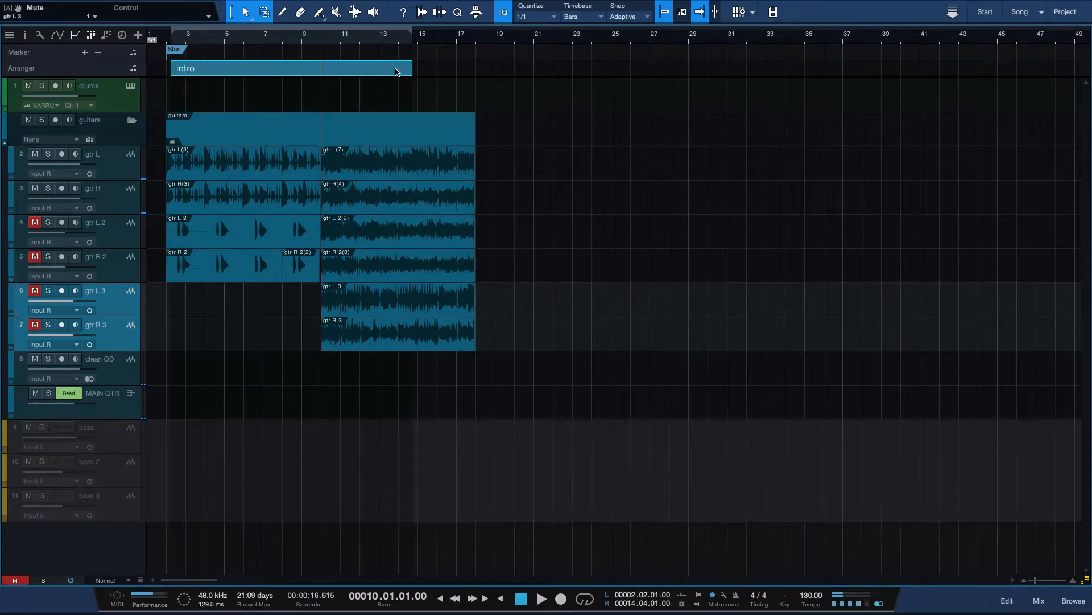
left_click_drag(414, 75, 320, 74)
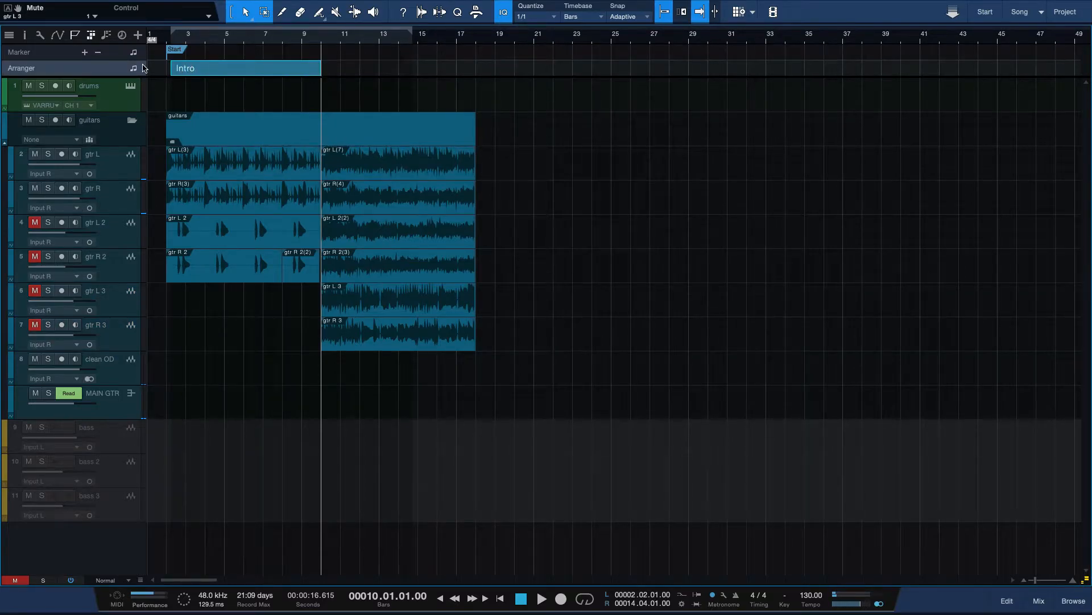
left_click_drag(170, 69, 166, 69)
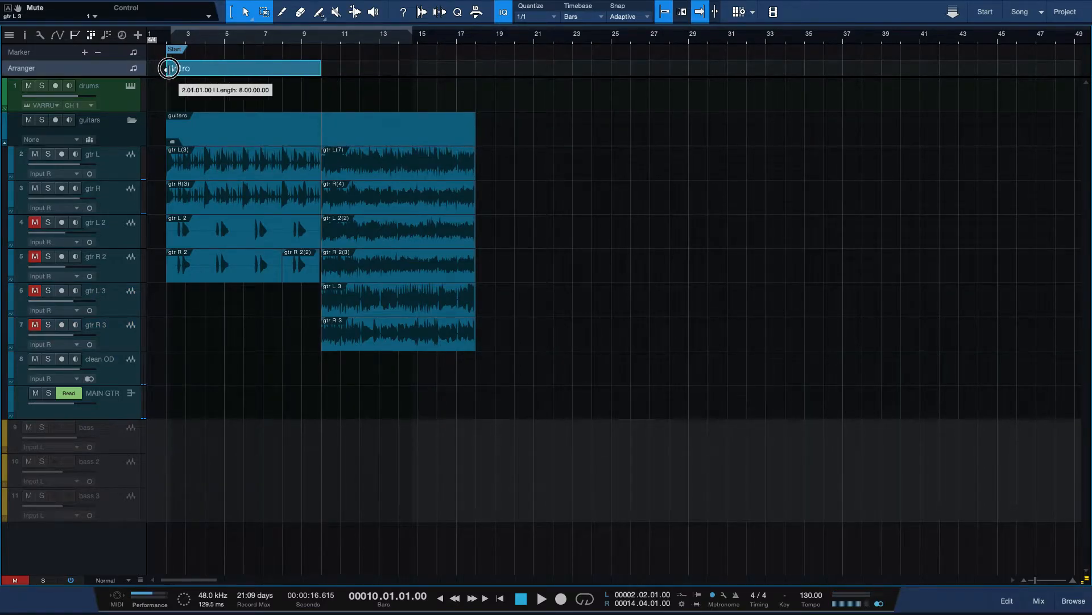
double_click(347, 69)
left_click_drag(411, 73, 470, 72)
Rename the first arranger section to Verse and the second one to Chorus
key("F3")
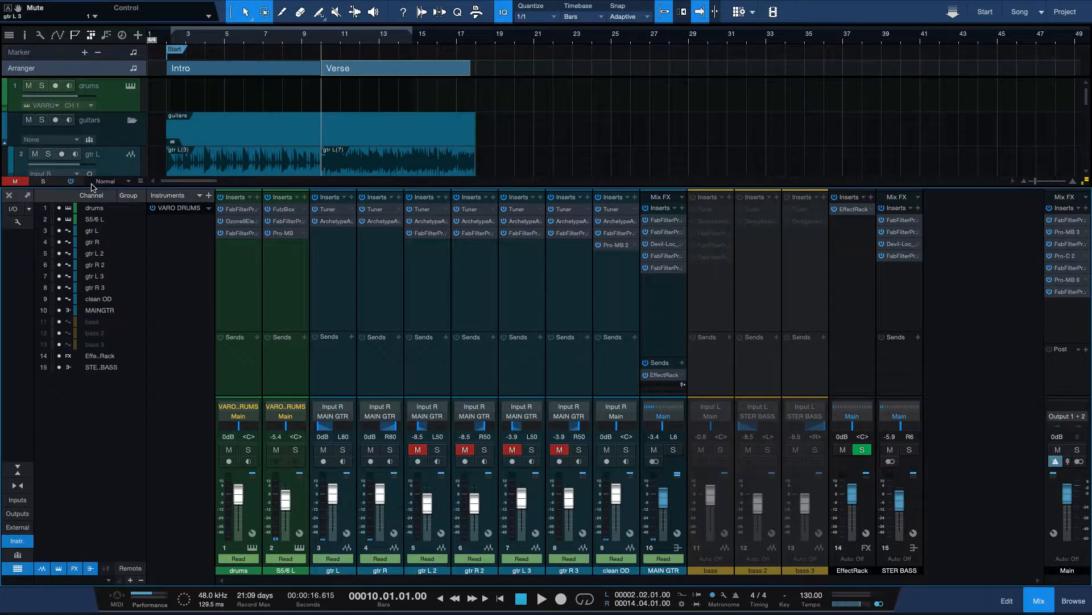
key("F3")
key("F5")
key("F5")
key("F4")
double_click(27, 78)
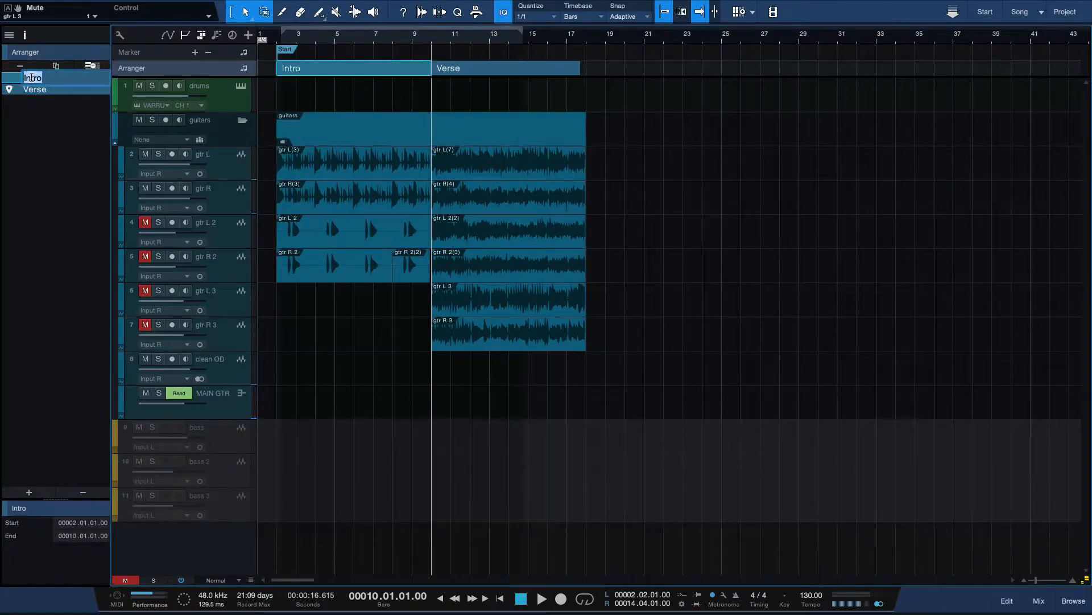
type("Verse")
key("Tab")
type("C")
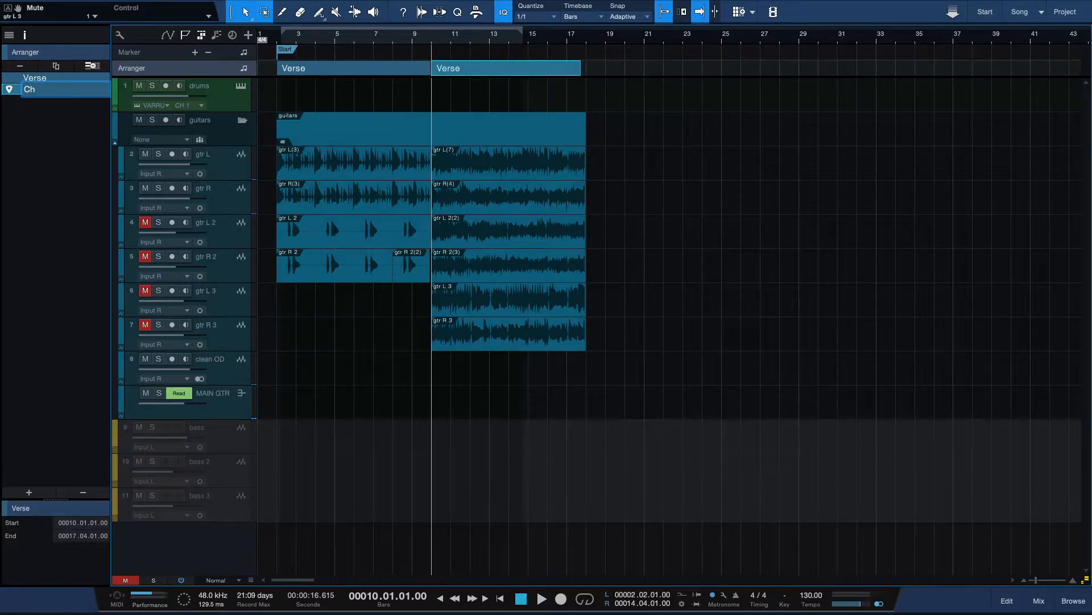
type("horus")
key("Return")
left_click(831, 261)
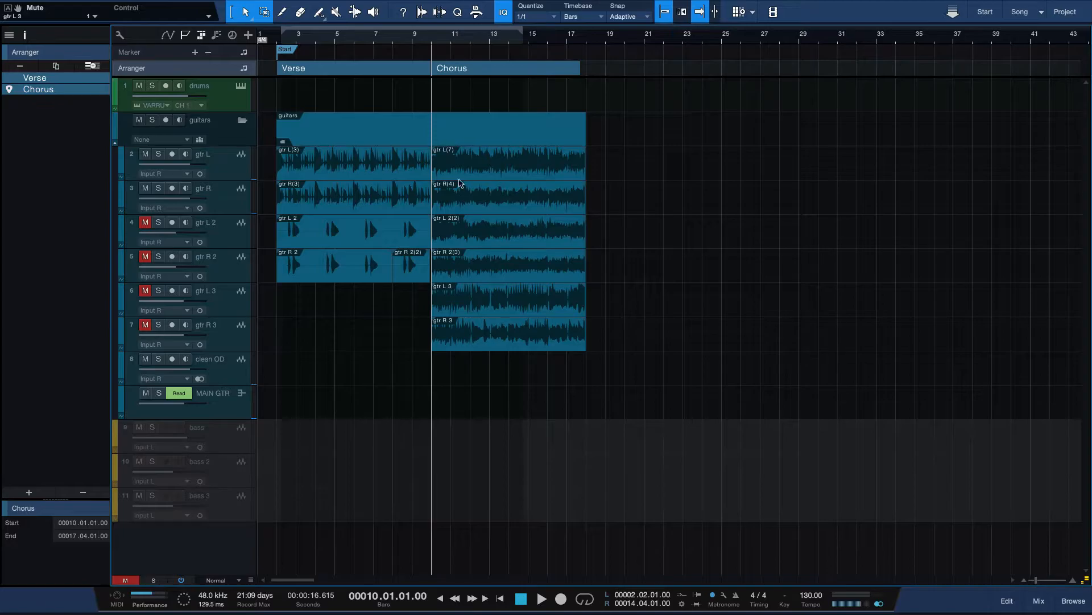
Listen to the chorus from bar 10, comparing the MAIN GTR bus with its inserts bypassed and enabled
key("e")
key("e")
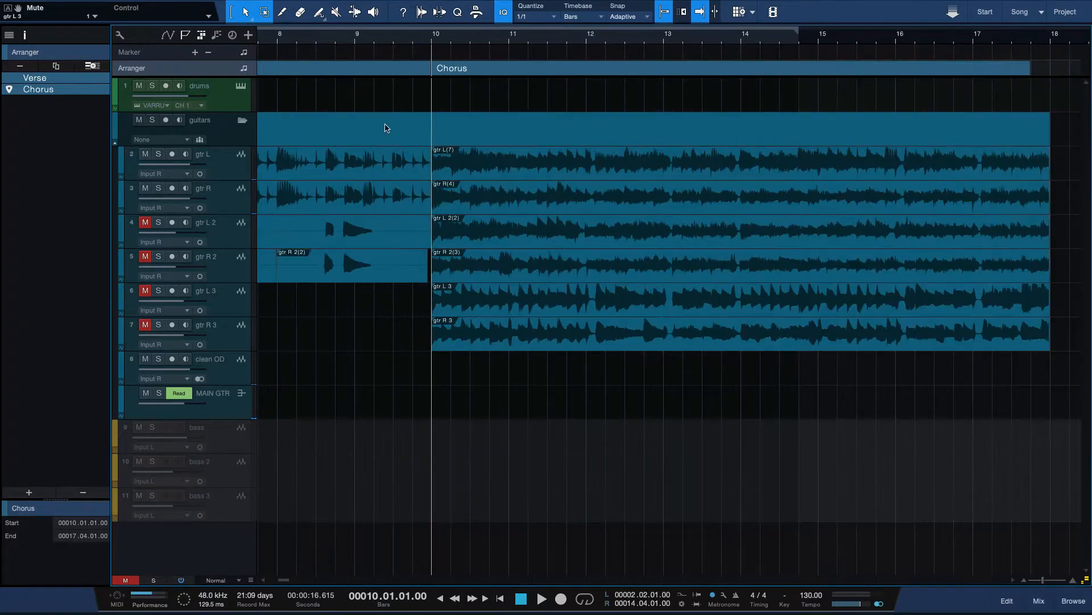
key("F3")
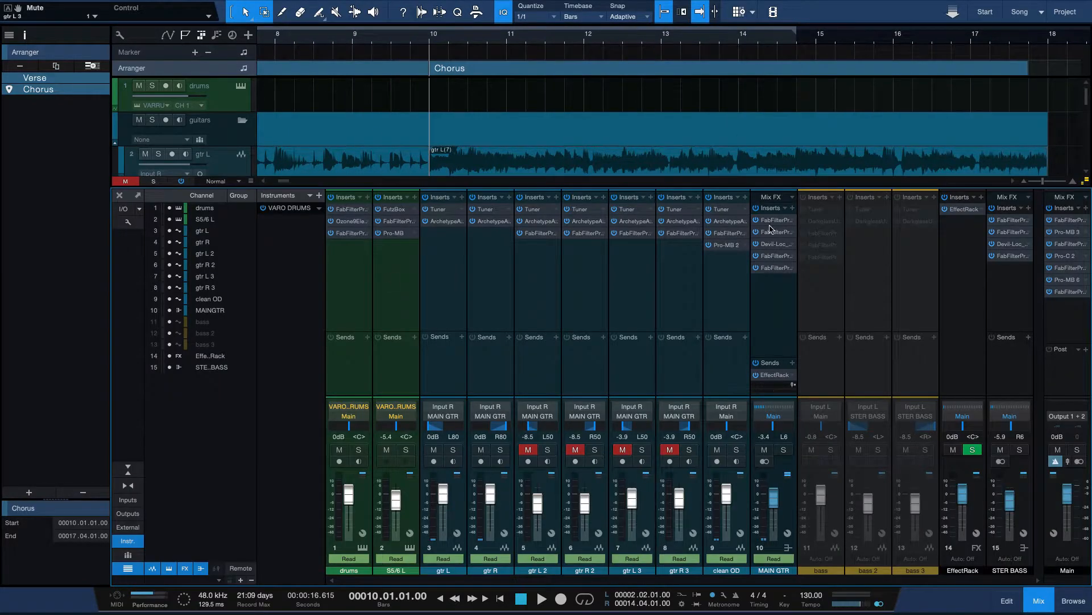
key("space")
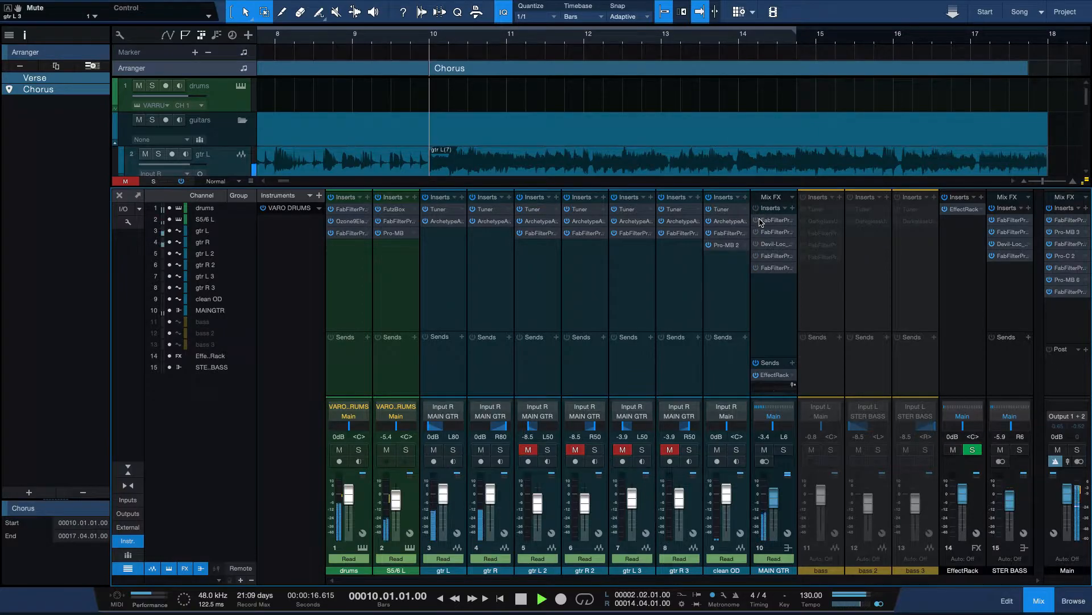
left_click(757, 208)
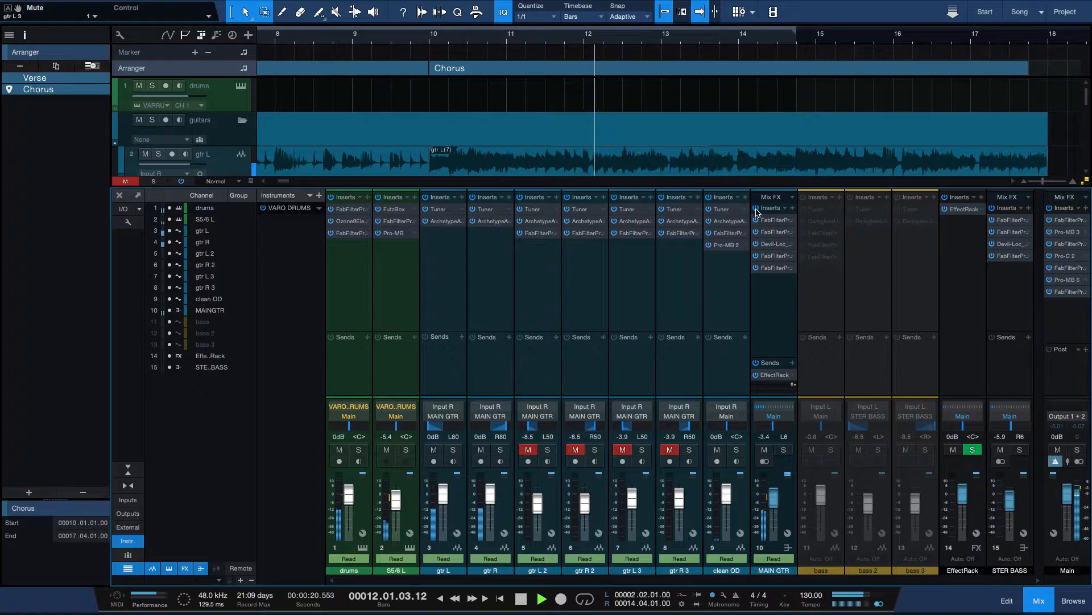
key("space")
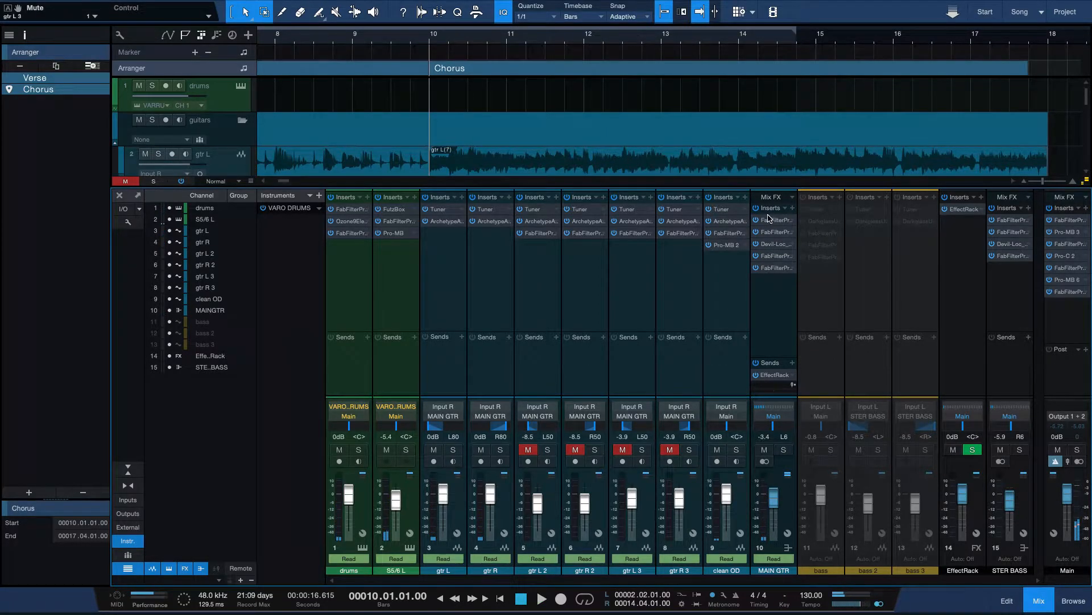
key("w")
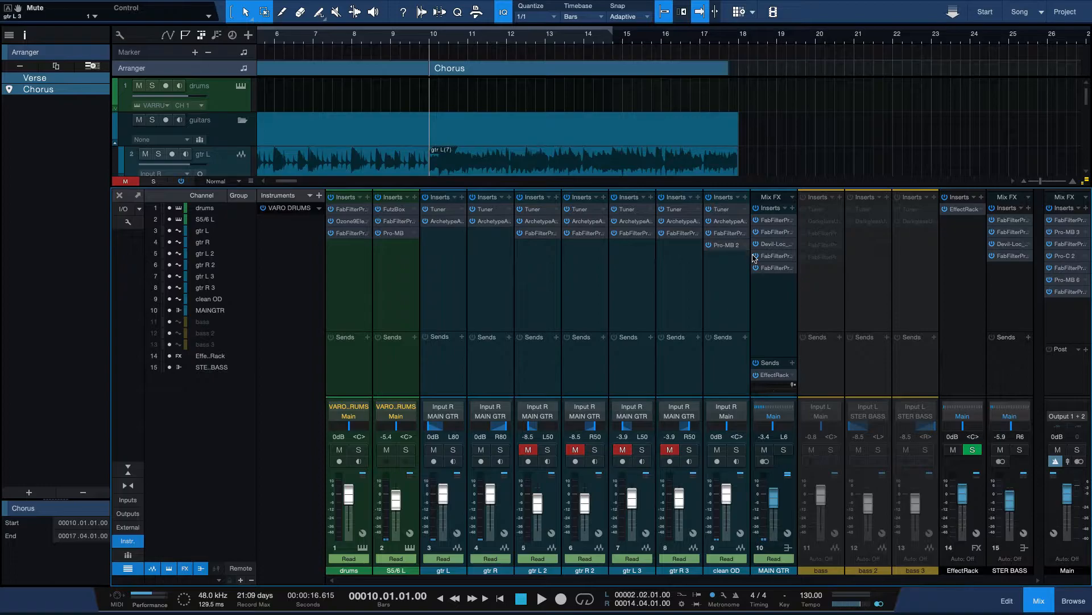
Show the track automation and set the verse pan to L60 for gtr L and R60 for gtr R
key("F3")
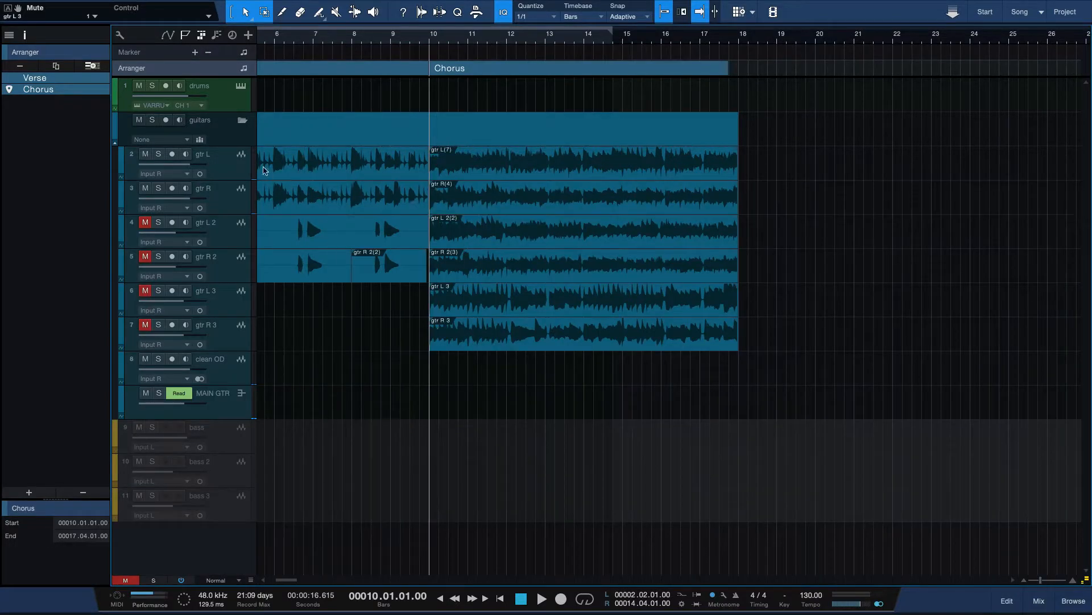
left_click(217, 165)
key("a")
key("w")
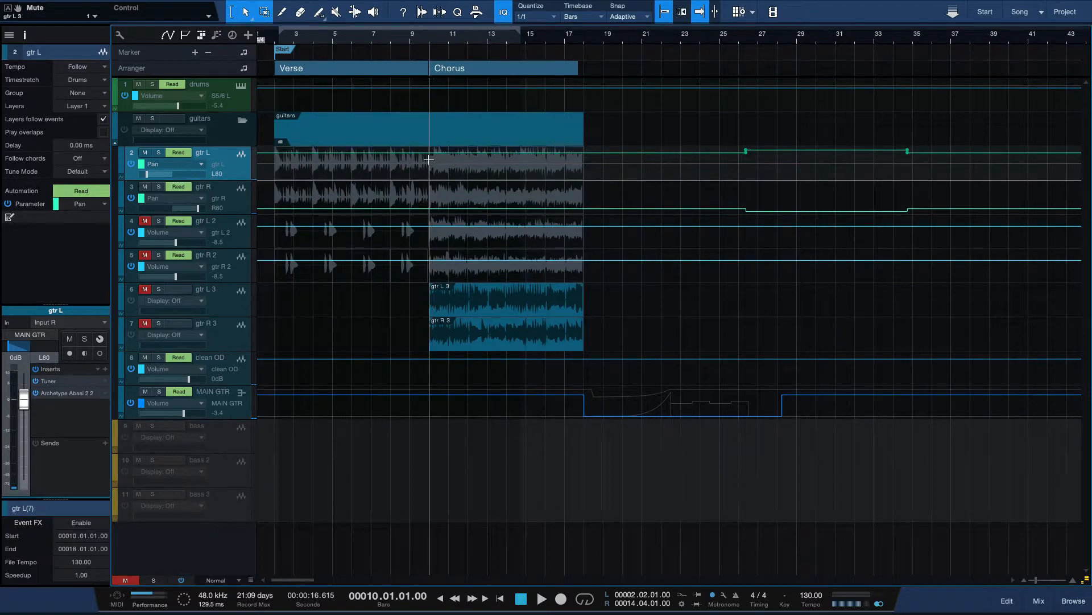
left_click_drag(429, 160, 301, 155)
left_click_drag(429, 196, 324, 163)
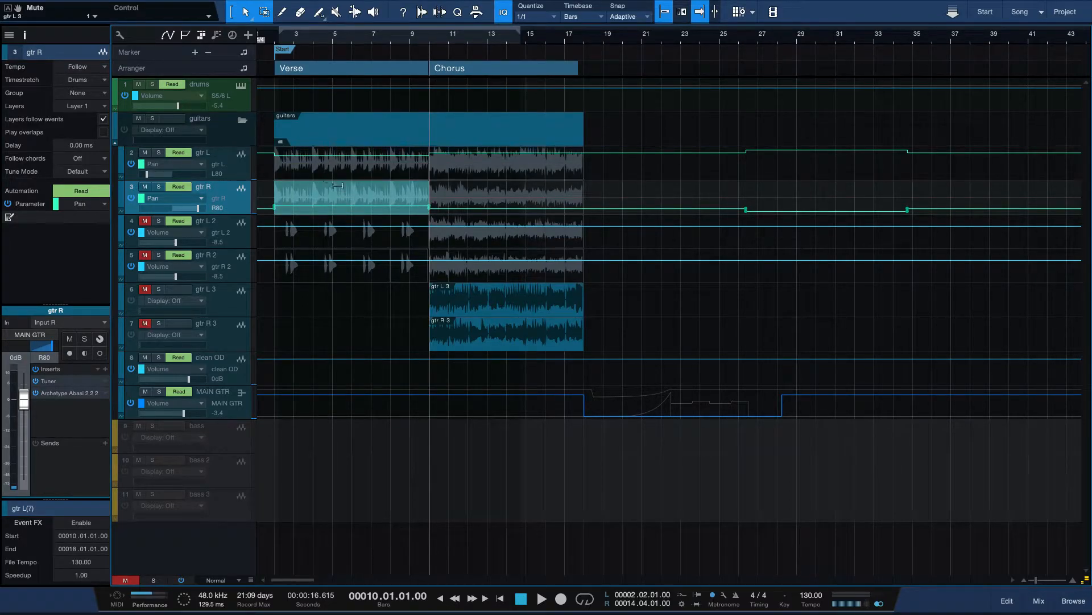
Automate the chorus pan to fully left on gtr L and fully right on gtr R
left_click(589, 153)
left_click_drag(551, 149, 544, 90)
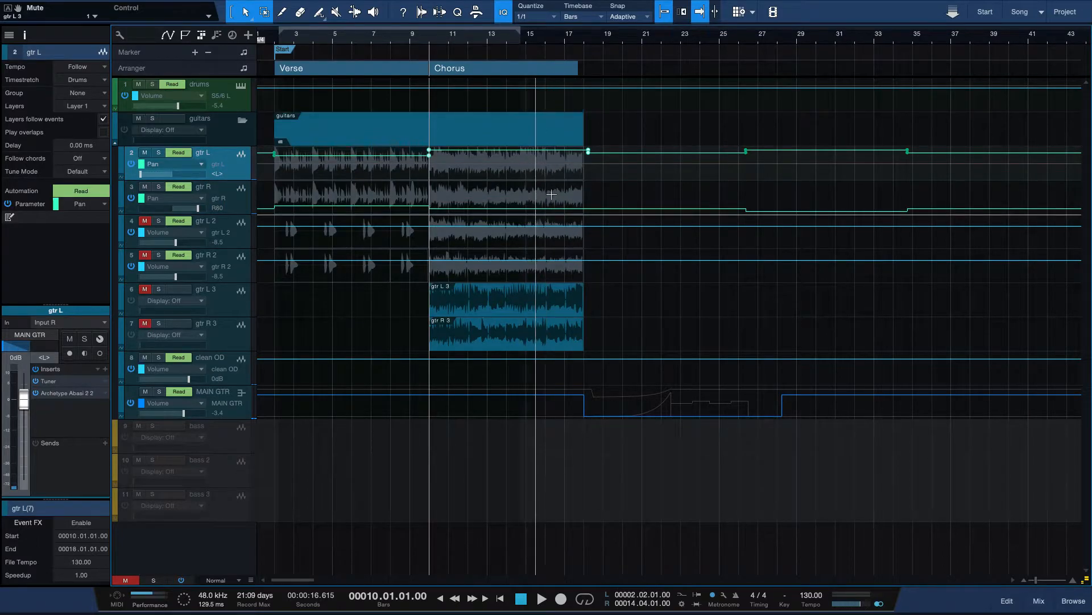
left_click(590, 212)
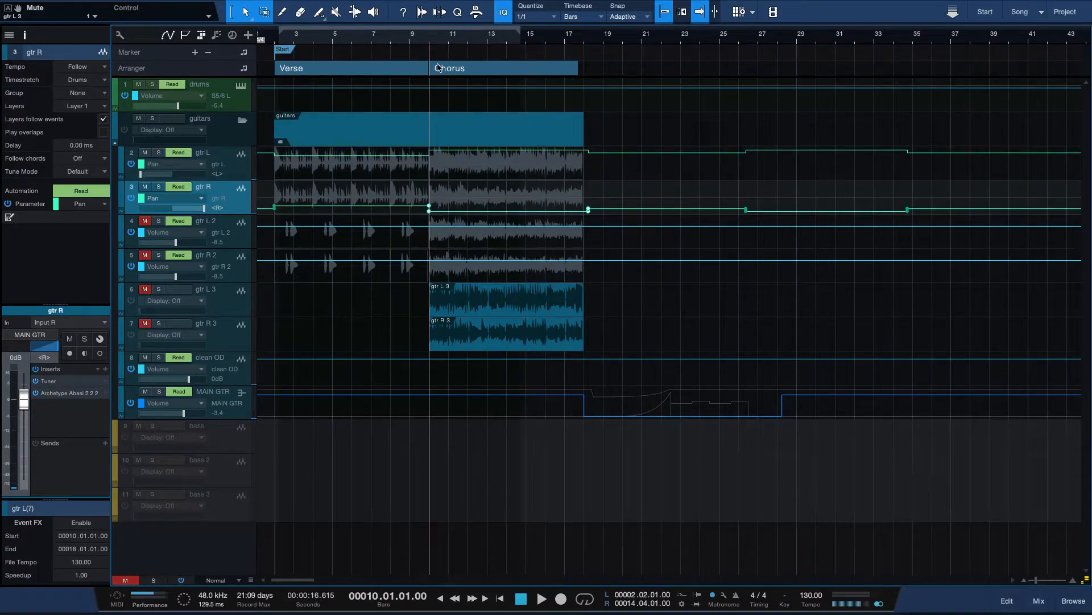
Listen from bar 8 to the pan change between the verse and the chorus
left_click(405, 37)
left_click_drag(389, 37, 393, 35)
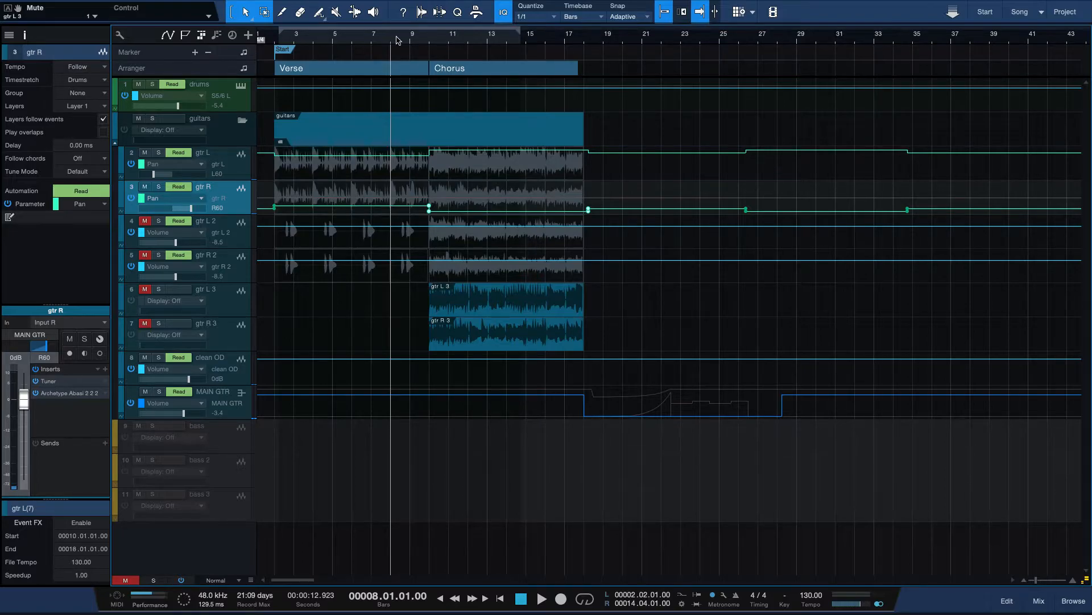
key("space")
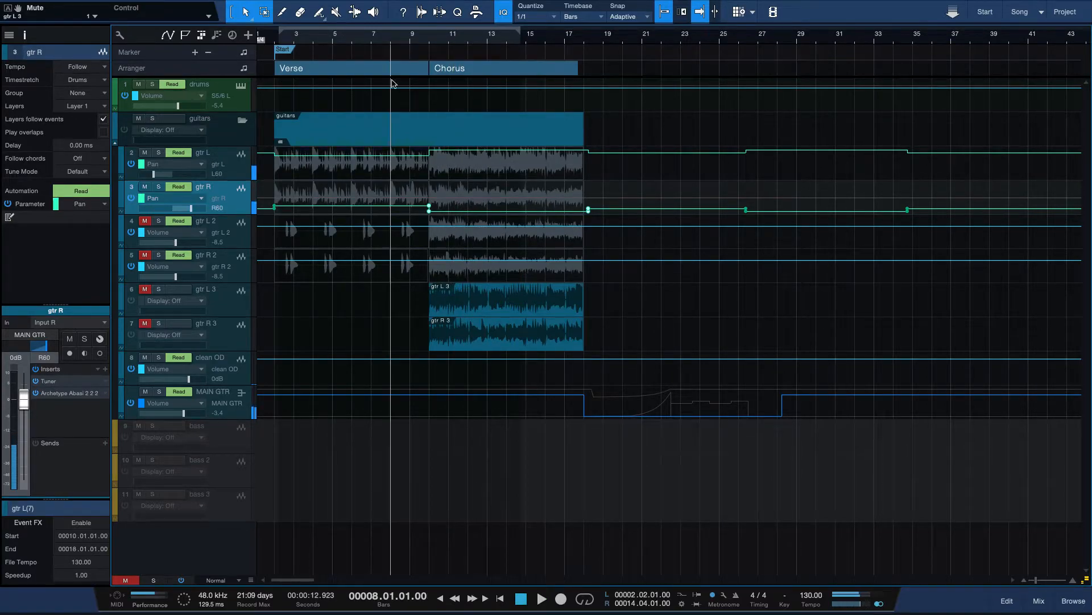
Unmute gtr L 2 and gtr R 2
left_click(225, 232)
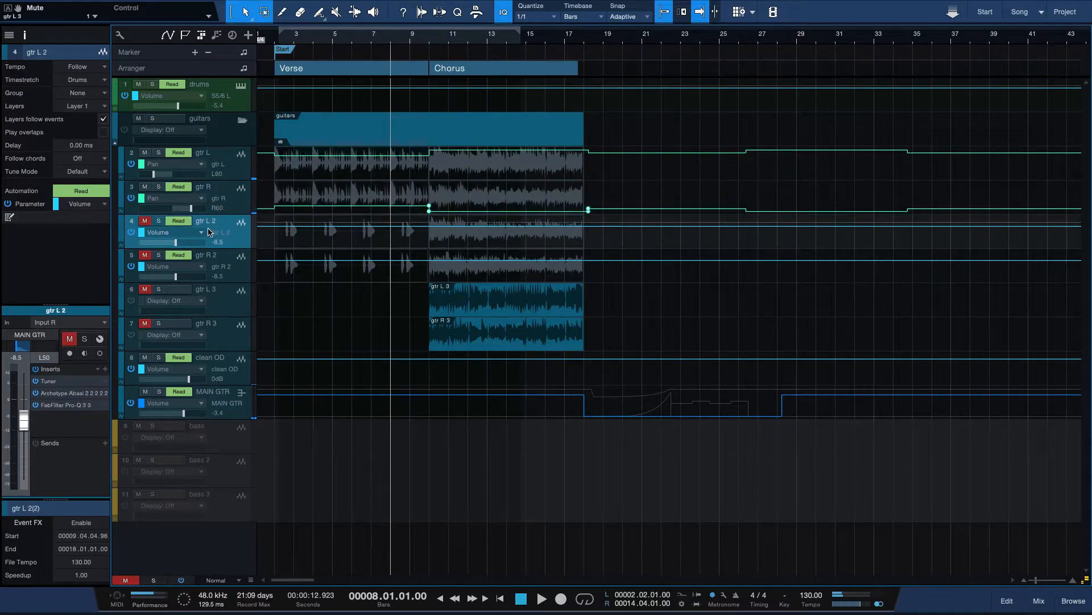
left_click(145, 221)
left_click(145, 255)
Play the verse from bar 2 to hear the added second guitar layer
left_click(278, 38)
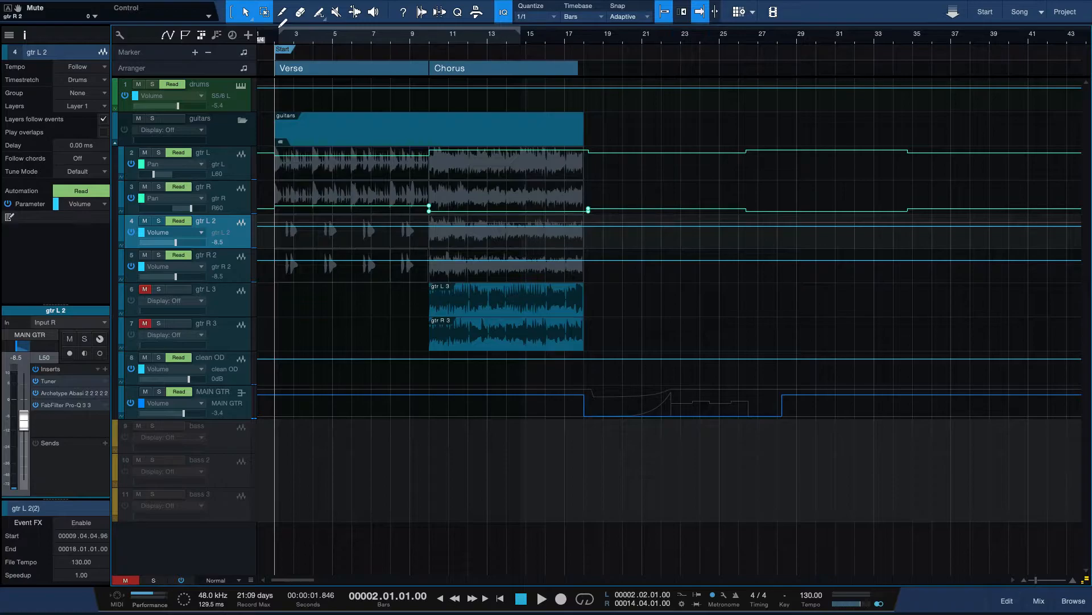
key("e")
left_click(286, 40)
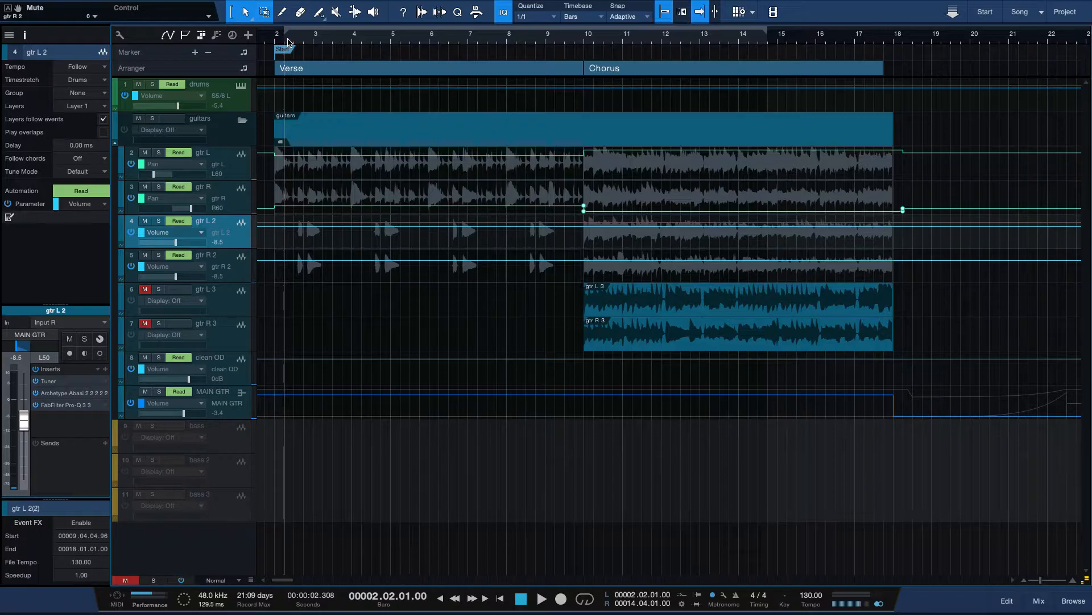
left_click(275, 38)
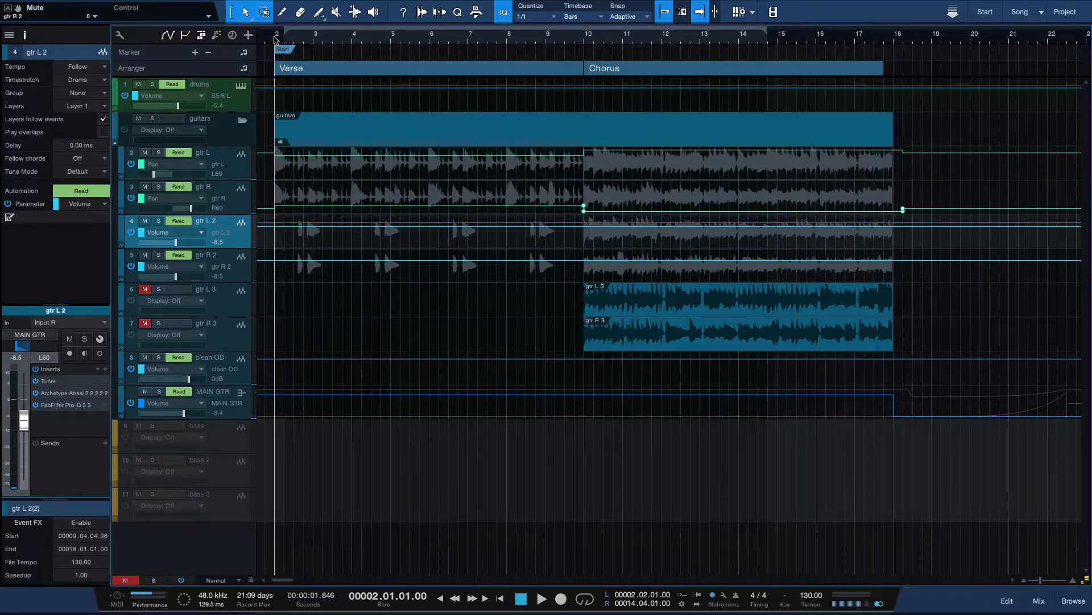
left_click(286, 39)
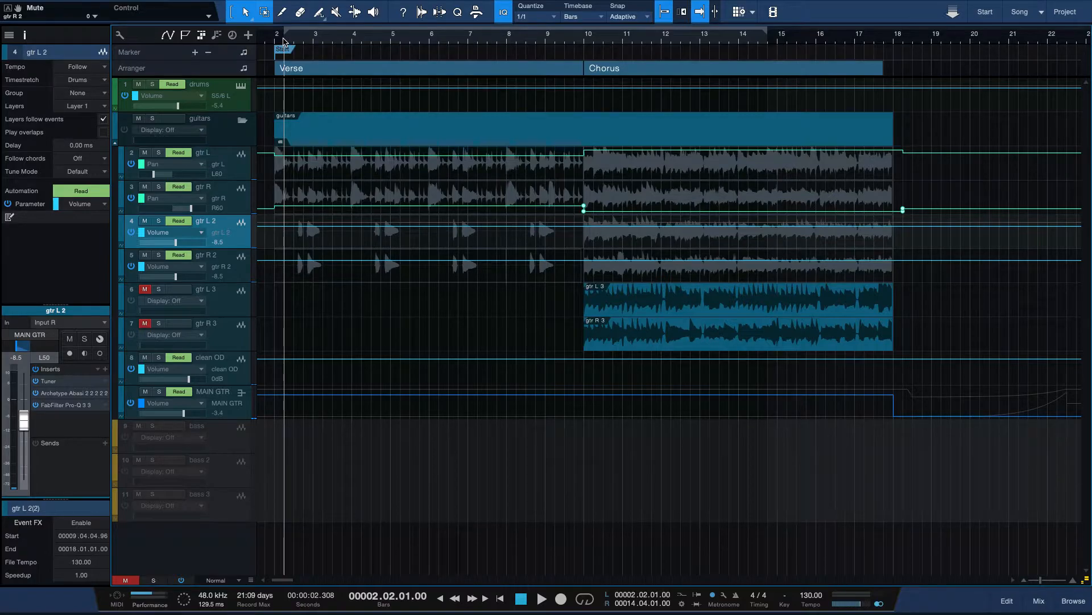
left_click(276, 38)
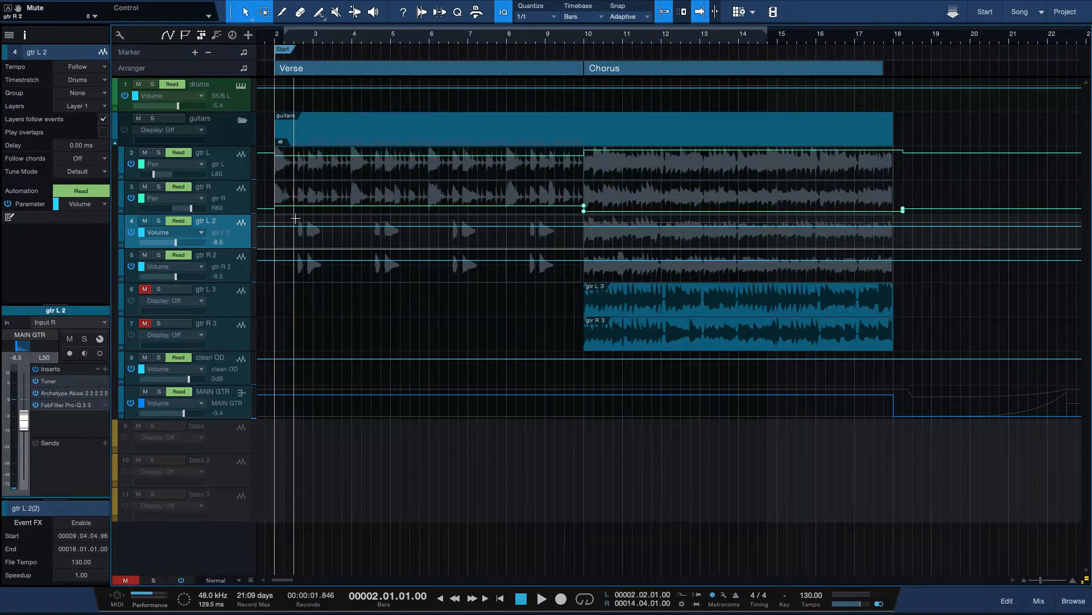
key("space")
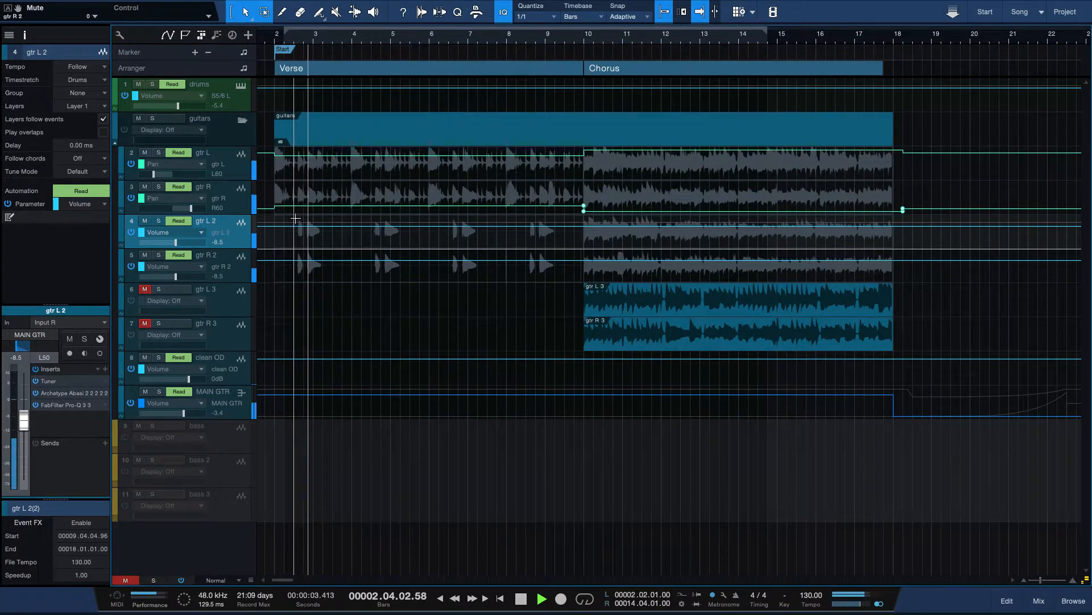
Set the volume of gtr L 2 and gtr R 2 together to -7.5 dB while the verse plays
left_click(231, 270, "shift")
key("F3")
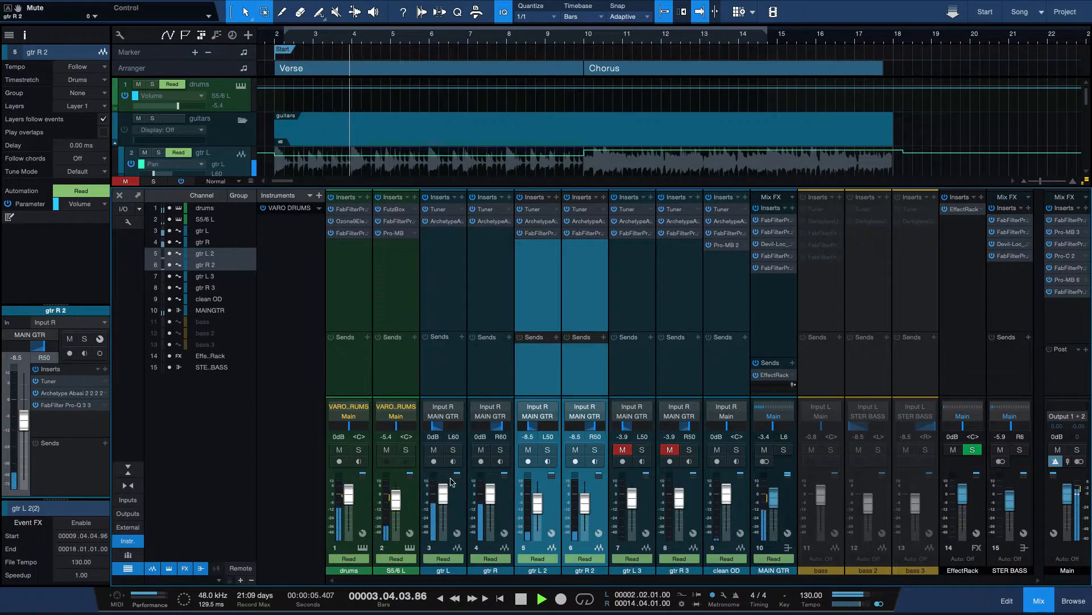
left_click_drag(539, 505, 540, 498)
key("super+z")
key("F3")
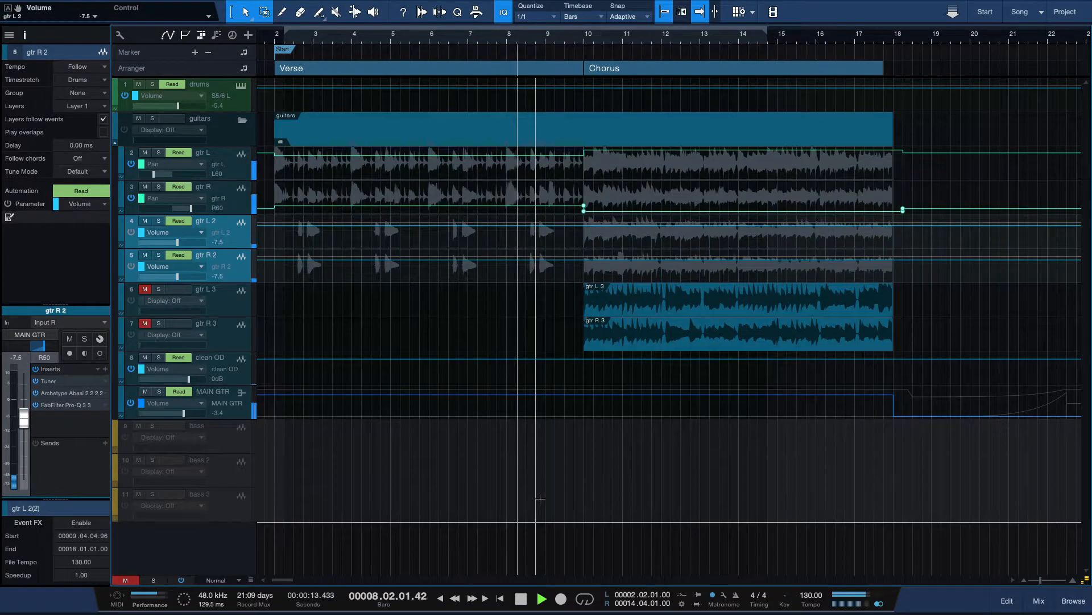
key("space")
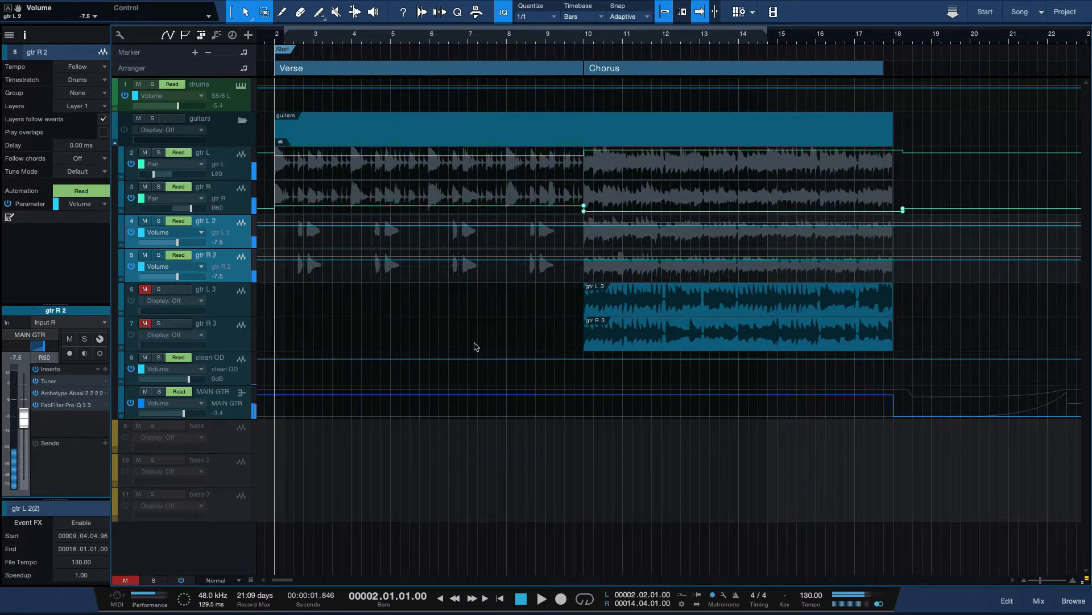
Place the playhead at 9.03.01.00 shortly before the chorus and hide the track automation
scroll(338, 117, "right", 1)
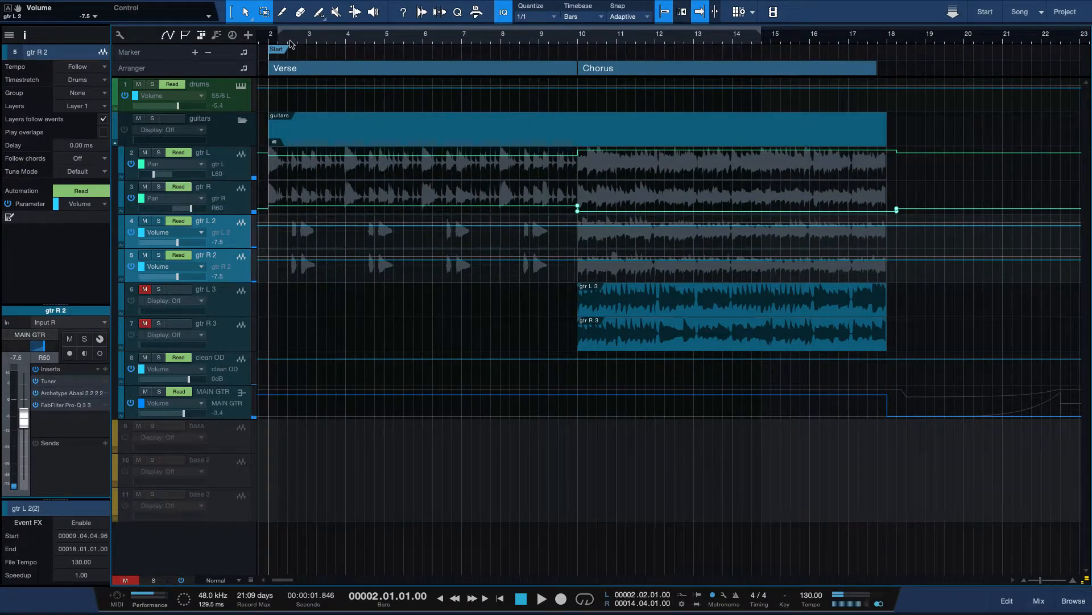
left_click(572, 35)
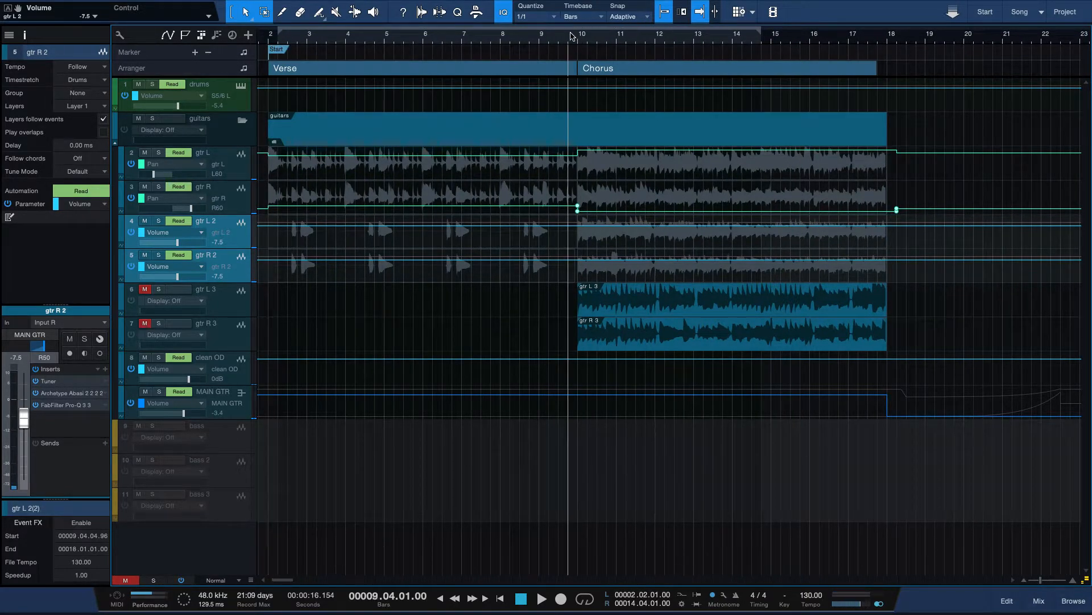
left_click(562, 36)
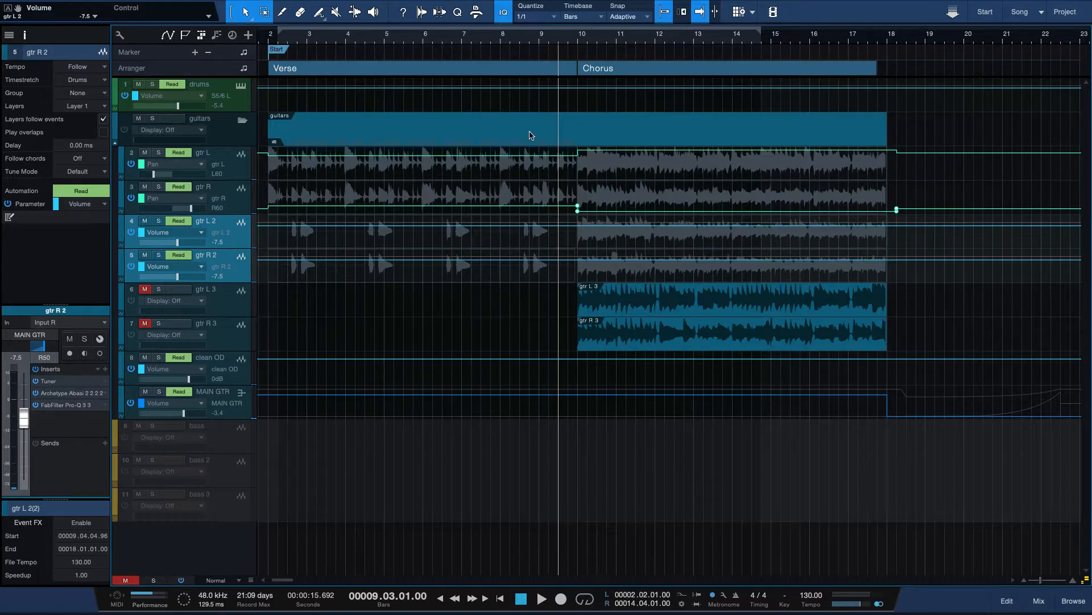
key("w")
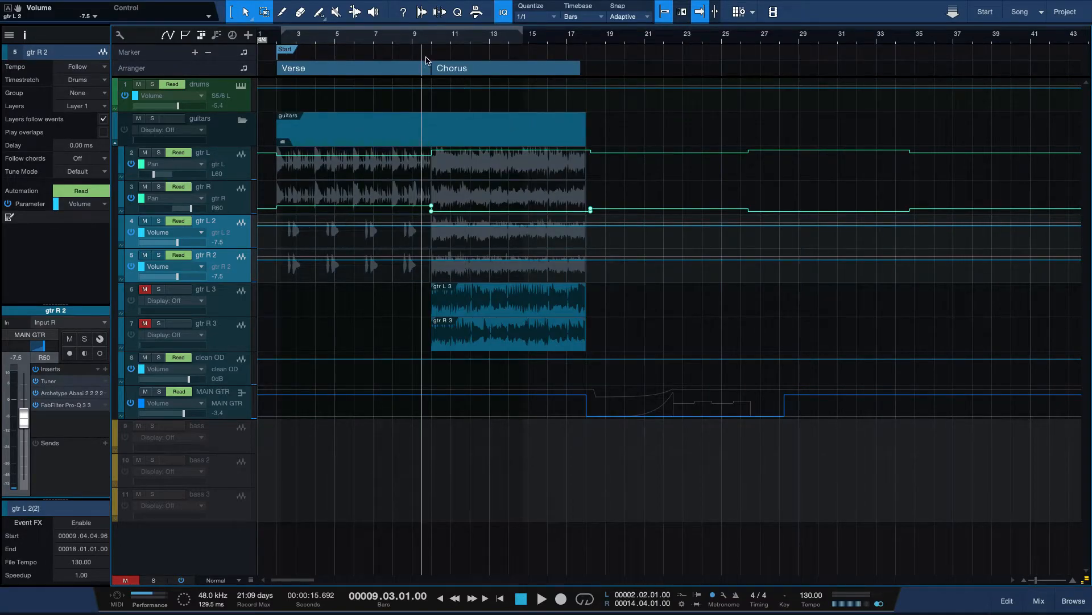
key("a")
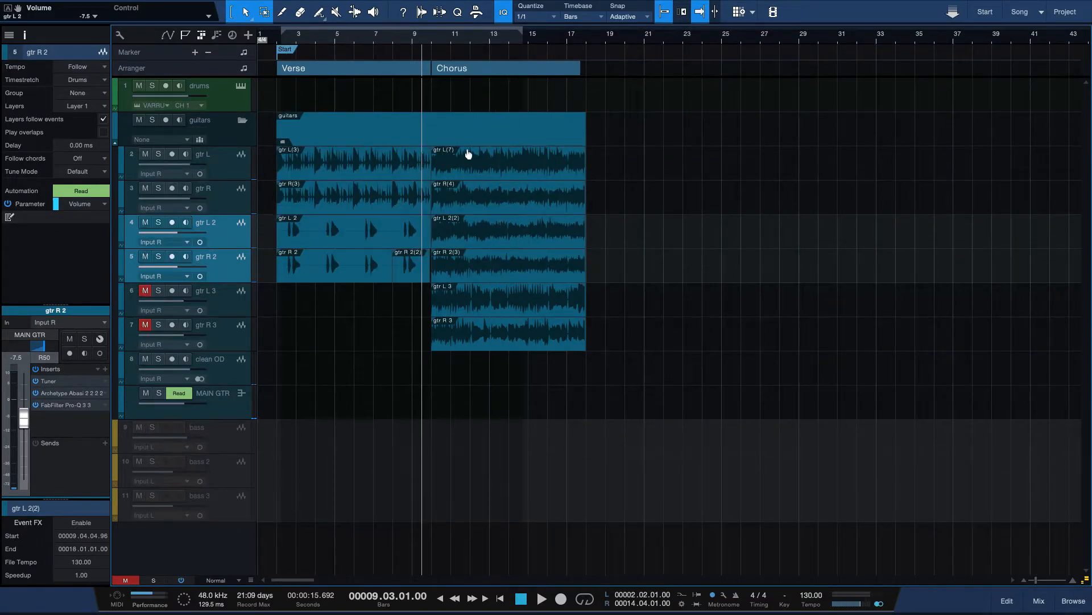
Solo gtr L 2 and gtr R 2, listen to the chorus from bar 10, and clear the solos
left_click(431, 37)
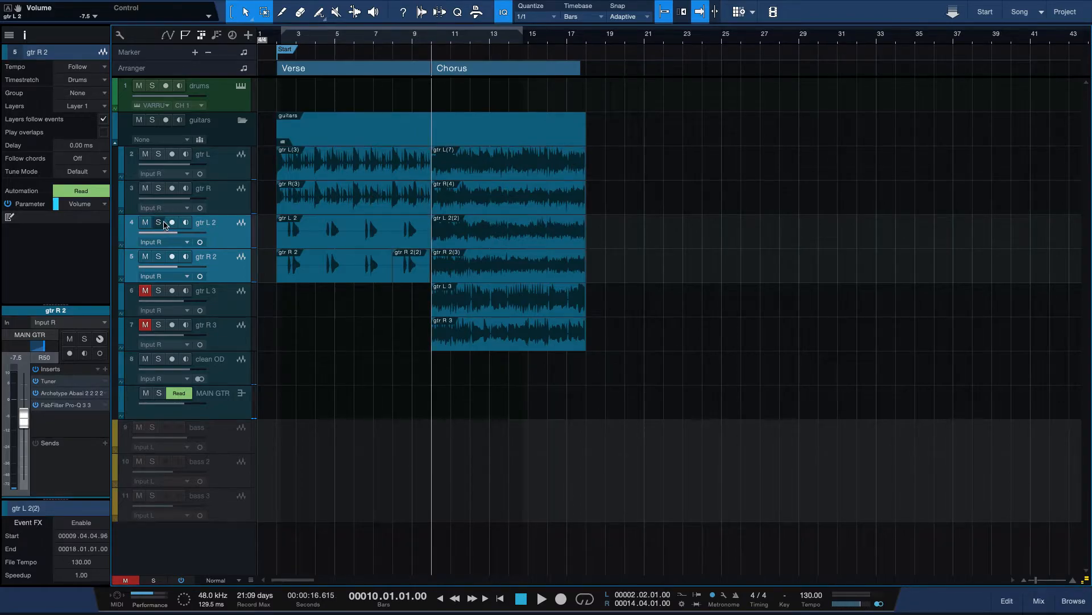
left_click(158, 222)
key("space")
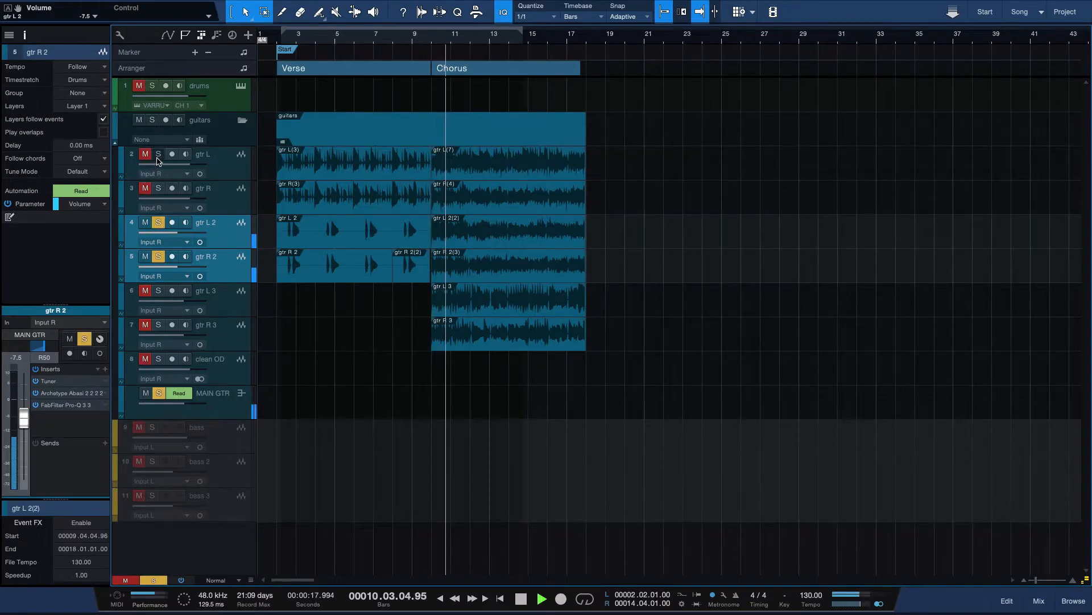
key("space")
key("s")
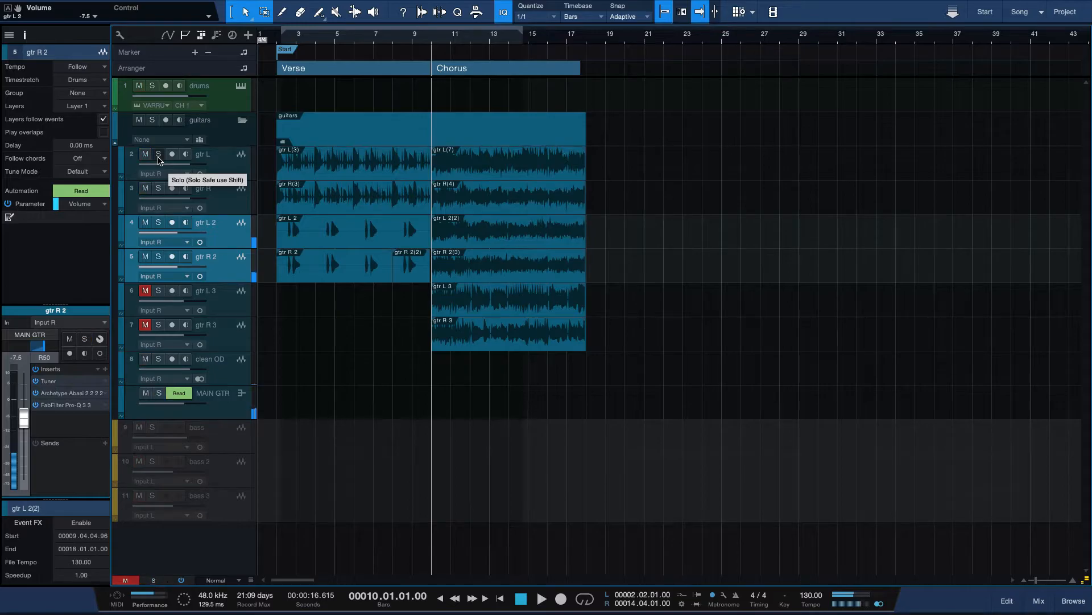
Solo gtr L and gtr R together and listen briefly to the start of the chorus at bar 10
left_click(237, 161)
left_click(235, 193, "shift")
key("s")
key("space")
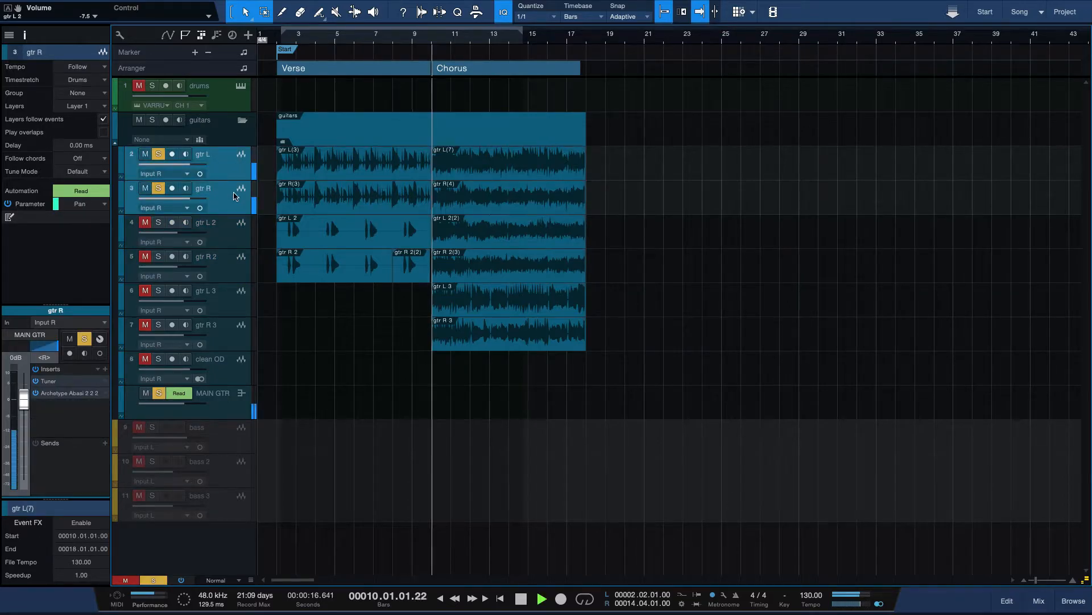
key("space")
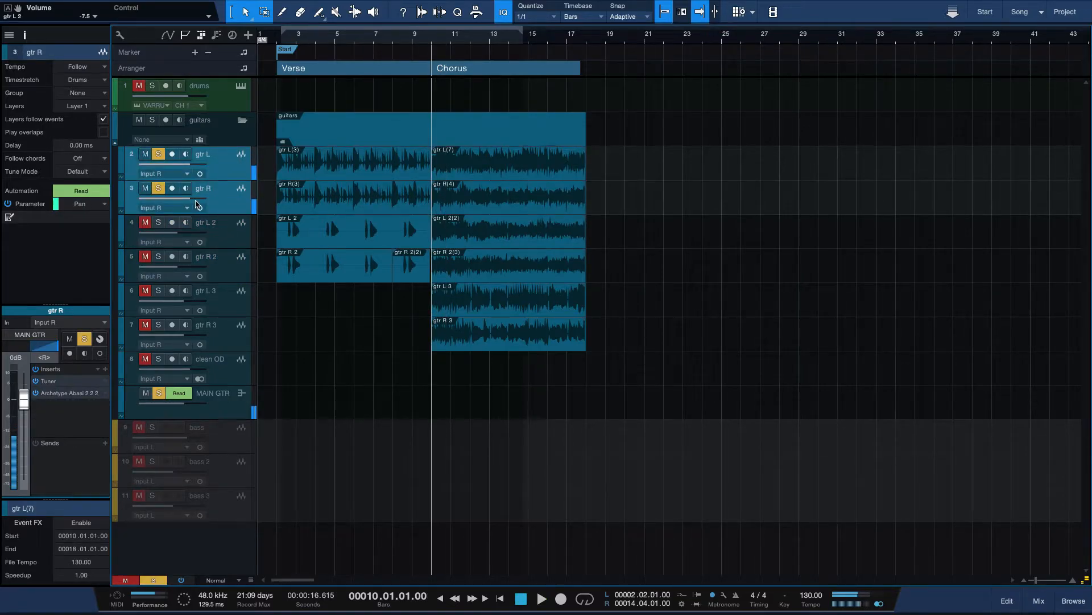
Solo only gtr L 2 and gtr R 2 and listen briefly to the same chorus start for comparison
left_click(215, 222)
left_click(225, 257)
left_click(158, 224, "super")
left_click(158, 224)
left_click(160, 257)
key("space")
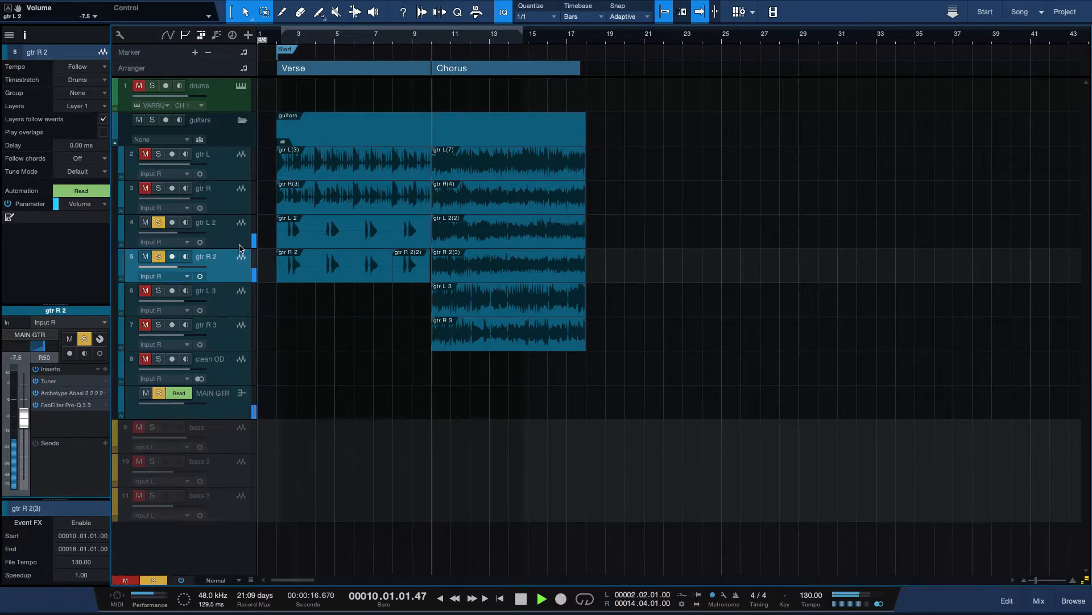
key("space")
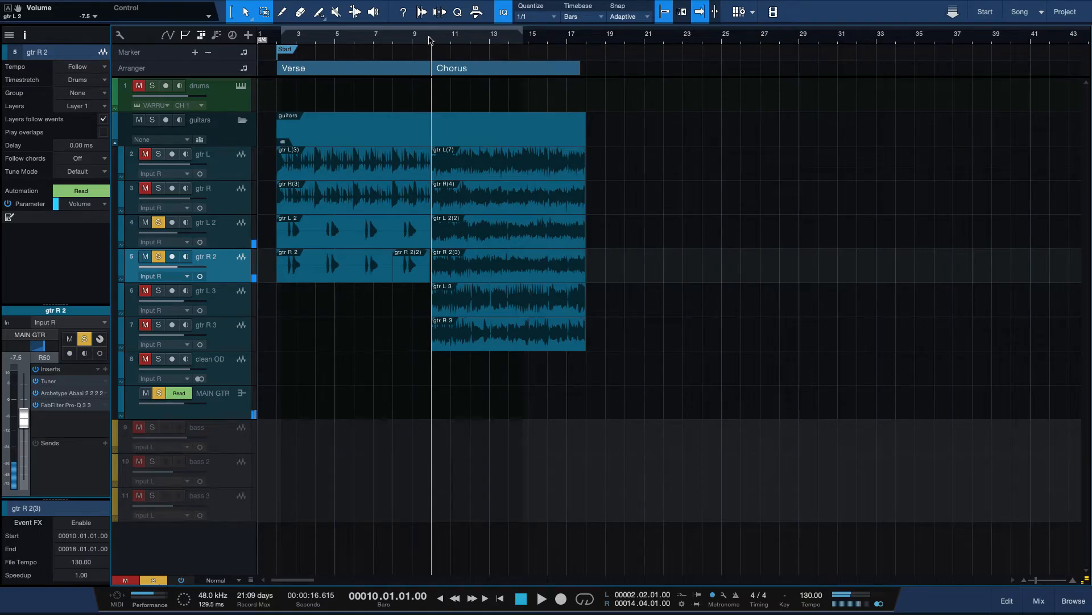
Inspect the FabFilter Pro-Q 3 low cut on gtr R 2 from the mixer and return to the full arrangement view
key("F3")
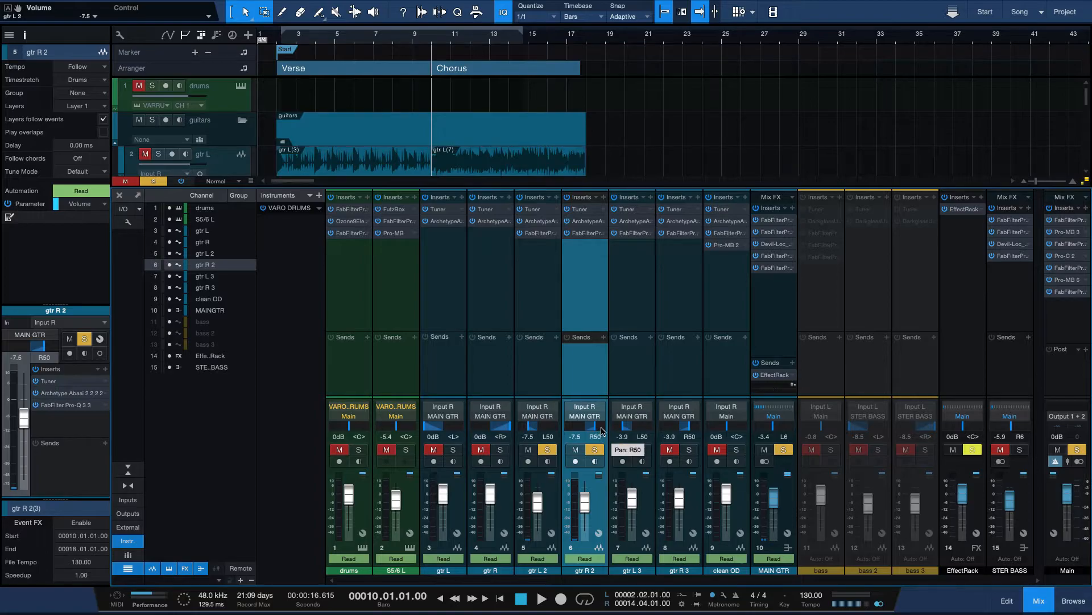
left_click(585, 233)
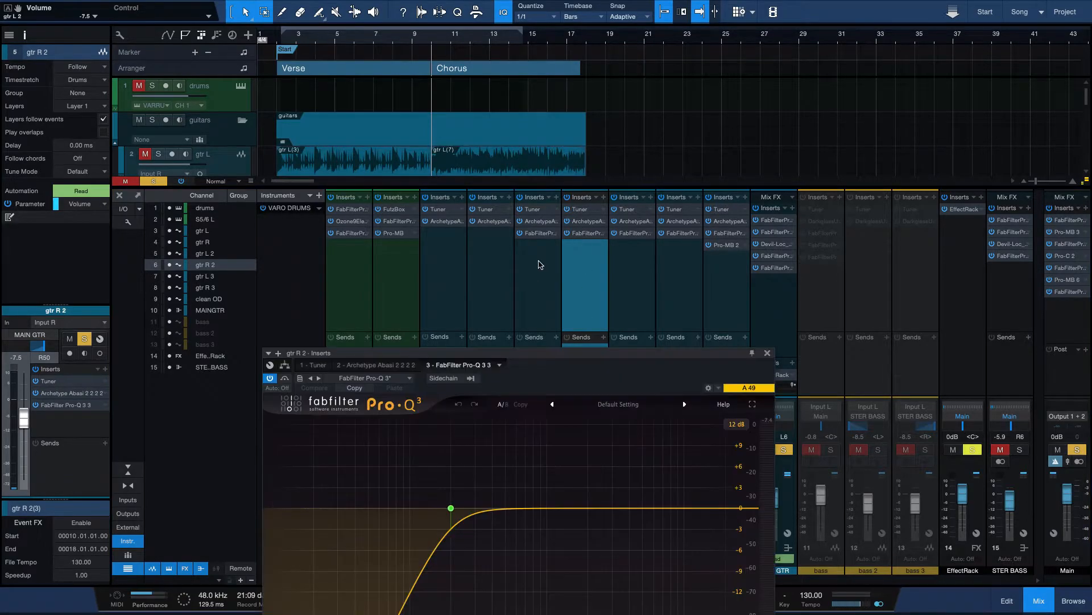
left_click_drag(501, 357, 501, 164)
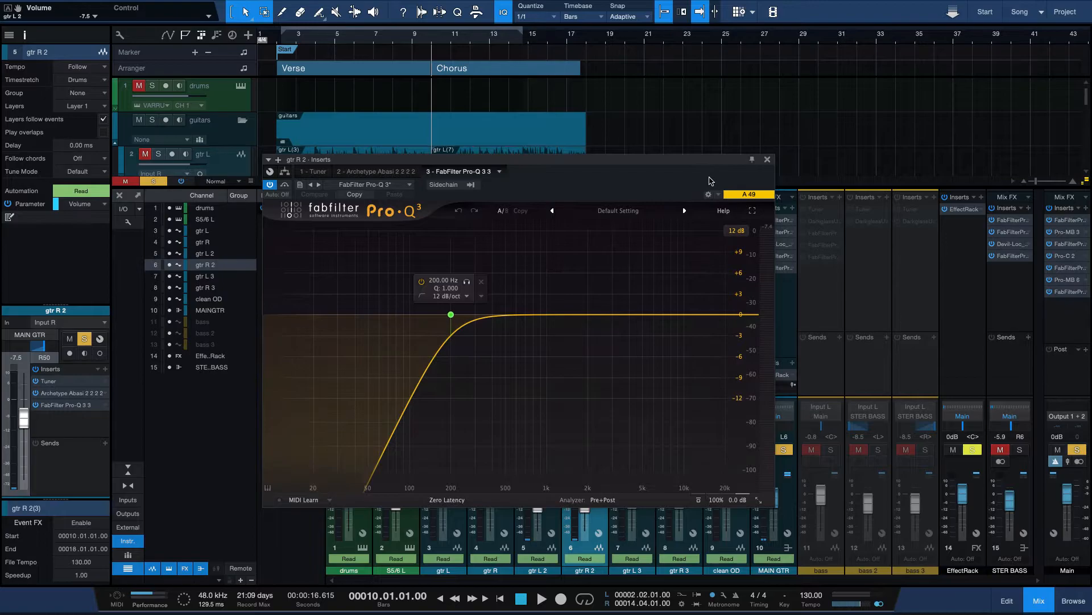
left_click(767, 161)
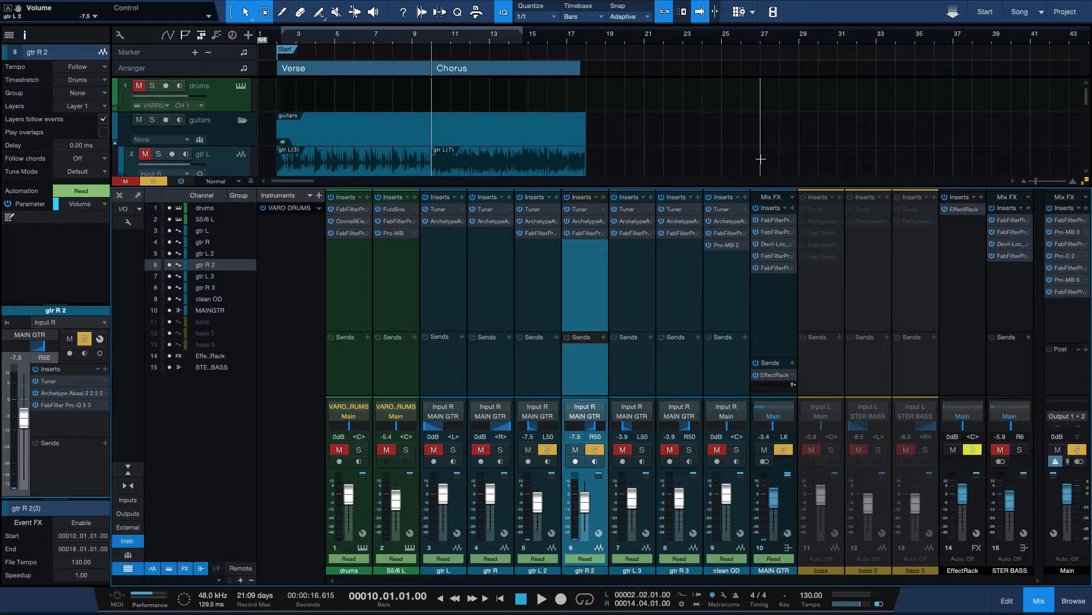
key("F3")
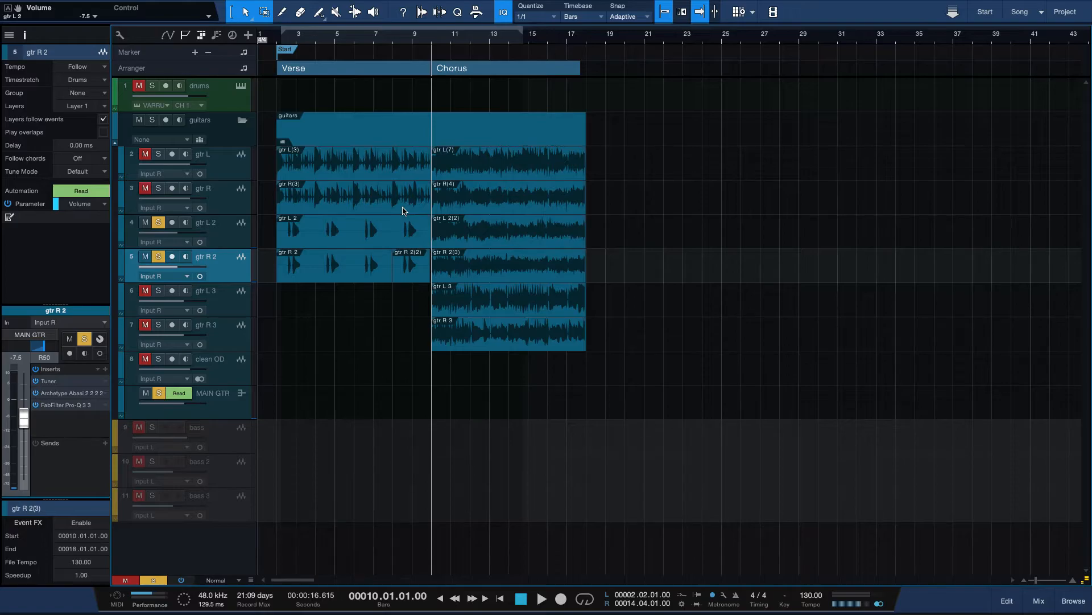
Clear all solos and play from 8.04.01.00 into the chorus to hear the first two guitar layers together
left_click(159, 154)
left_click(158, 190)
left_click(417, 35)
key("shift+s")
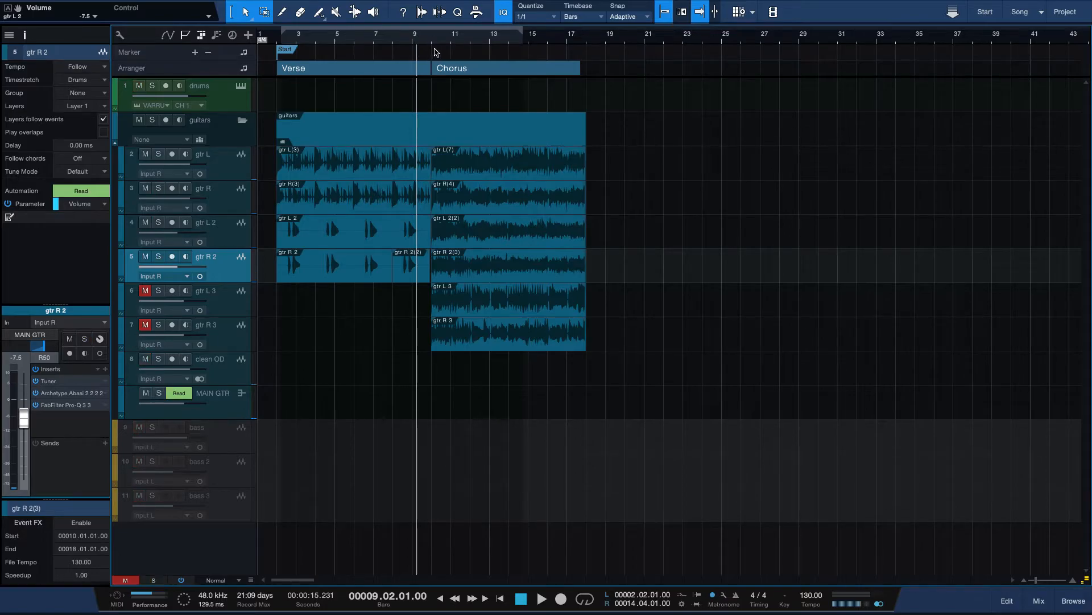
left_click(409, 38)
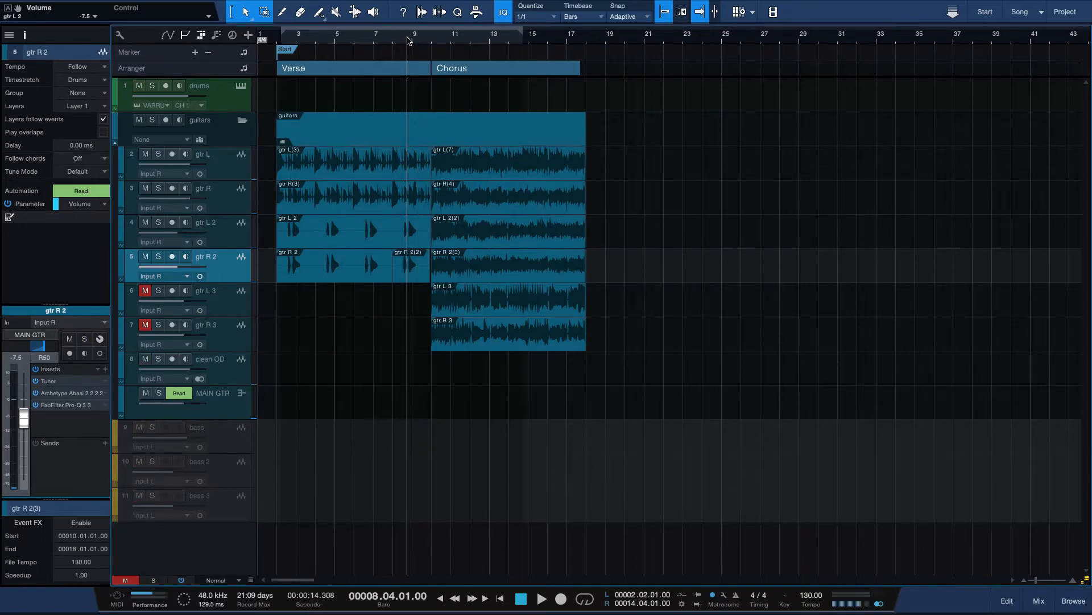
key("space")
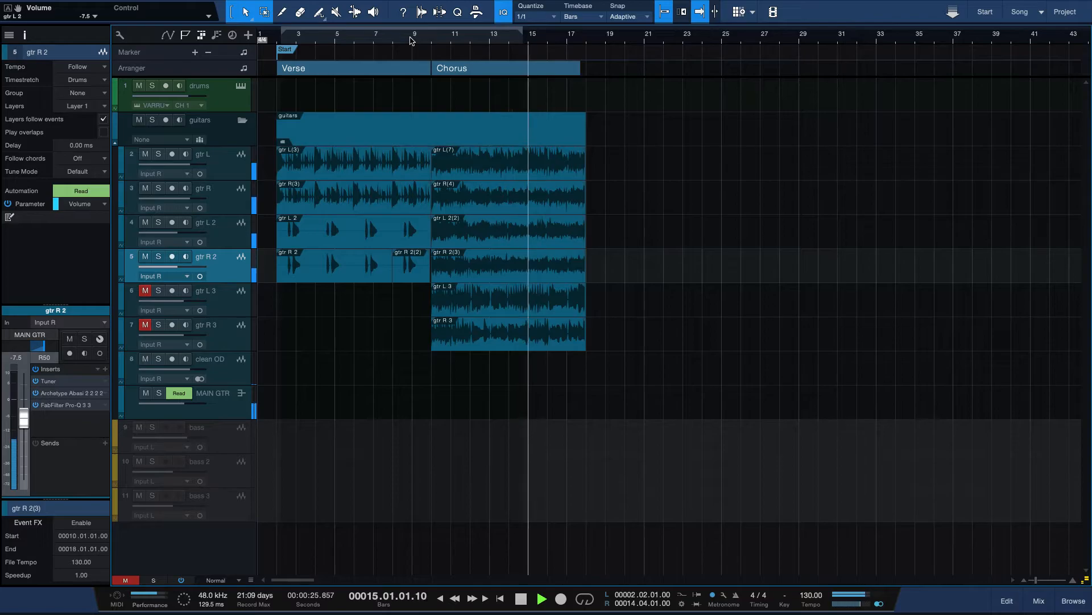
key("space")
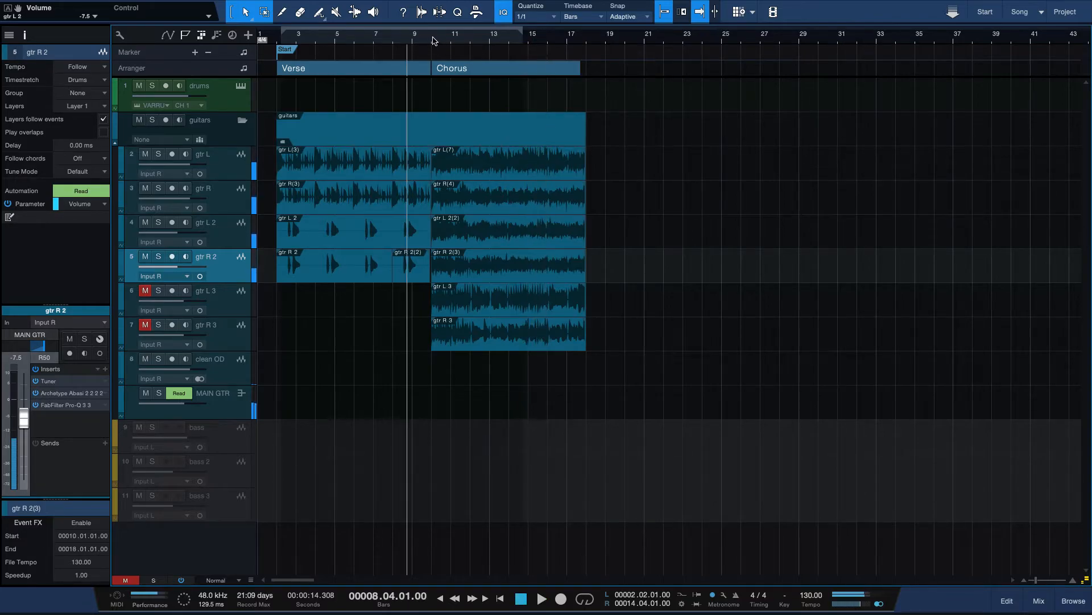
Unmute gtr L 3 and gtr R 3 and play from 9.01.01.00 into the chorus
left_click(414, 40)
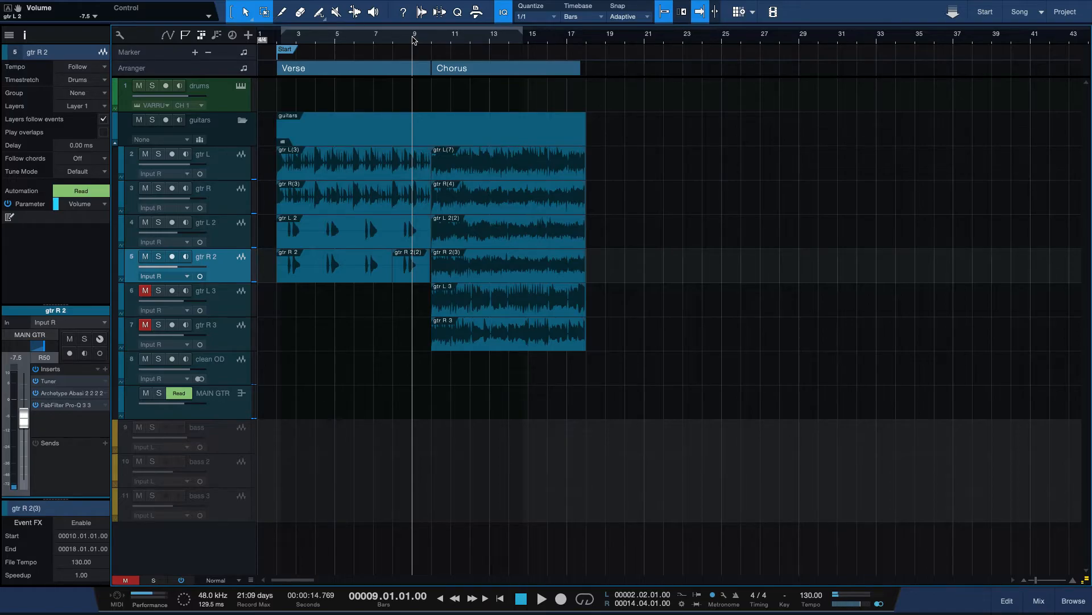
left_click(233, 296)
left_click(231, 332)
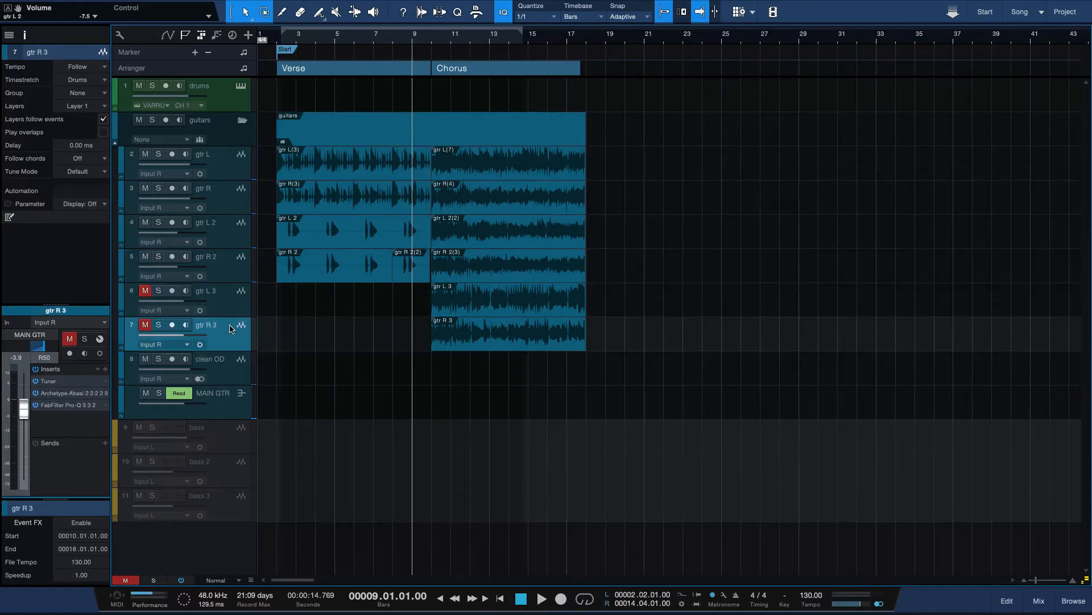
left_click(145, 290)
left_click(145, 325)
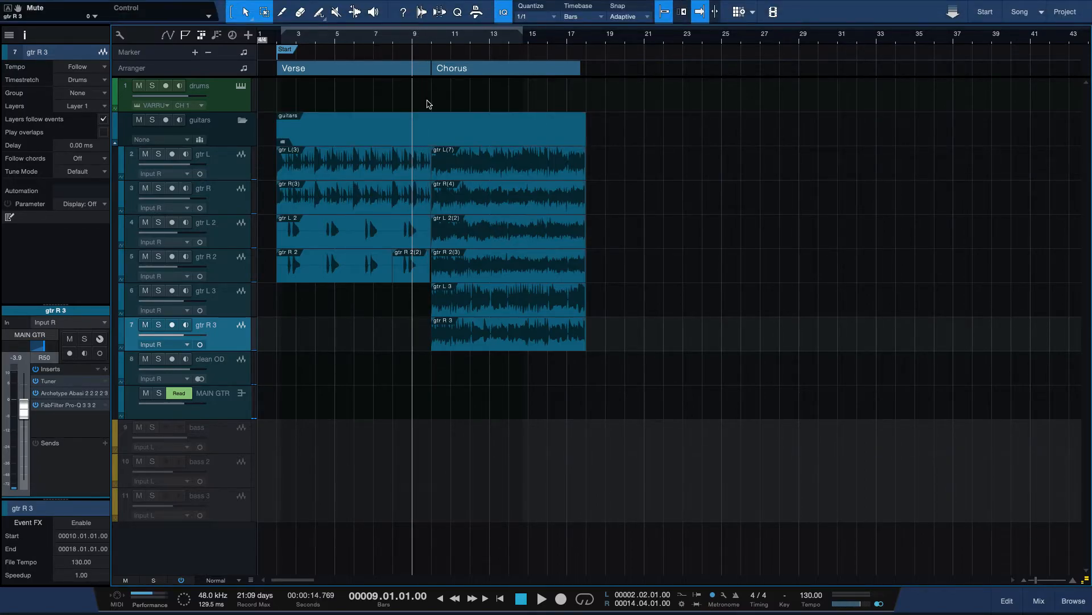
key("space")
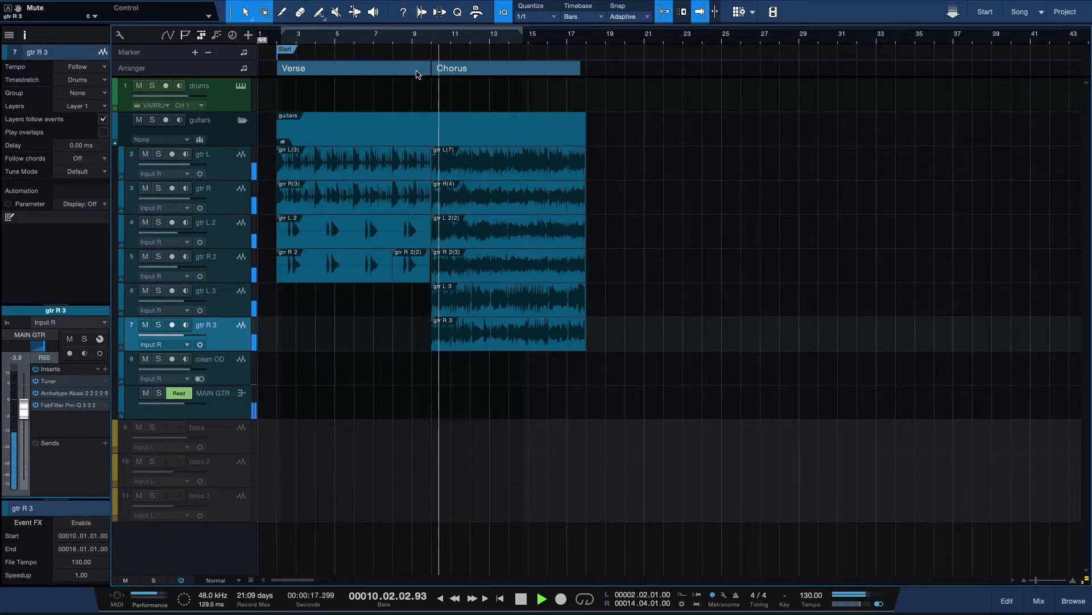
Set the volume of gtr L 3 and gtr R 3 together to -3.4 dB during playback, and stop playback
left_click(233, 301, "shift")
key("F3")
mouse_move(685, 505)
left_mouse_down()
mouse_move(676, 488)
mouse_move(677, 498)
left_mouse_up()
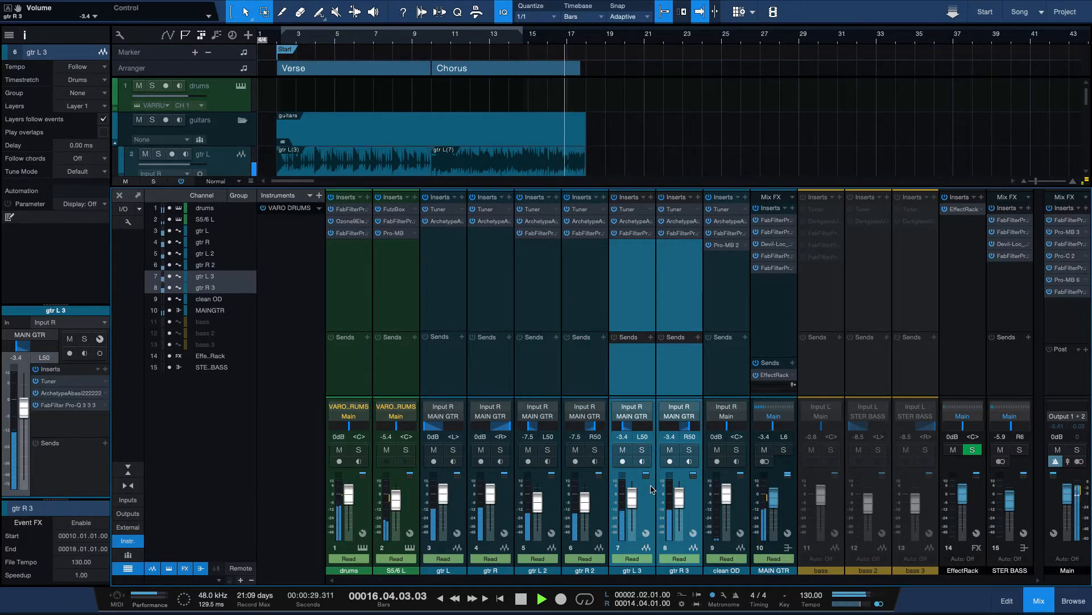
key("space")
key("F3")
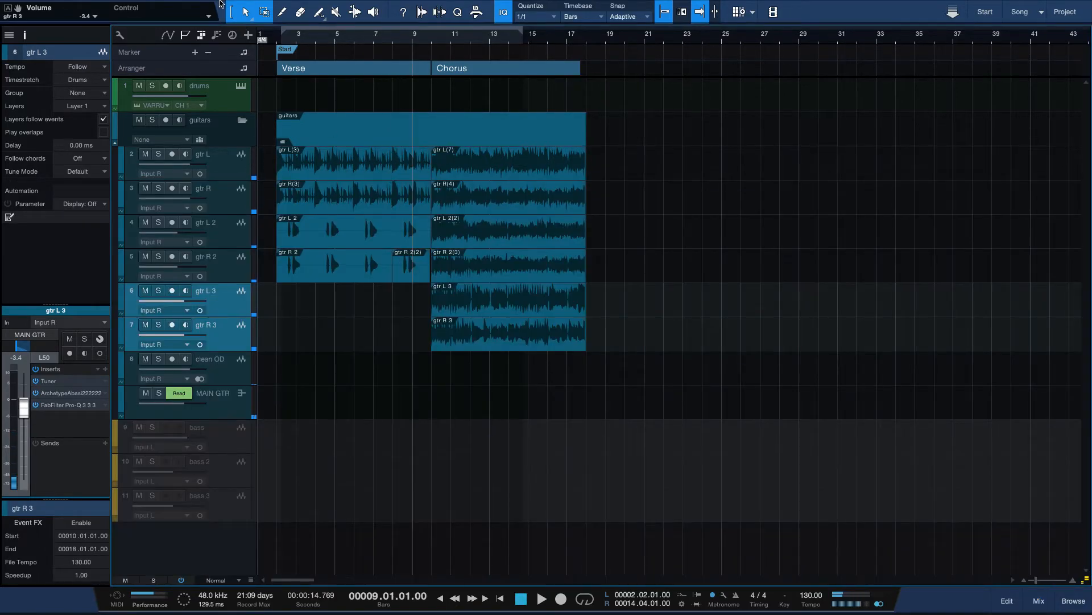
Review the guitar channels' verse settings in the mixer at bar 2 and inspect the Pro-Q 3 low cut on gtr L 2
left_click(276, 39)
key("F3")
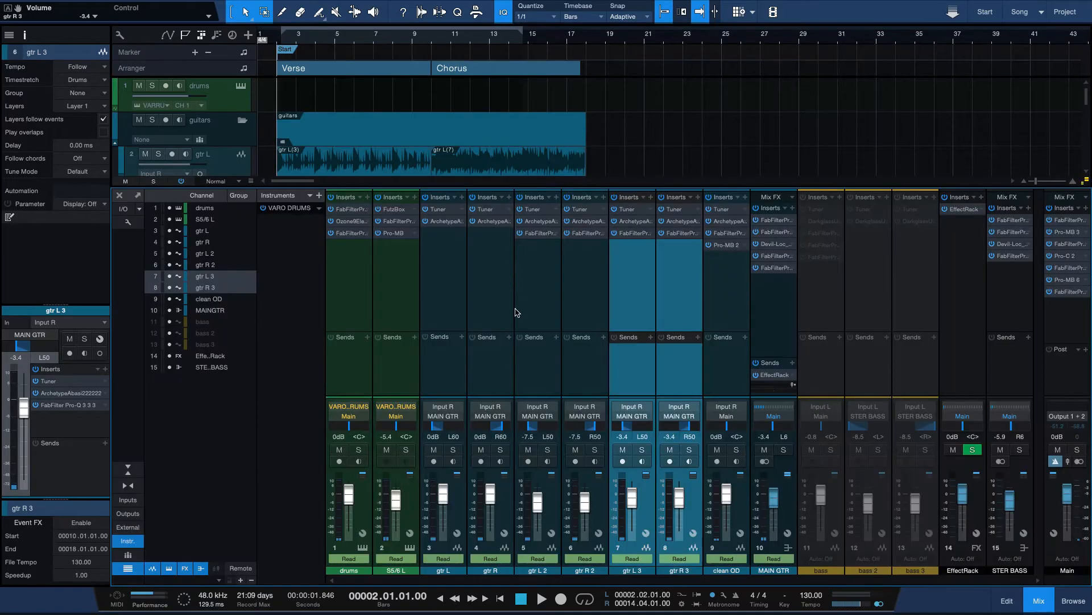
left_click(466, 282)
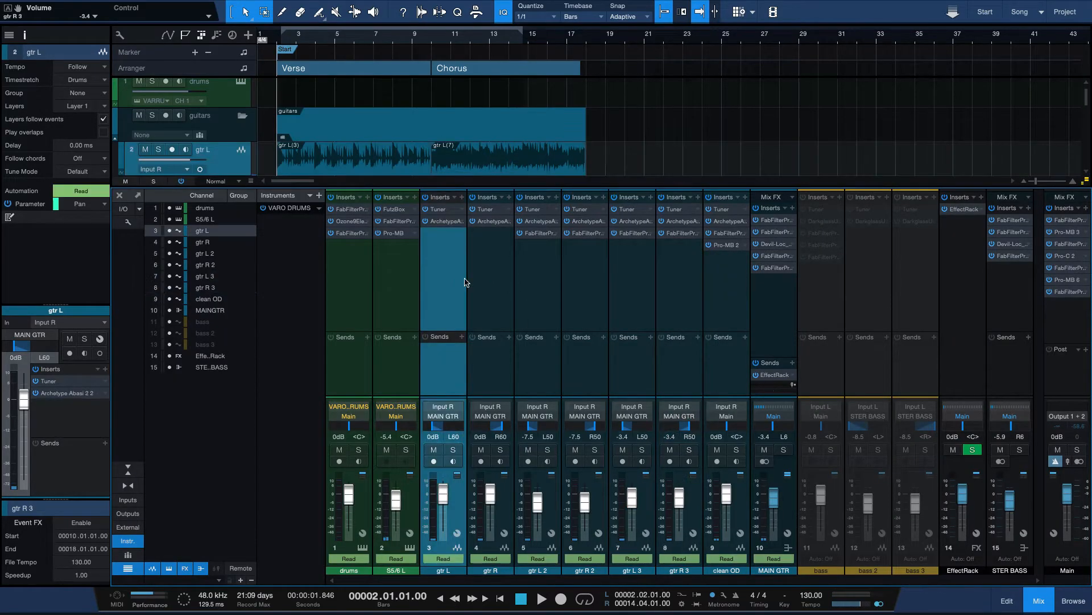
left_click(504, 302, "shift")
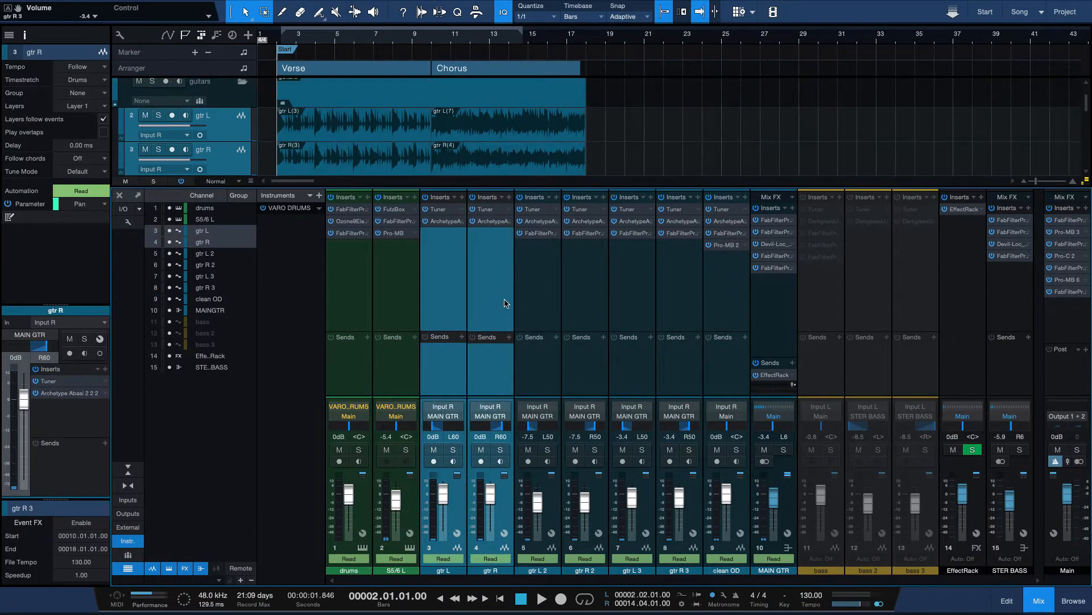
left_click(543, 304)
left_click(675, 297)
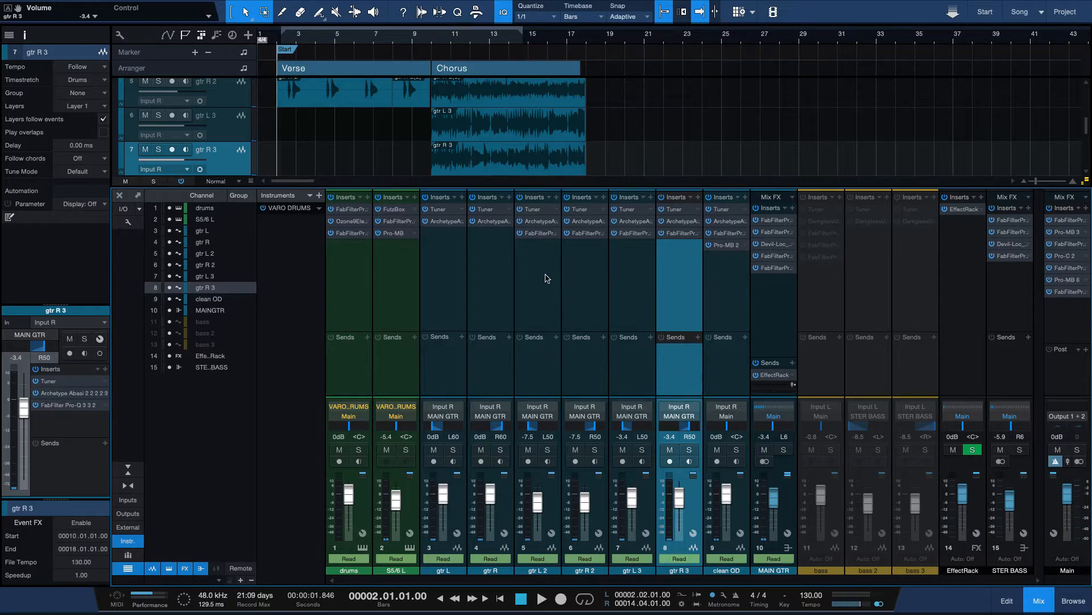
left_click(534, 233)
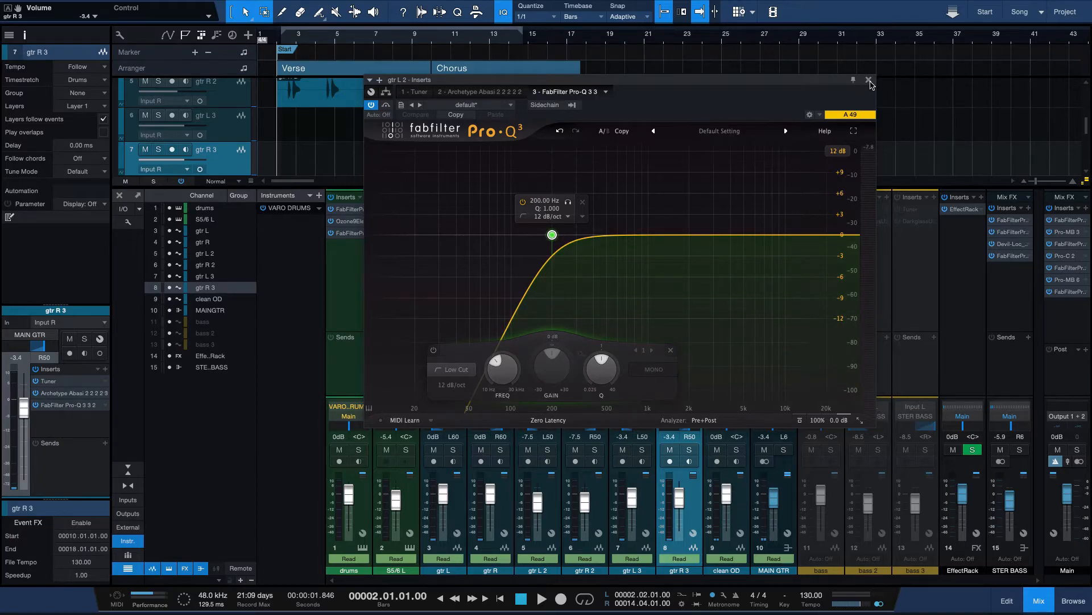
left_click(869, 81)
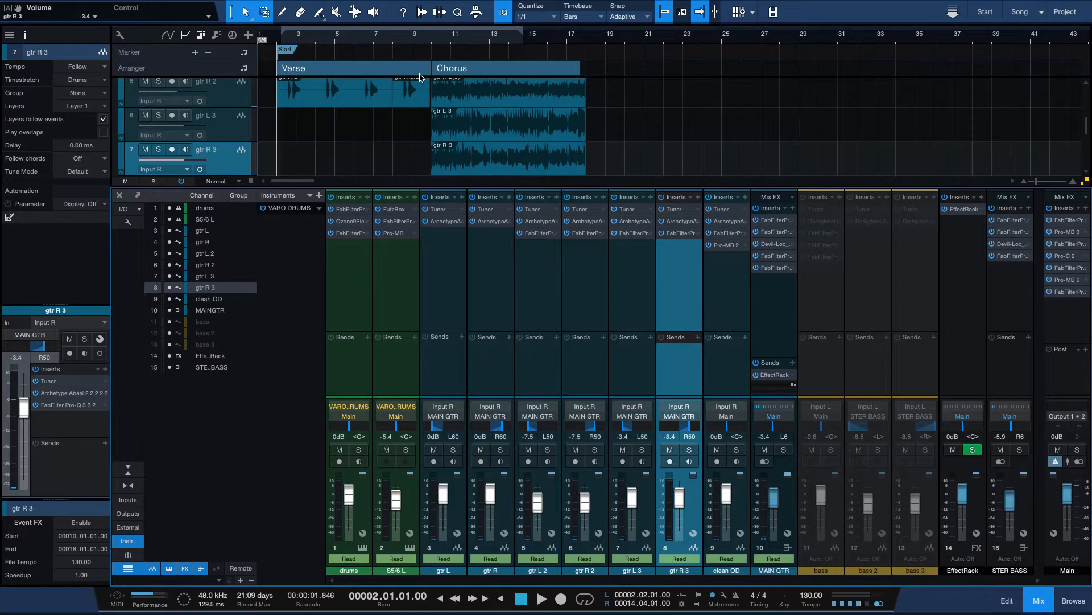
Compare the pan positions of the guitar channels in the mixer with the playhead inside the chorus
key("F3")
left_click(433, 38)
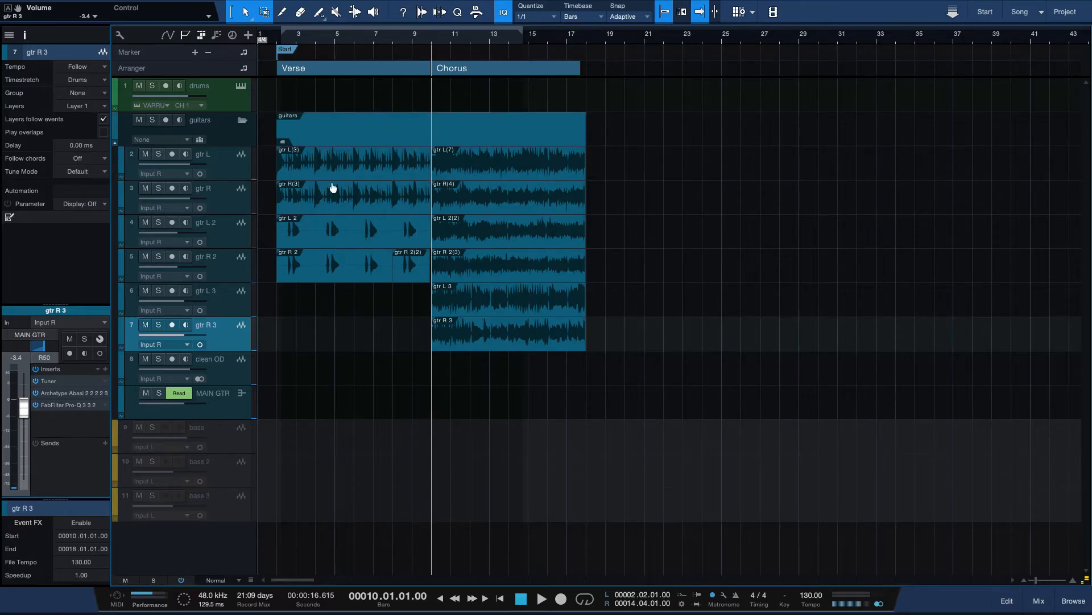
key("e")
key("F3")
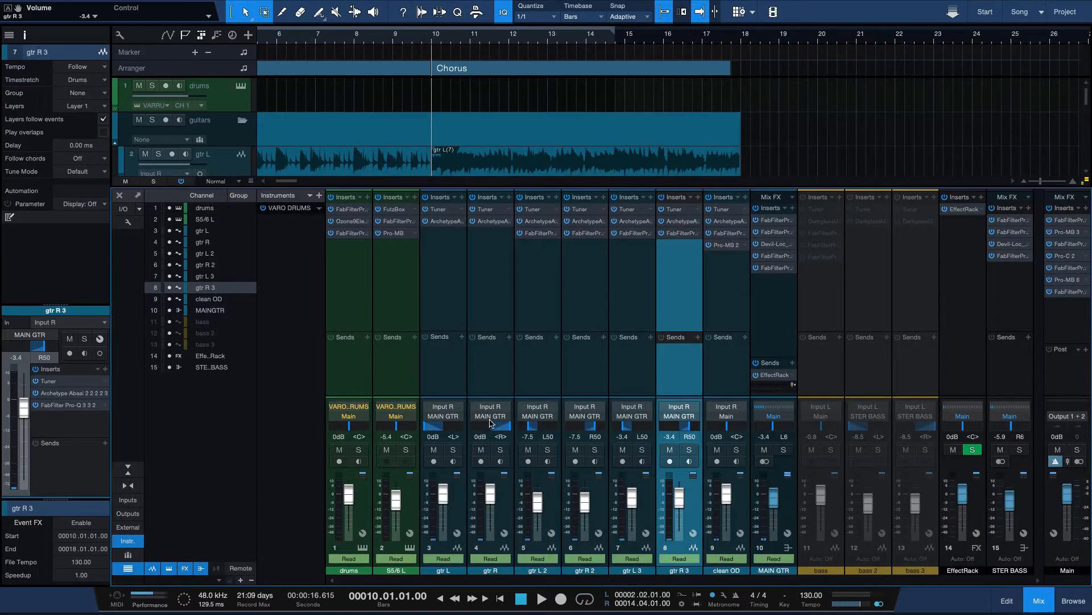
left_click(500, 36)
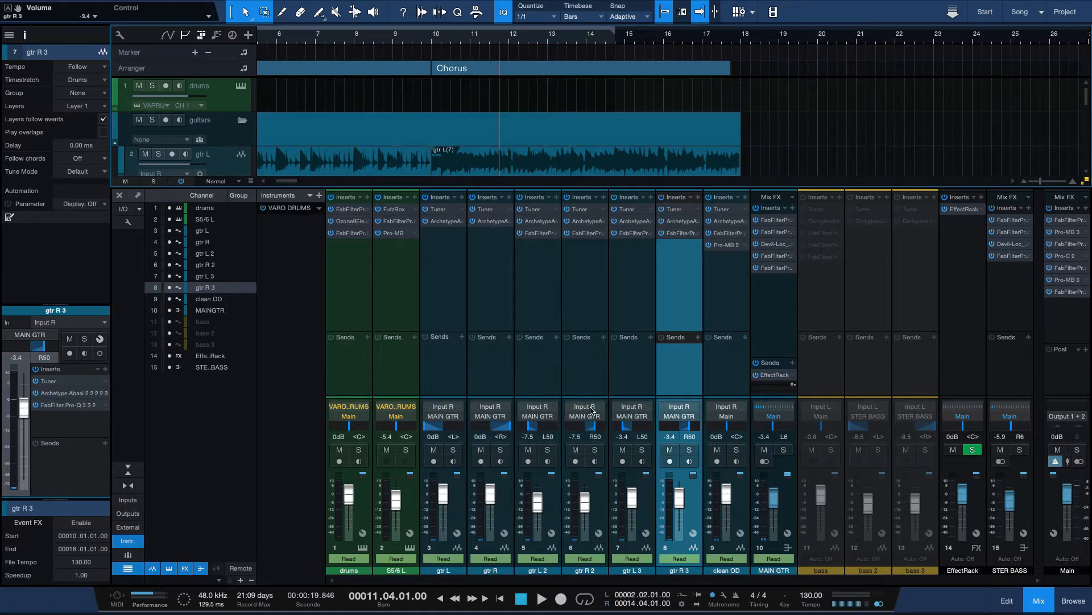
left_click(542, 366)
left_click(588, 370)
left_click(555, 371)
left_click(566, 372)
left_click(484, 367)
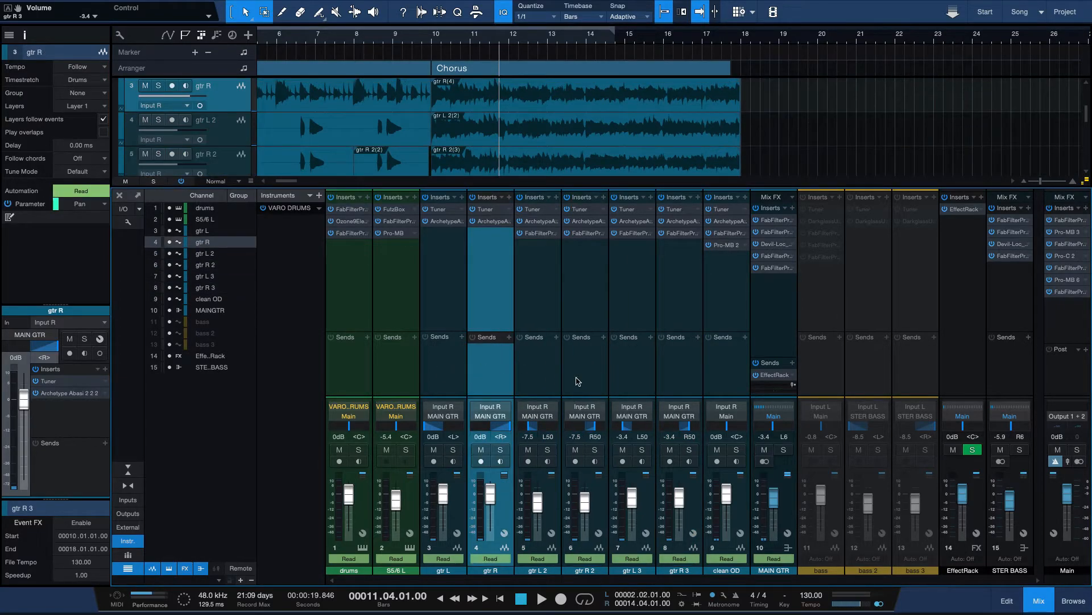
left_click(457, 377)
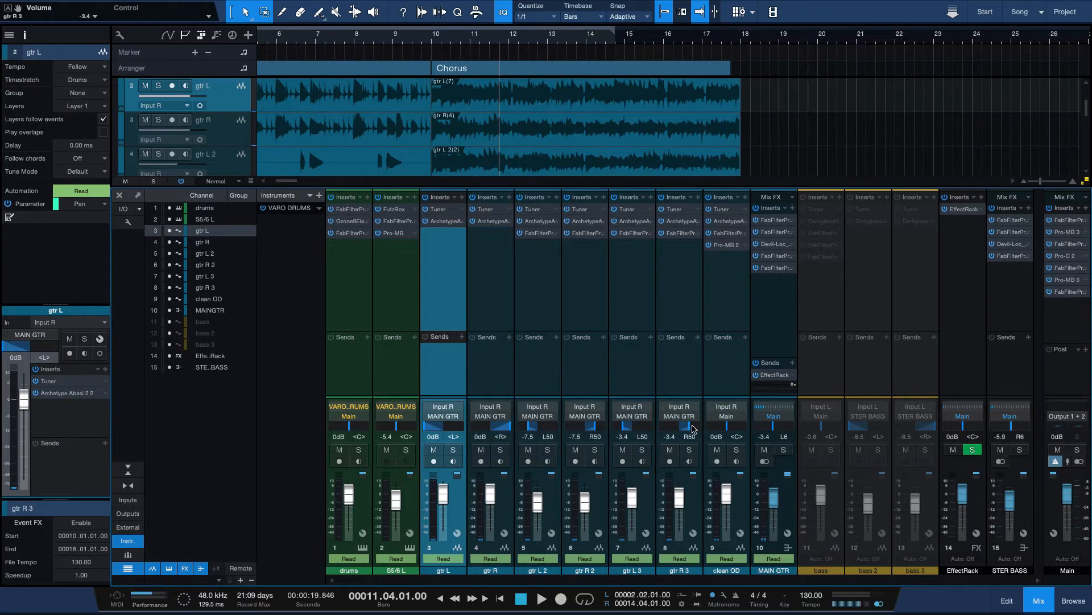
Show the track automation and display the Pan parameter on gtr L 3 and gtr R 3
key("F3")
key("z")
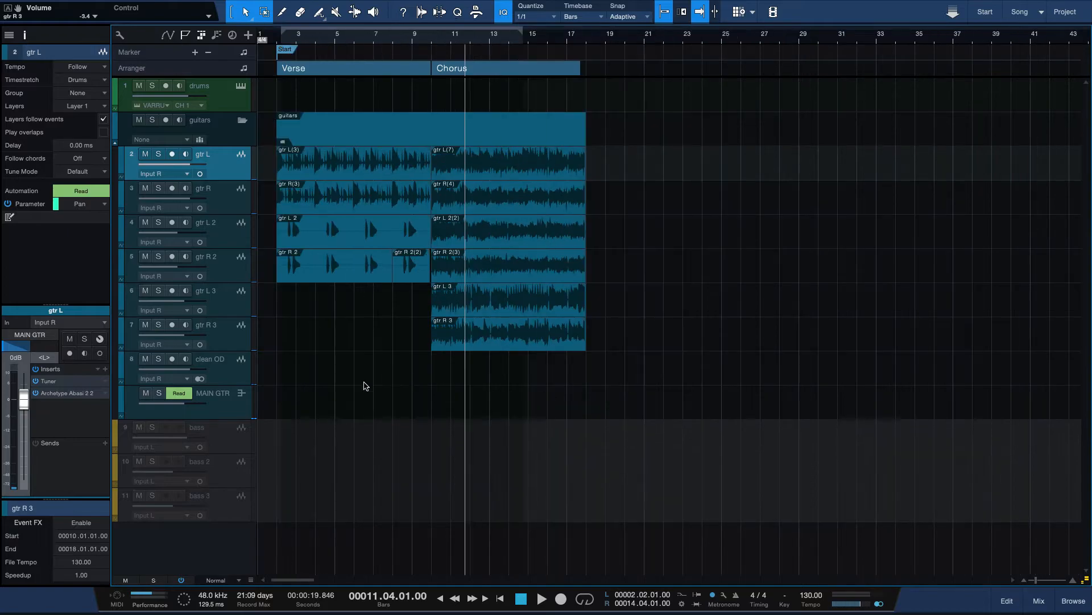
key("a")
left_click(211, 300)
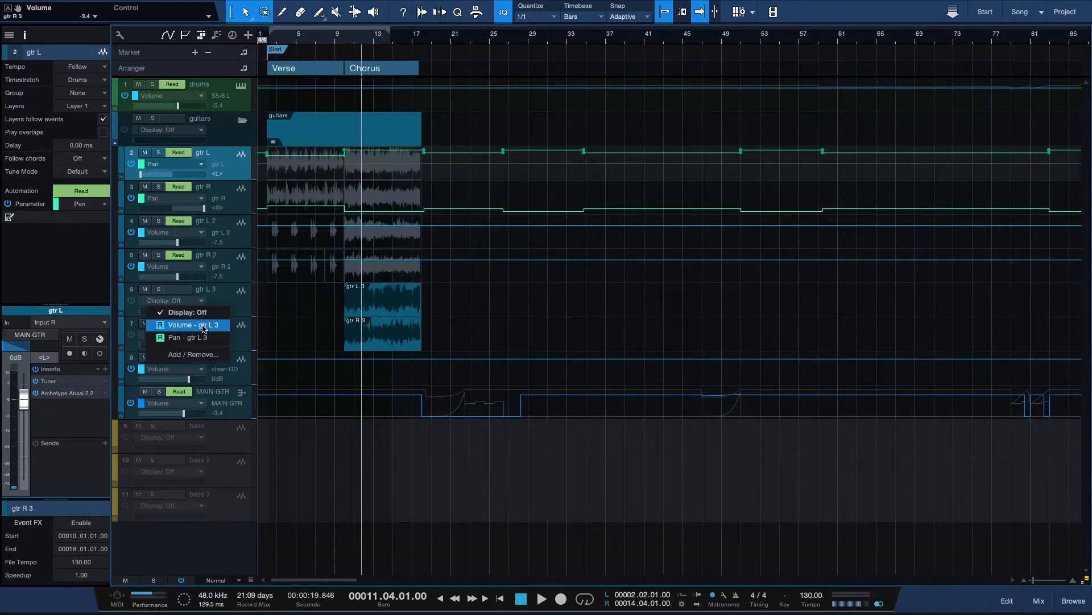
left_click(204, 337)
left_click(199, 334)
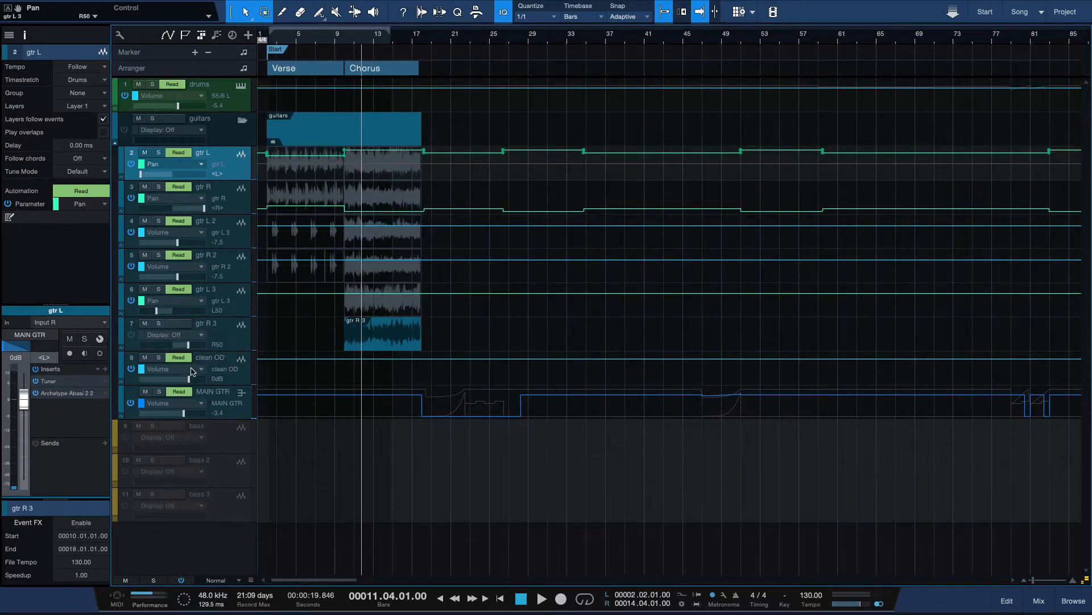
left_click(205, 372)
Add pan automation points around the chorus on gtr L 3 and set the section between them to hard left
key("w")
key("e")
key("e")
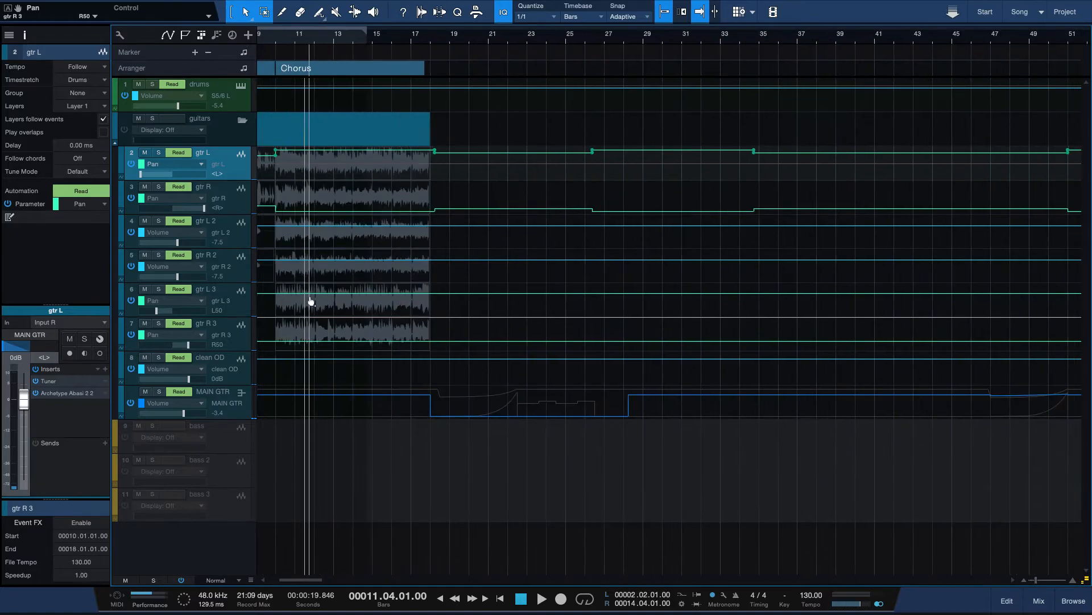
left_click(265, 293)
left_click(434, 293)
left_click_drag(431, 291, 435, 286)
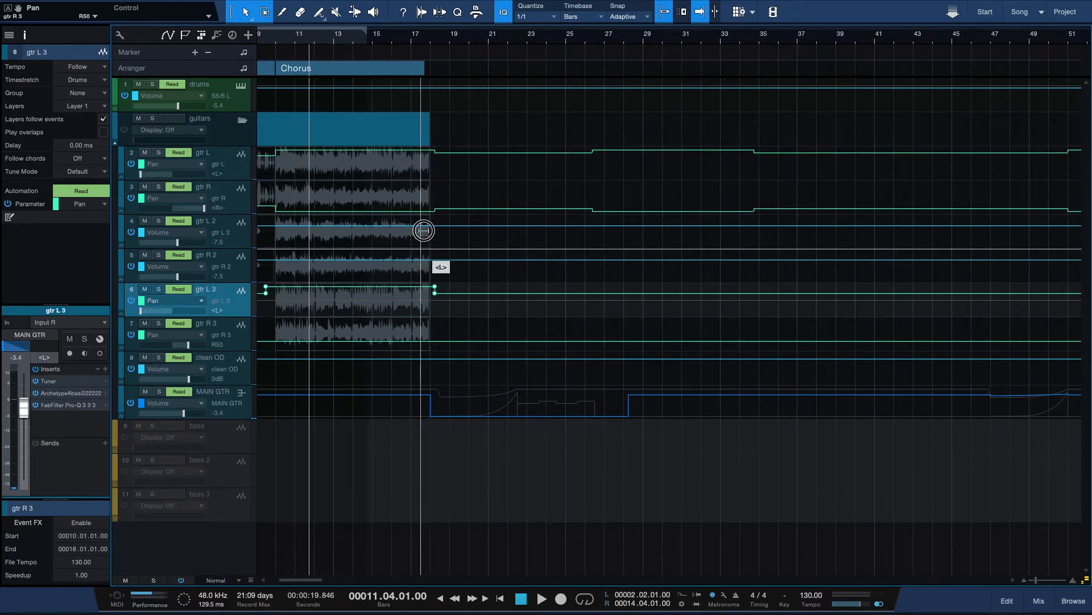
Add pan automation points around the chorus on gtr R 3 and set the section between them to hard right
left_click(266, 341)
left_click(440, 341)
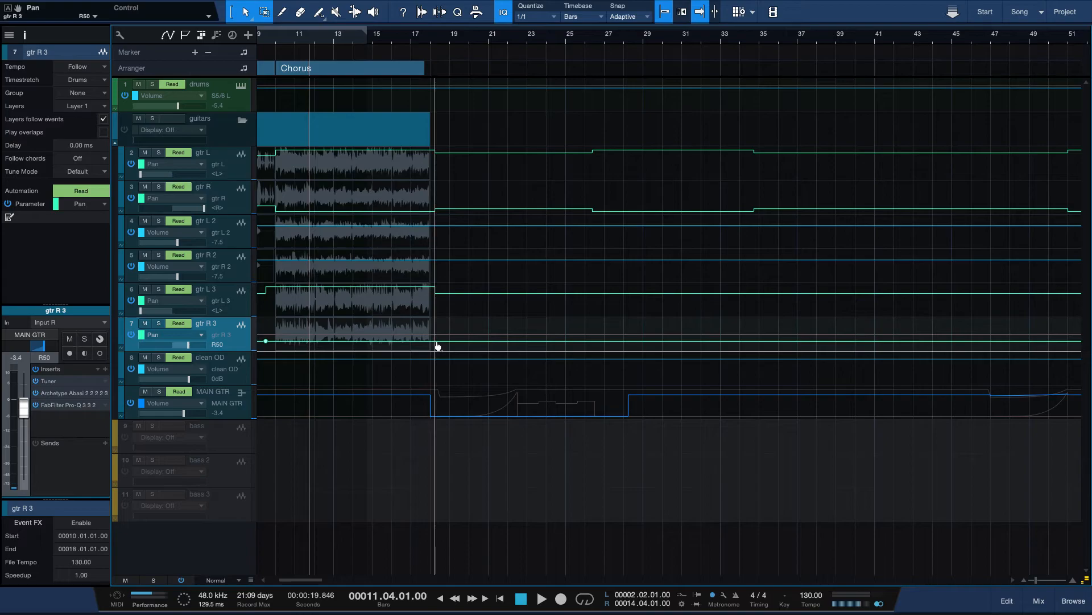
left_click_drag(385, 323, 322, 469)
Play the song from just before the chorus and raise the gtr L 3 and gtr R 3 faders together to -0.8 dB
left_click(270, 37)
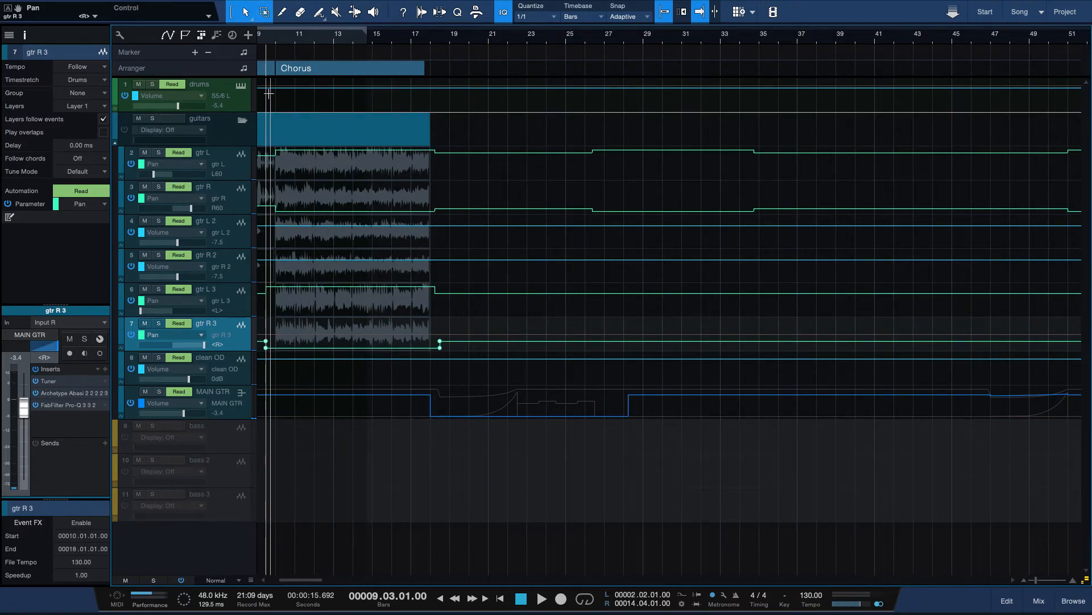
key("space")
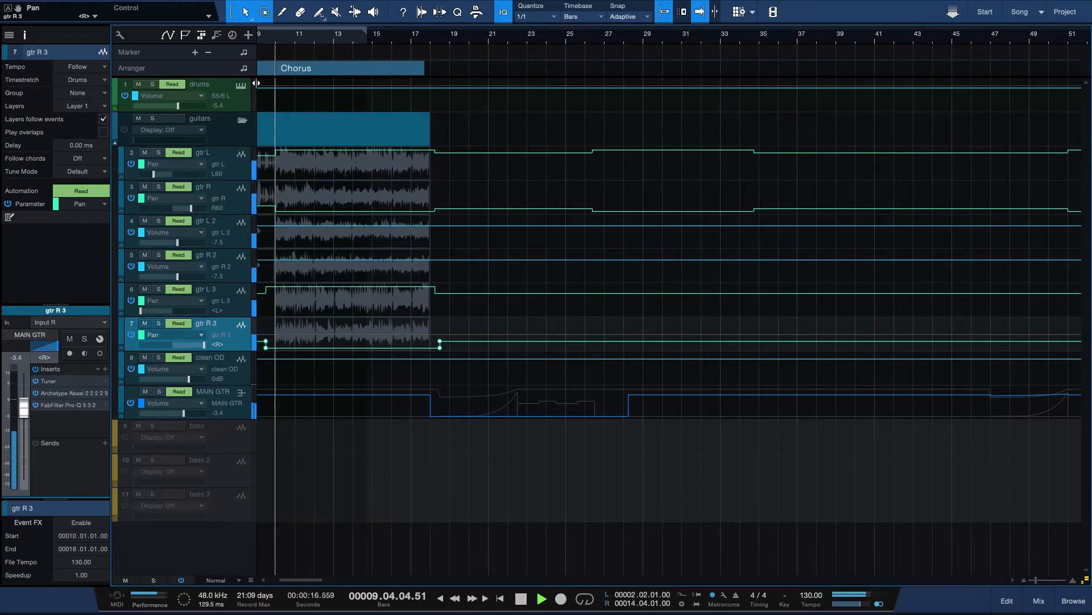
key("F3")
left_click(646, 522, "shift")
left_click_drag(633, 498, 633, 493)
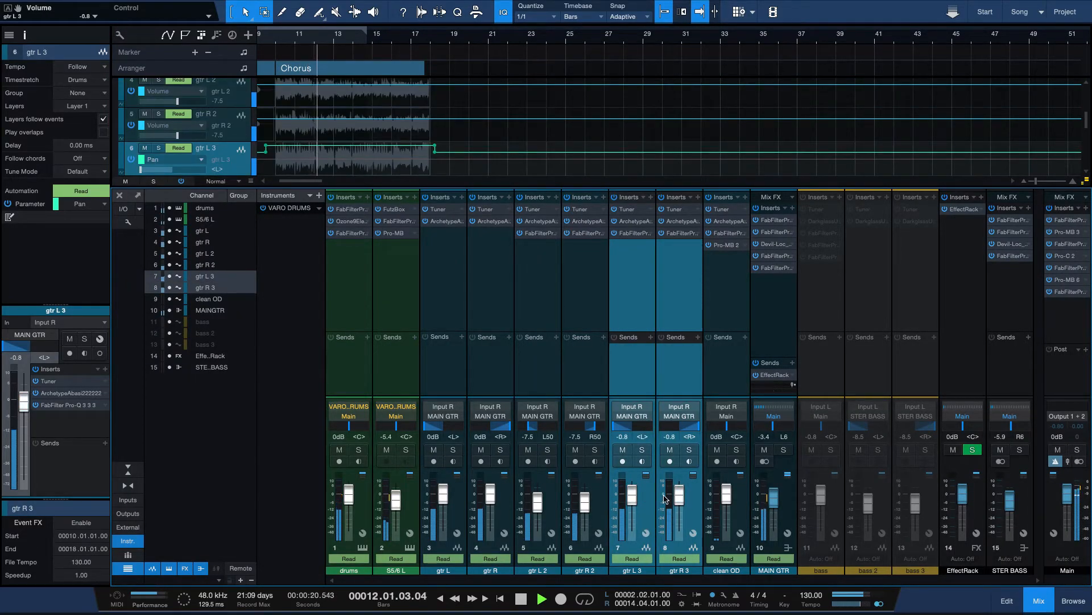
key("F3")
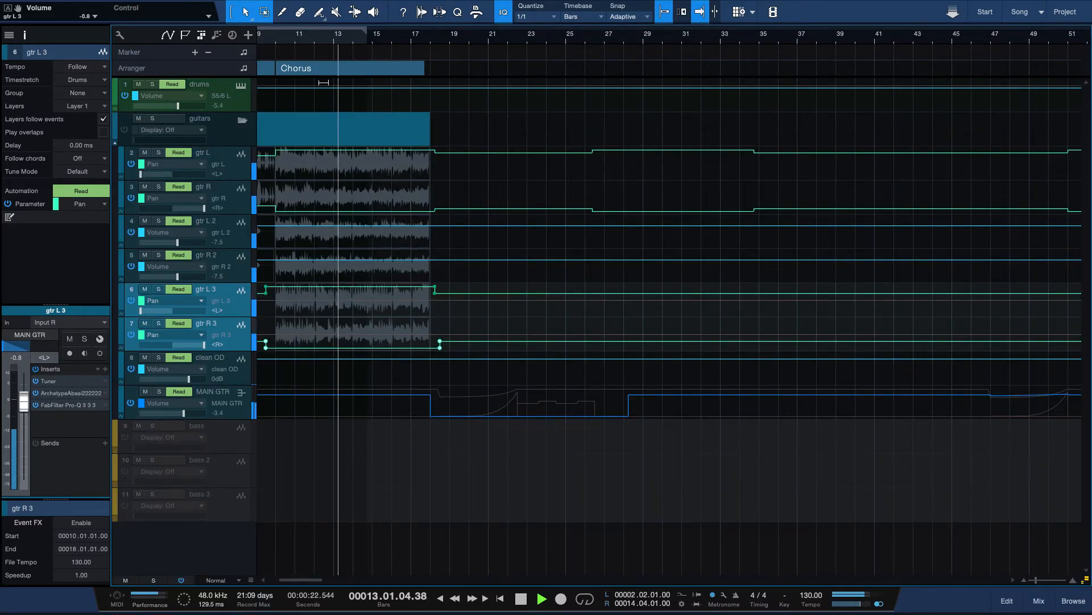
Listen to the song from the start of the verse into the chorus, with the whole arrangement in view
scroll(327, 85, "left", 5)
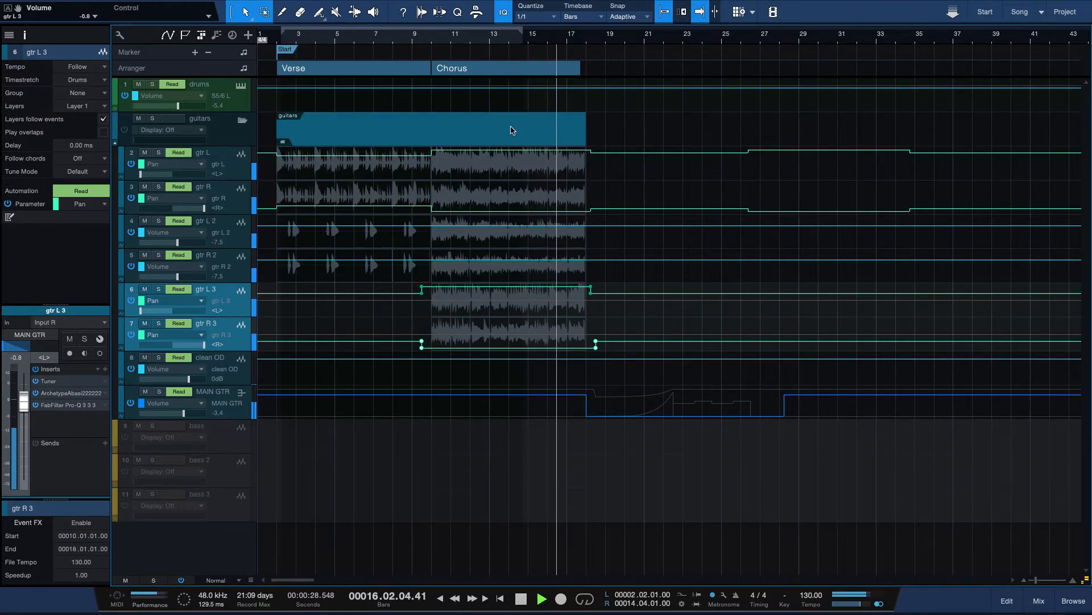
key("space")
left_click(279, 37)
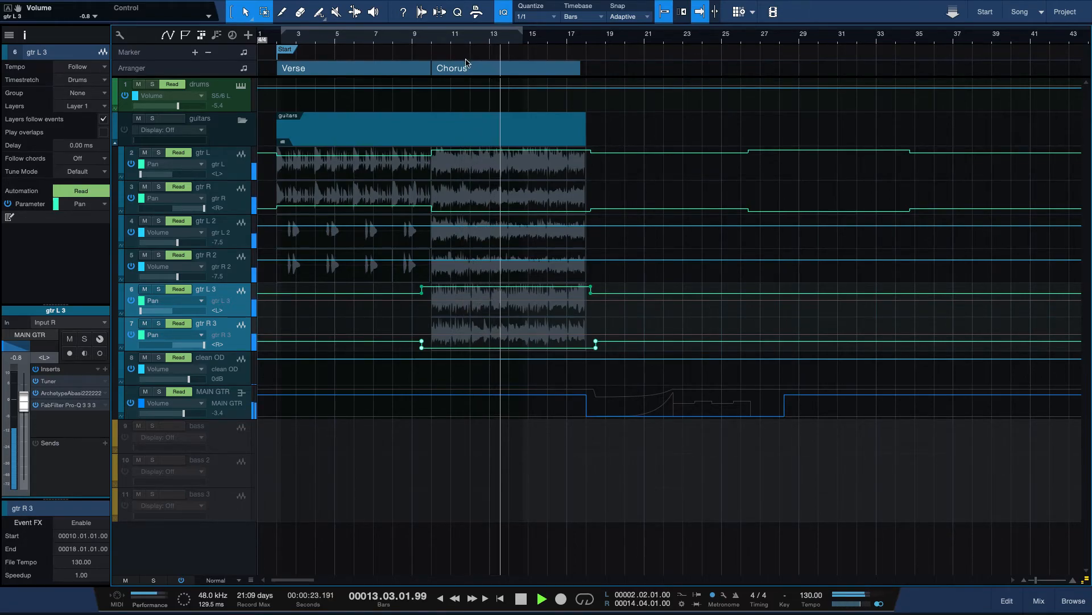
key("w")
key("space")
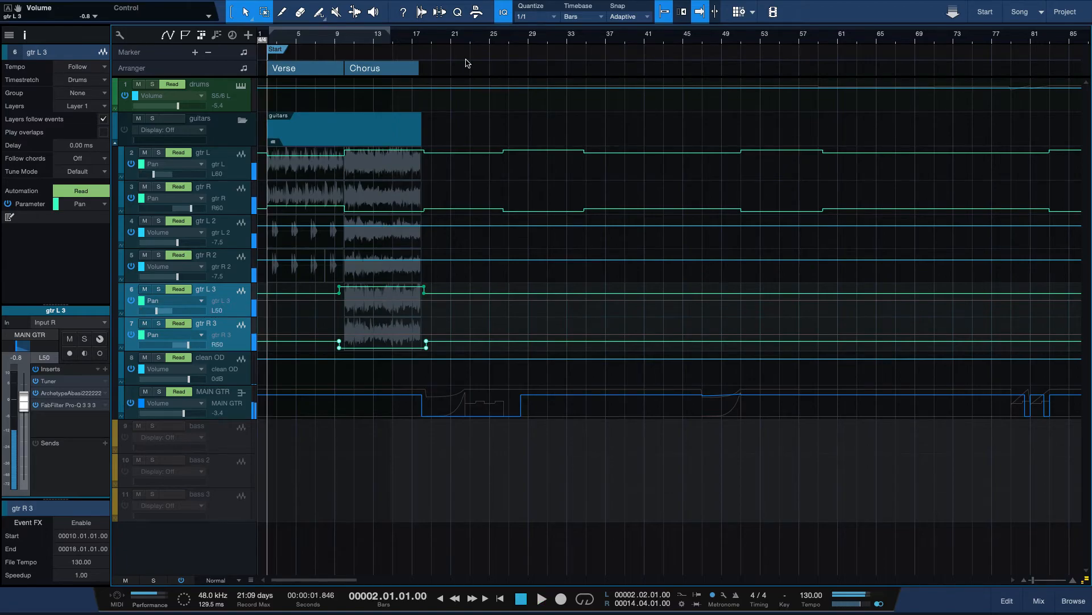
key("w")
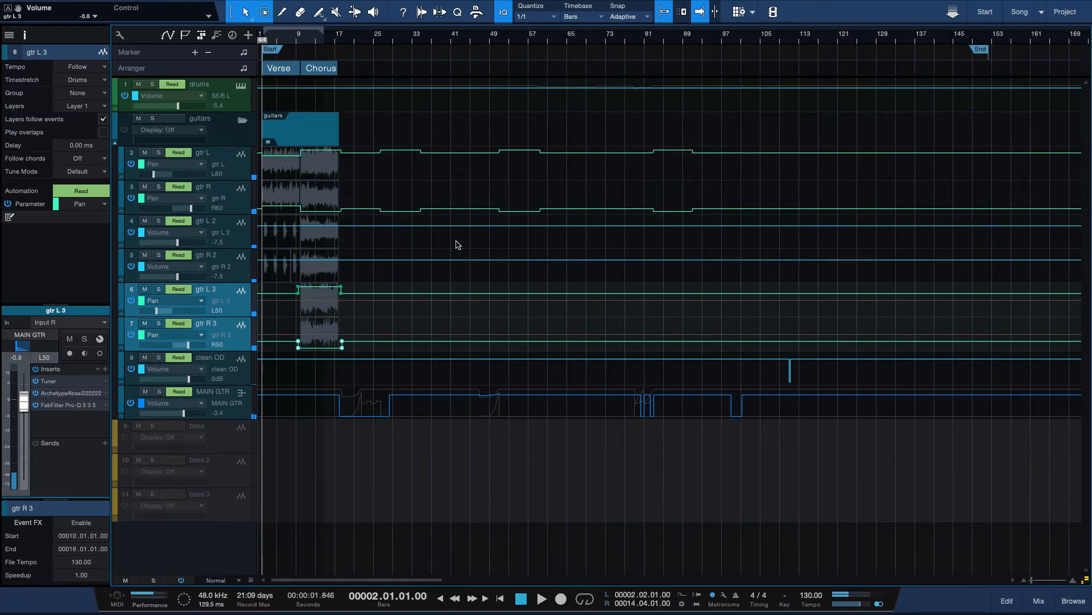
Open the Devil-Loc Deluxe insert on MAIN GTR in the mixer and solo gtr L and gtr R together
key("F3")
left_click(444, 254)
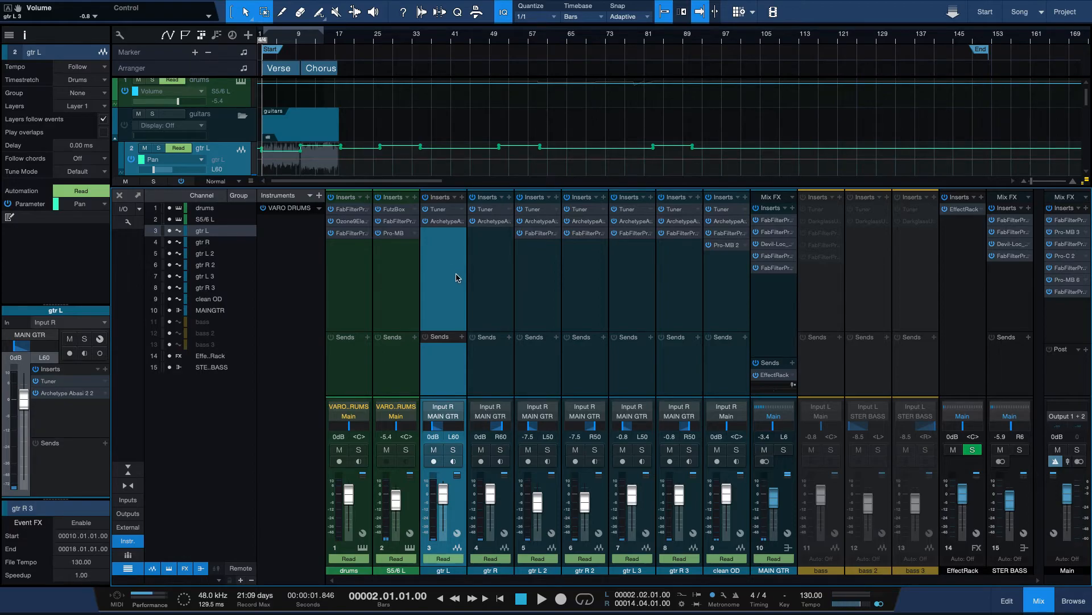
left_click(494, 281, "ctrl")
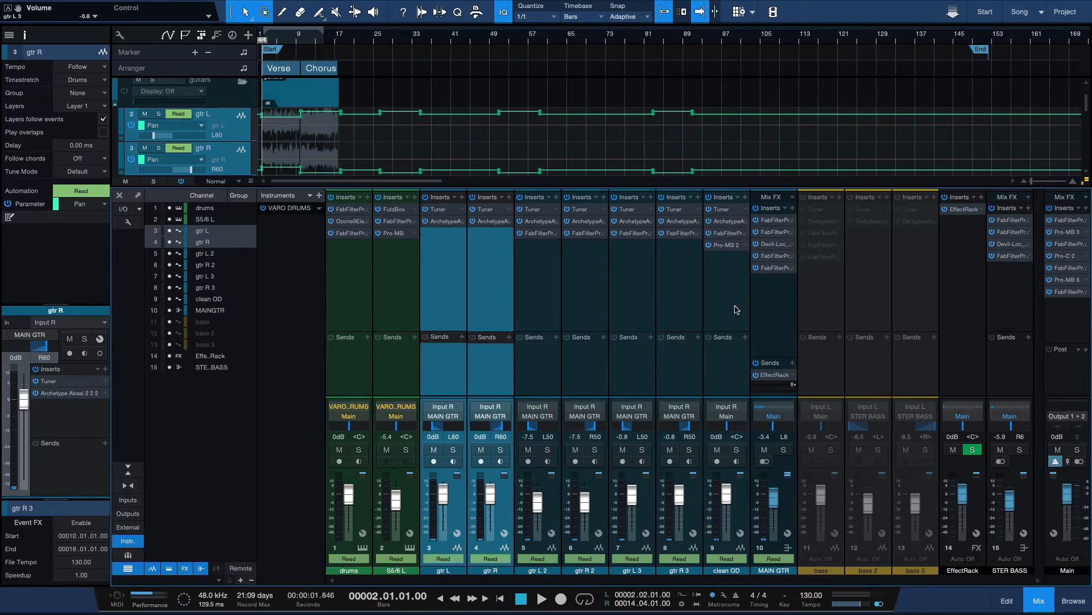
double_click(773, 245)
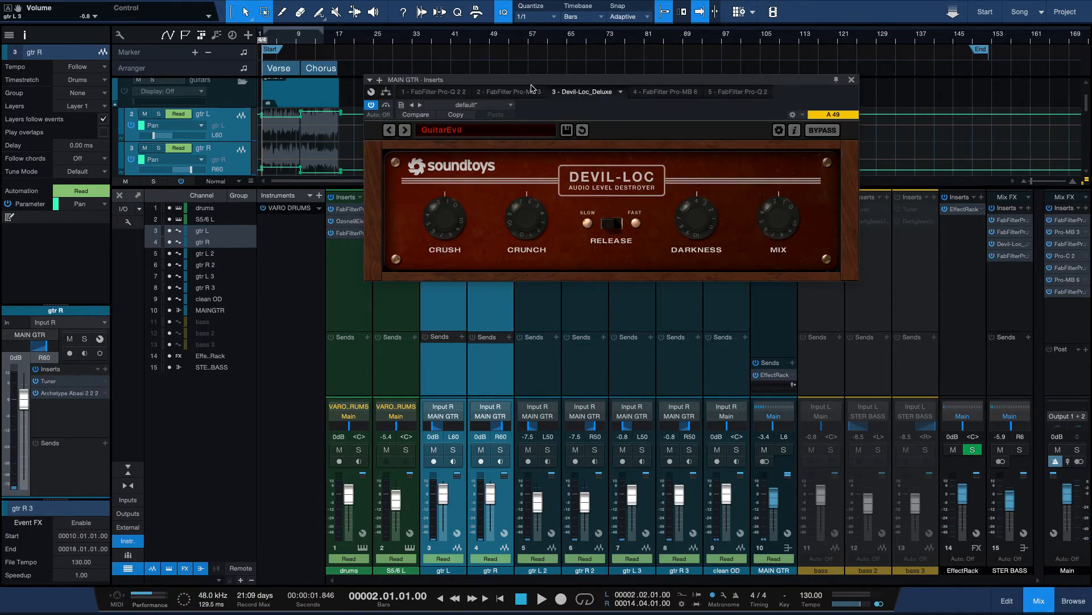
left_click_drag(542, 80, 539, 72)
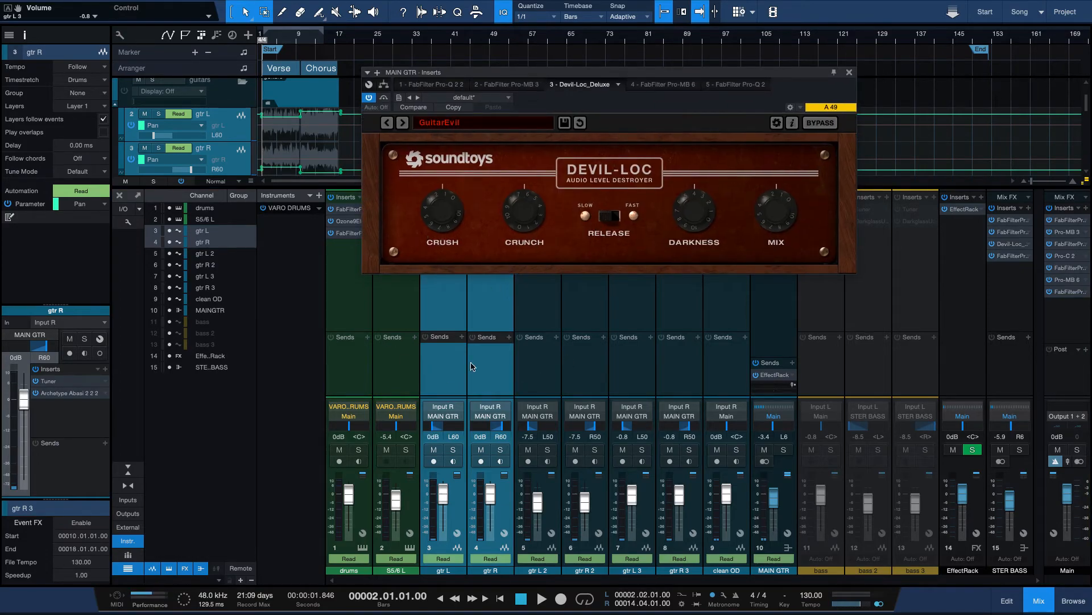
left_click(500, 451)
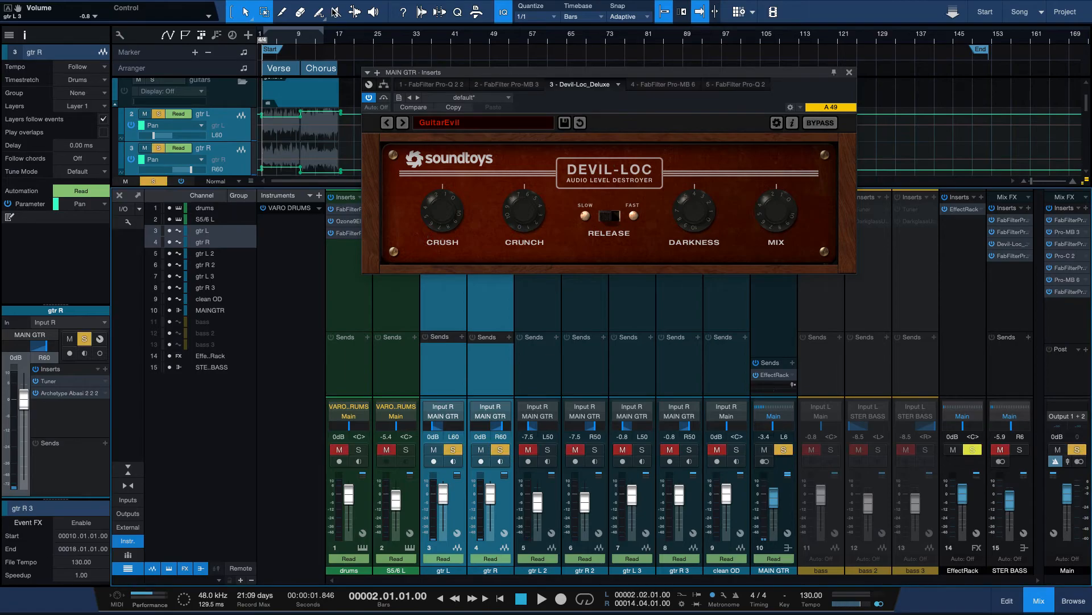
Play the chorus and adjust the Devil-Loc: tweak Crush, set Crunch to 5.2, Darkness to about 6600 Hz and Mix to 26.5%
left_click(300, 38)
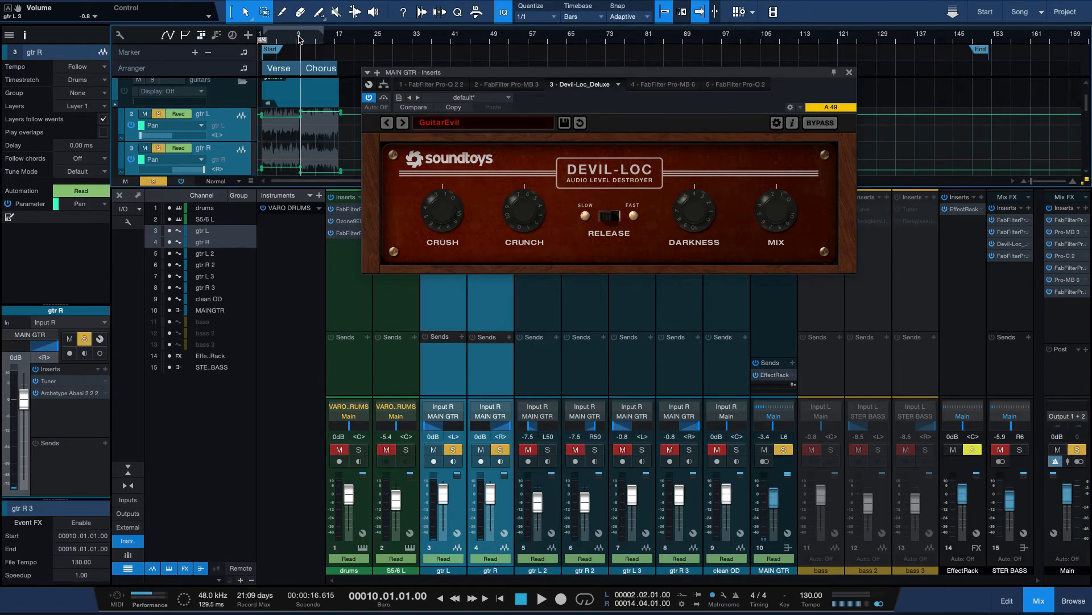
key("space")
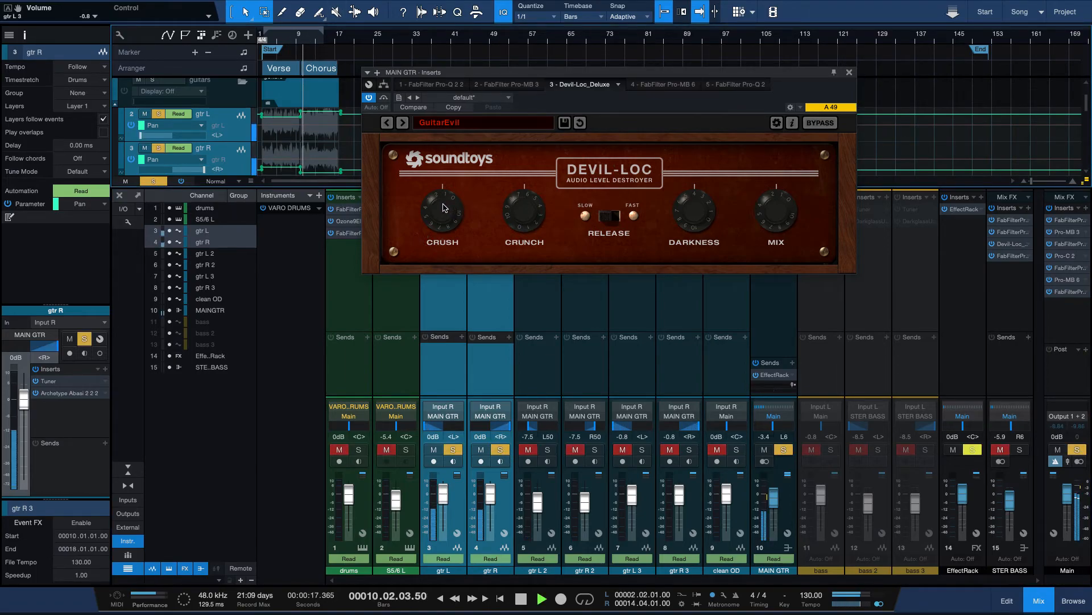
left_click_drag(443, 205, 431, 246)
left_click_drag(504, 205, 523, 178)
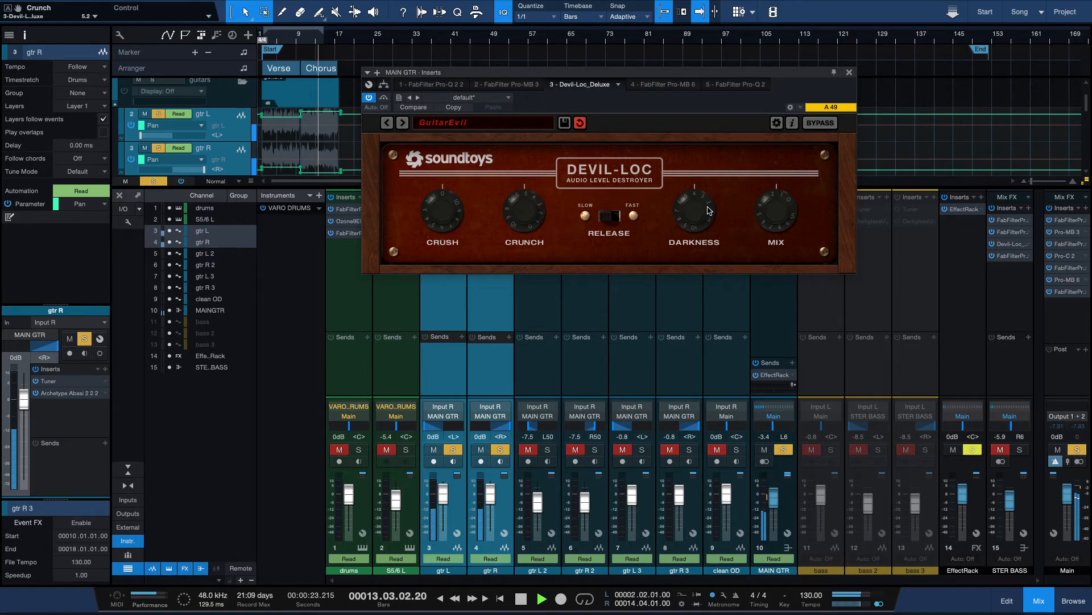
mouse_move(694, 217)
left_mouse_down()
mouse_move(683, 244)
mouse_move(691, 142)
mouse_move(667, 236)
mouse_move(690, 200)
left_mouse_up()
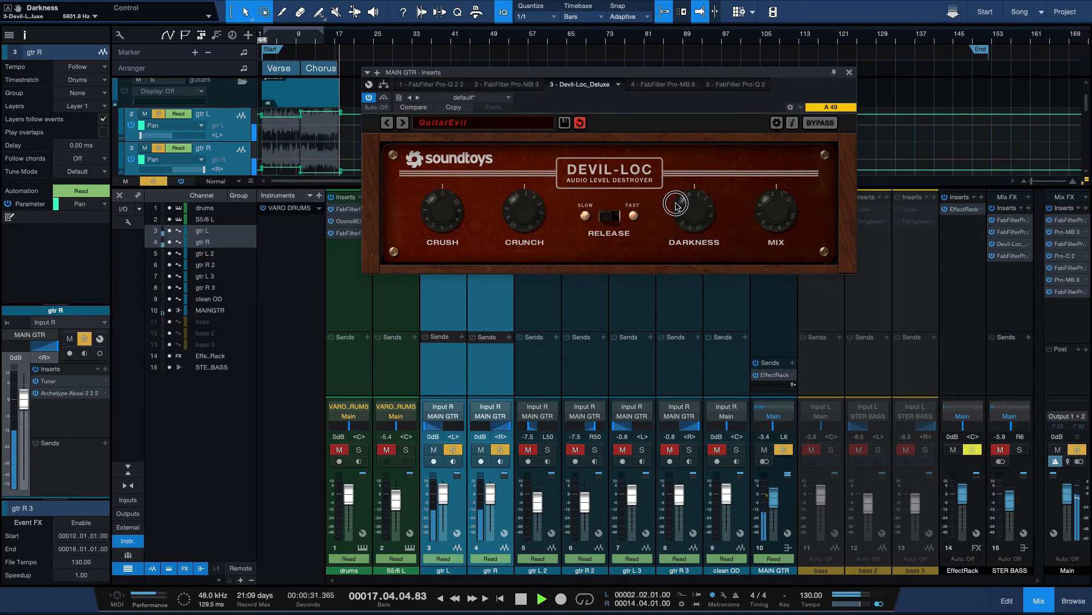
left_click_drag(778, 216, 731, 291)
mouse_move(780, 193)
left_mouse_down()
mouse_move(778, 176)
mouse_move(765, 207)
left_mouse_up()
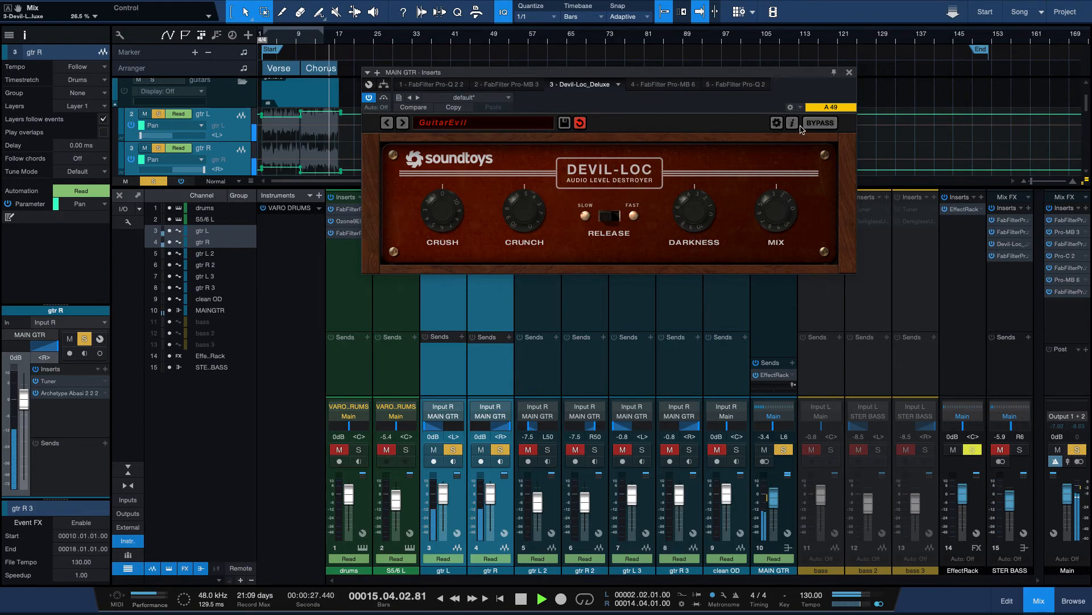
Solo the drums with the guitars and fine-tune the Devil-Loc knobs while the chorus plays, setting Mix to 23%
key("space")
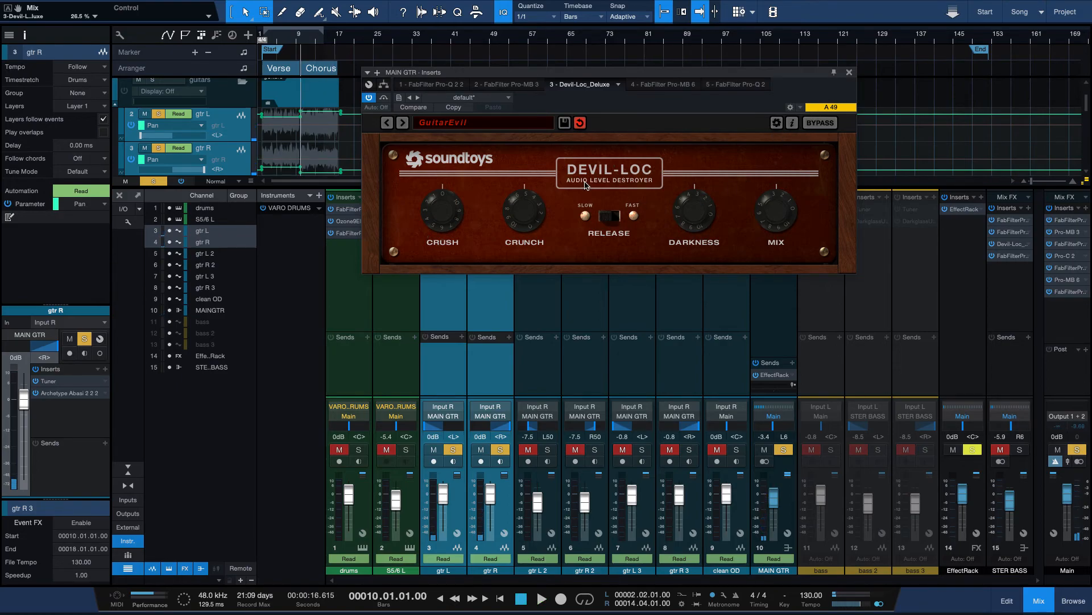
scroll(187, 97, "up", 2)
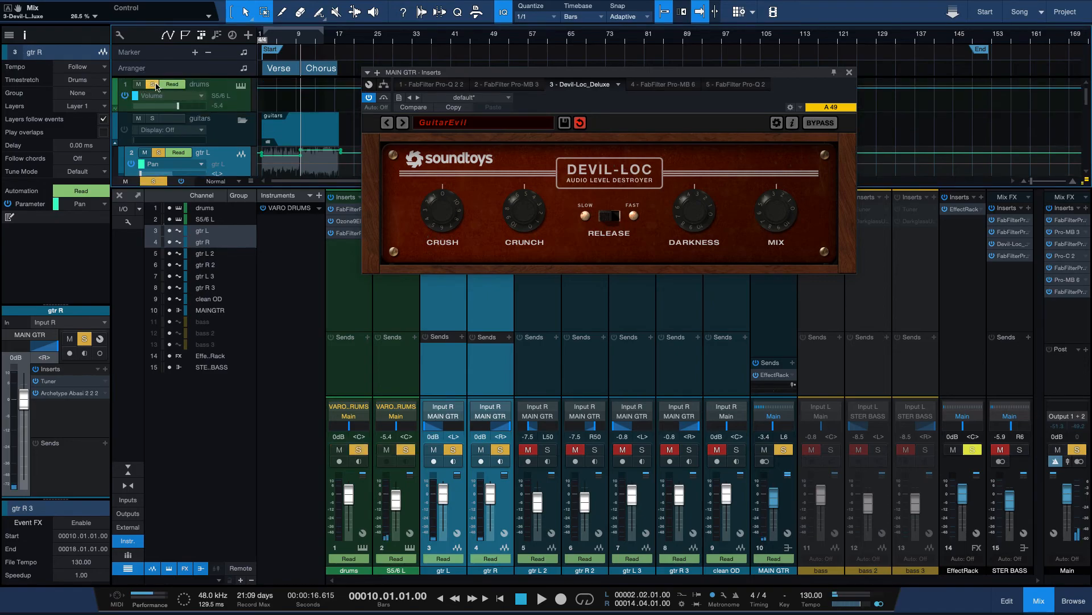
key("space")
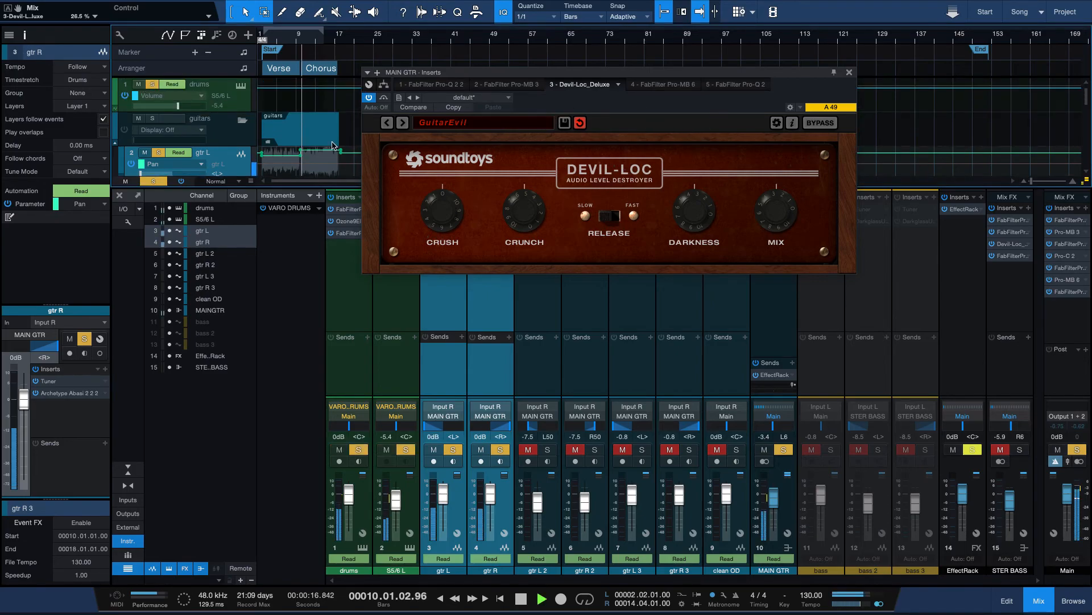
left_click_drag(703, 212, 700, 190)
left_click(522, 215)
left_click_drag(437, 206, 438, 202)
left_click(776, 212)
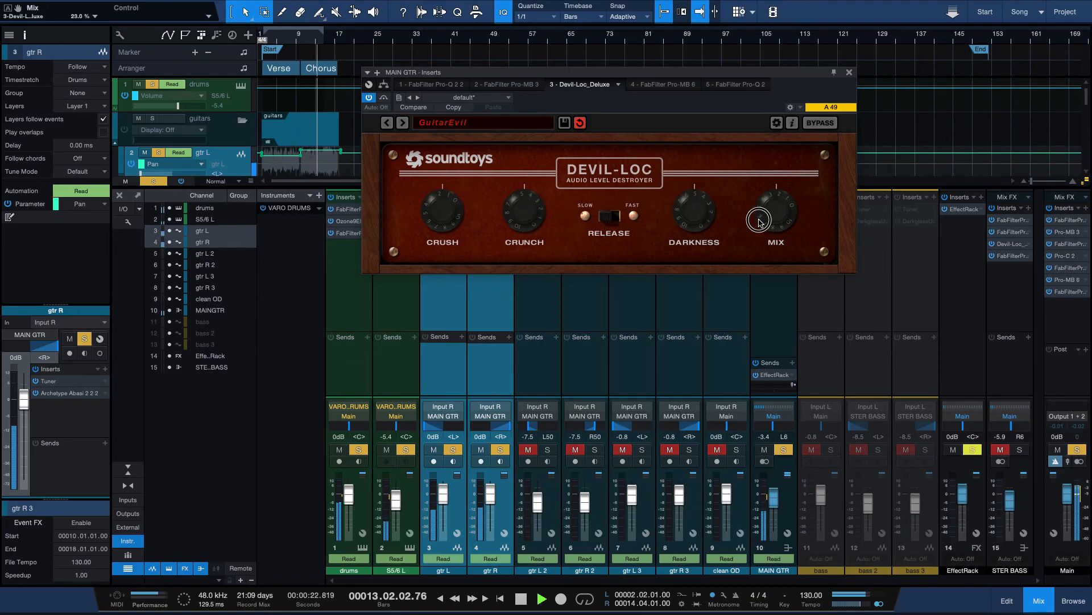
Close the Devil-Loc, clear all solos to hear the full mix, and return to the chorus in the arrangement
left_click(850, 74)
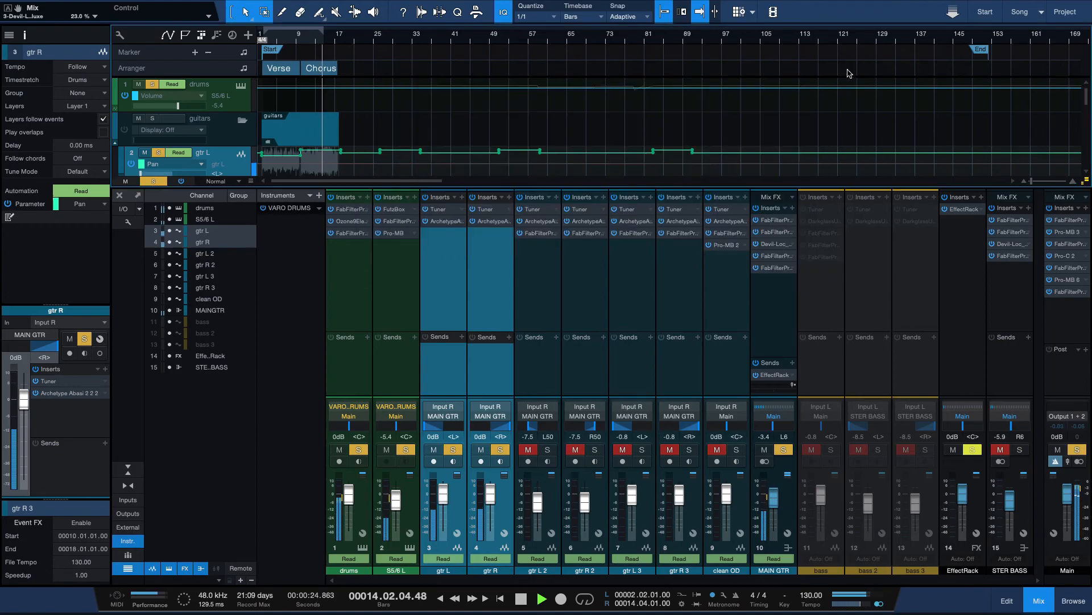
key("shift+s")
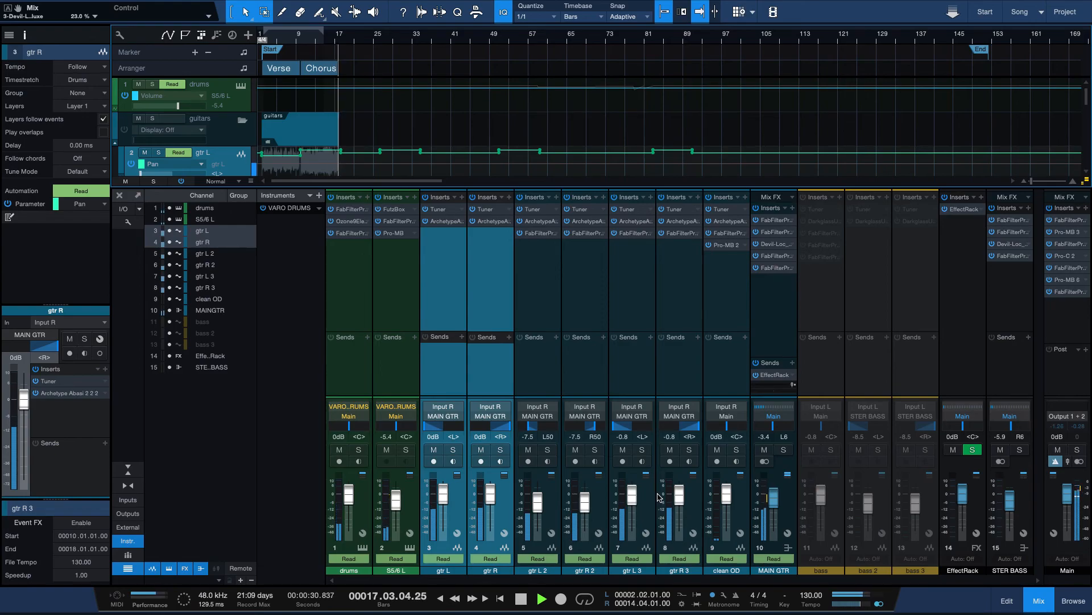
key("space")
key("F3")
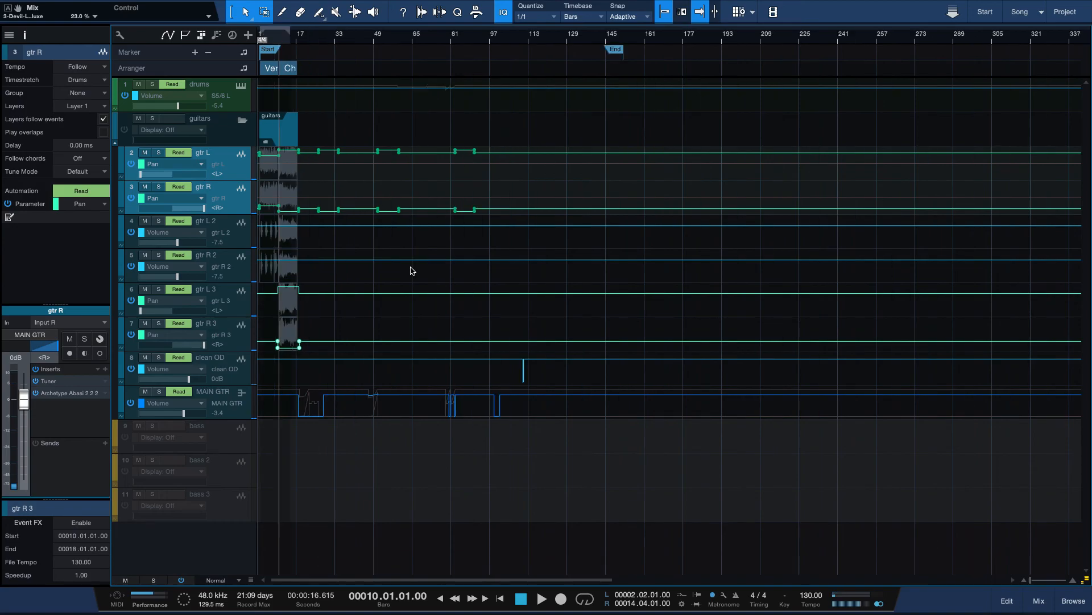
key("e")
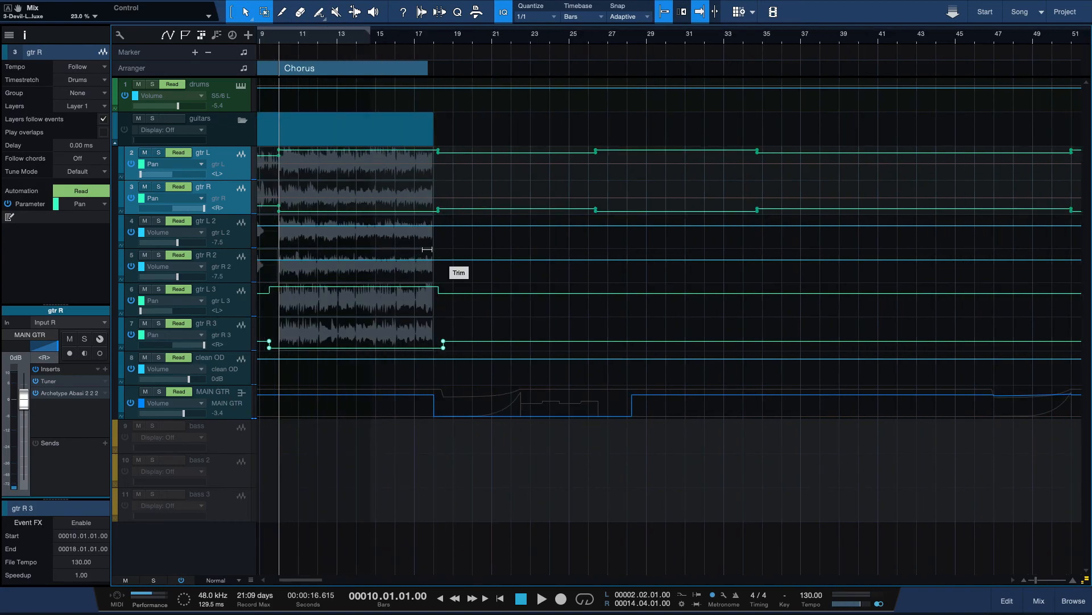